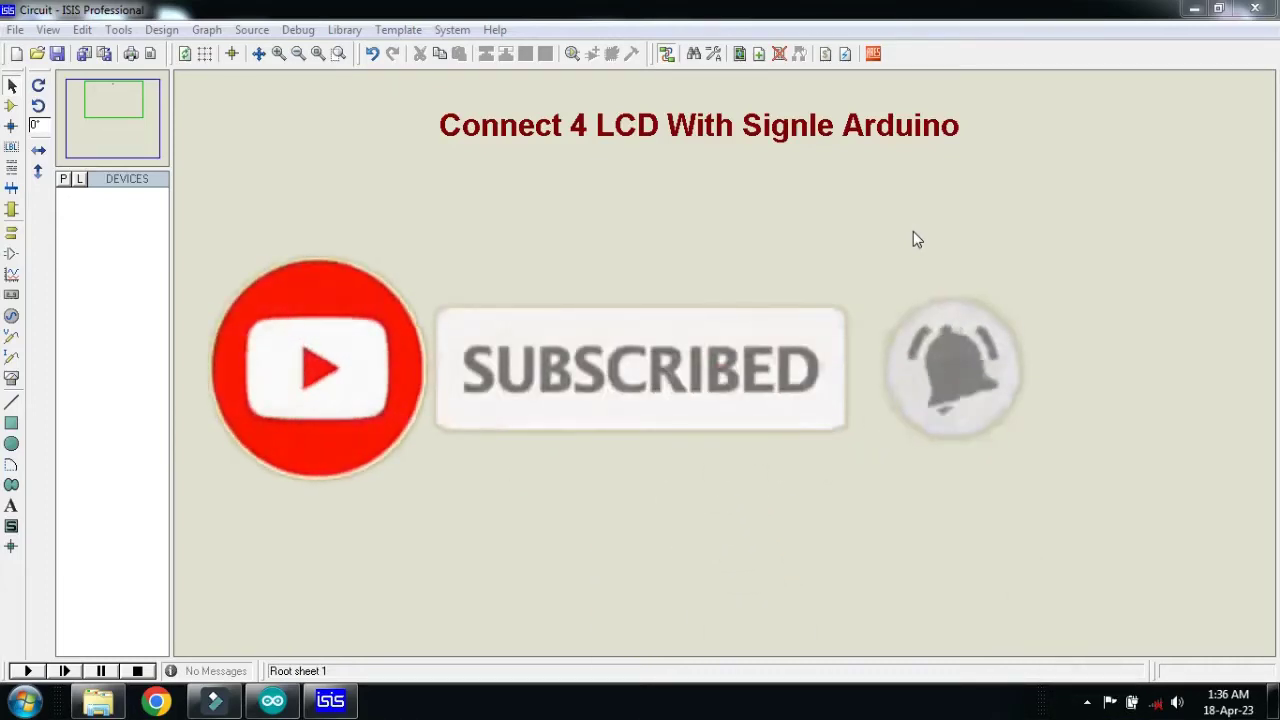
# Pick the SIMULINO UNO, the LM044L 20x4 LCD and the BUTTON push button from the library.
pyautogui.click(63, 180)
pyautogui.click(216, 235)
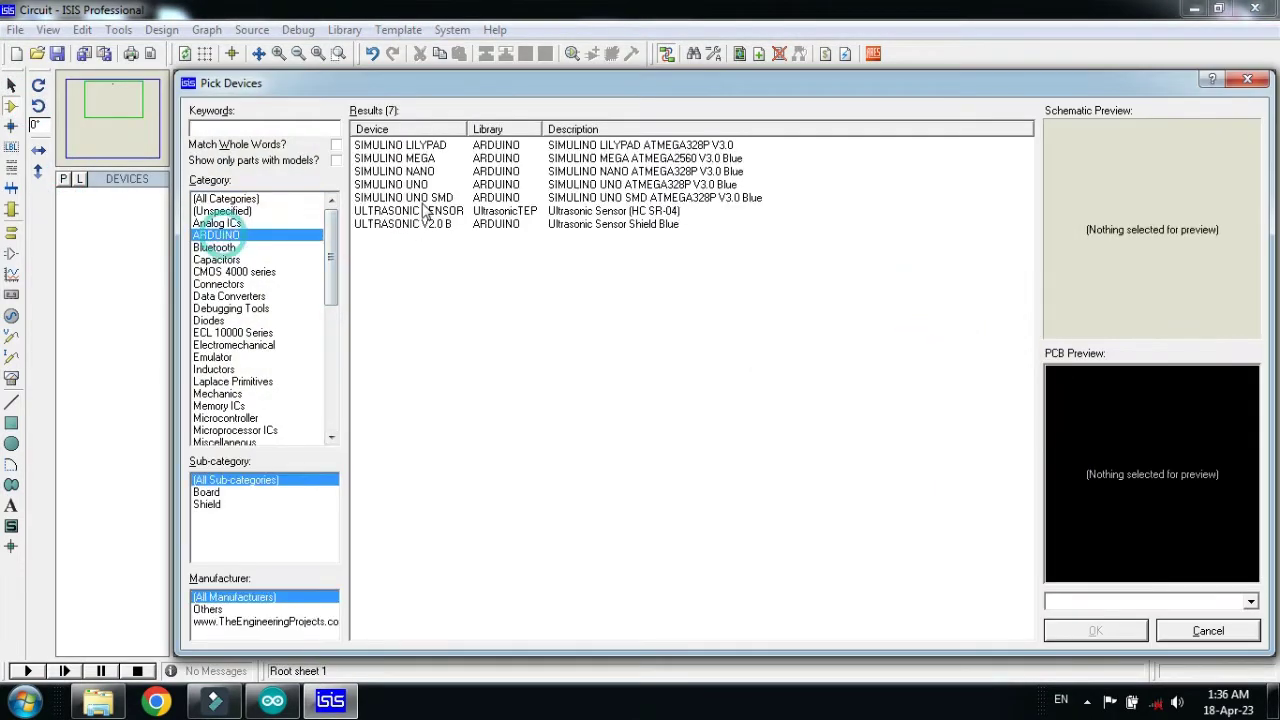
pyautogui.click(405, 185)
pyautogui.click(280, 133)
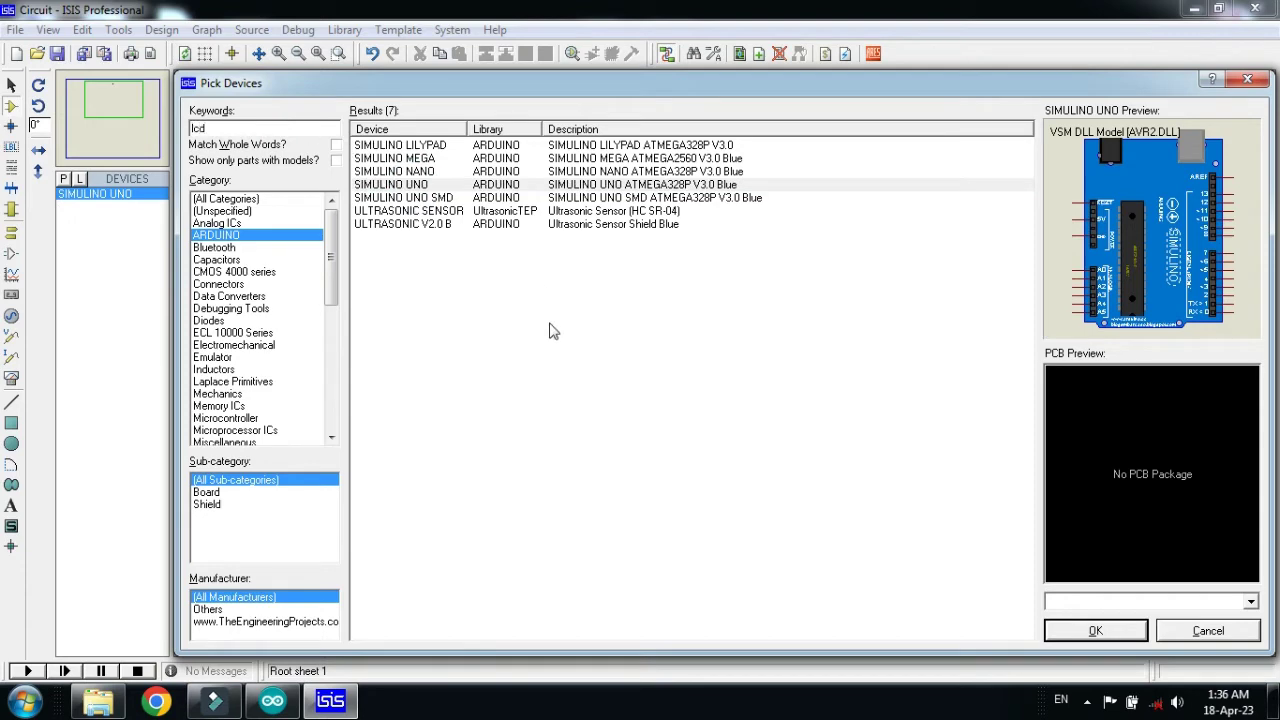
pyautogui.scroll(-1, 588, 466)
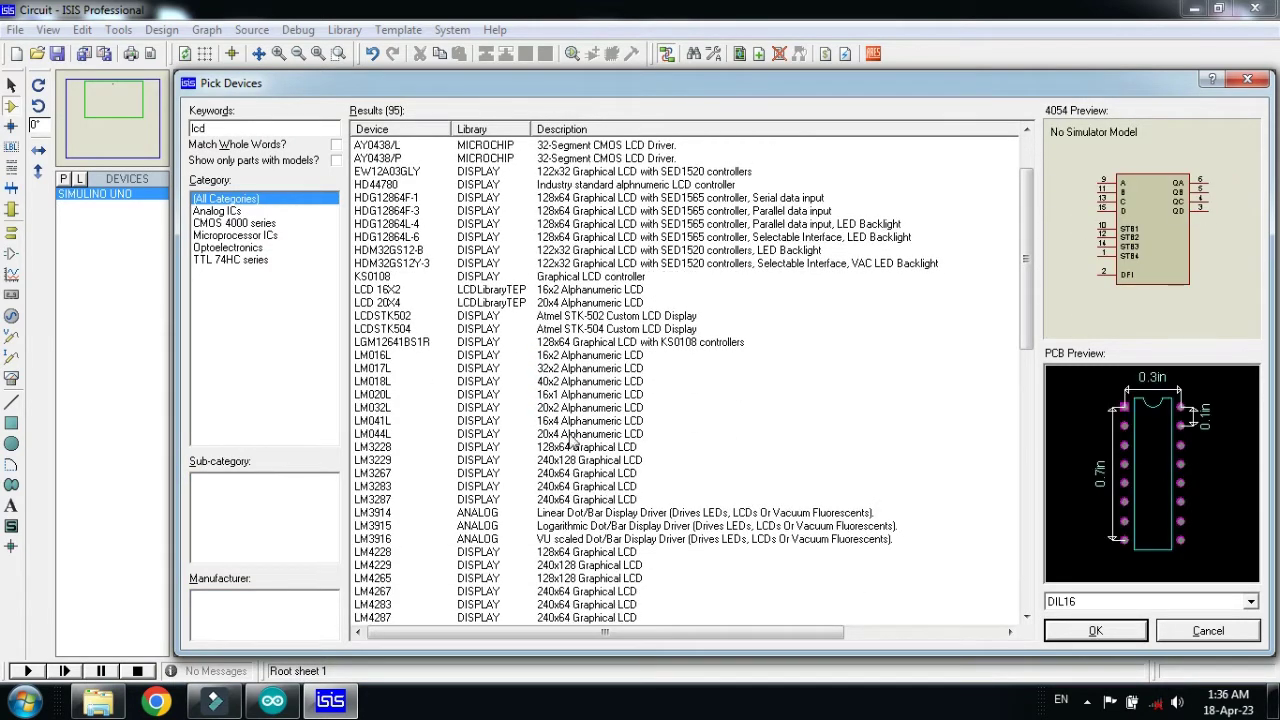
pyautogui.click(566, 434)
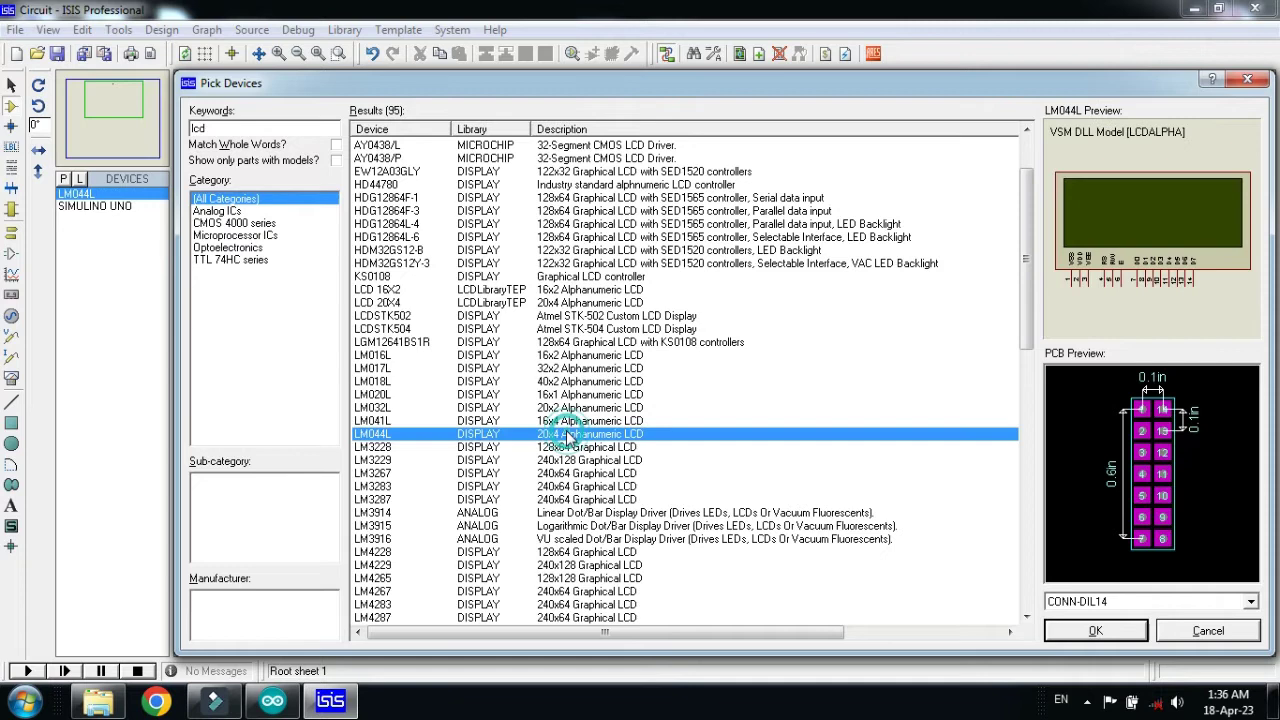
pyautogui.click(236, 124)
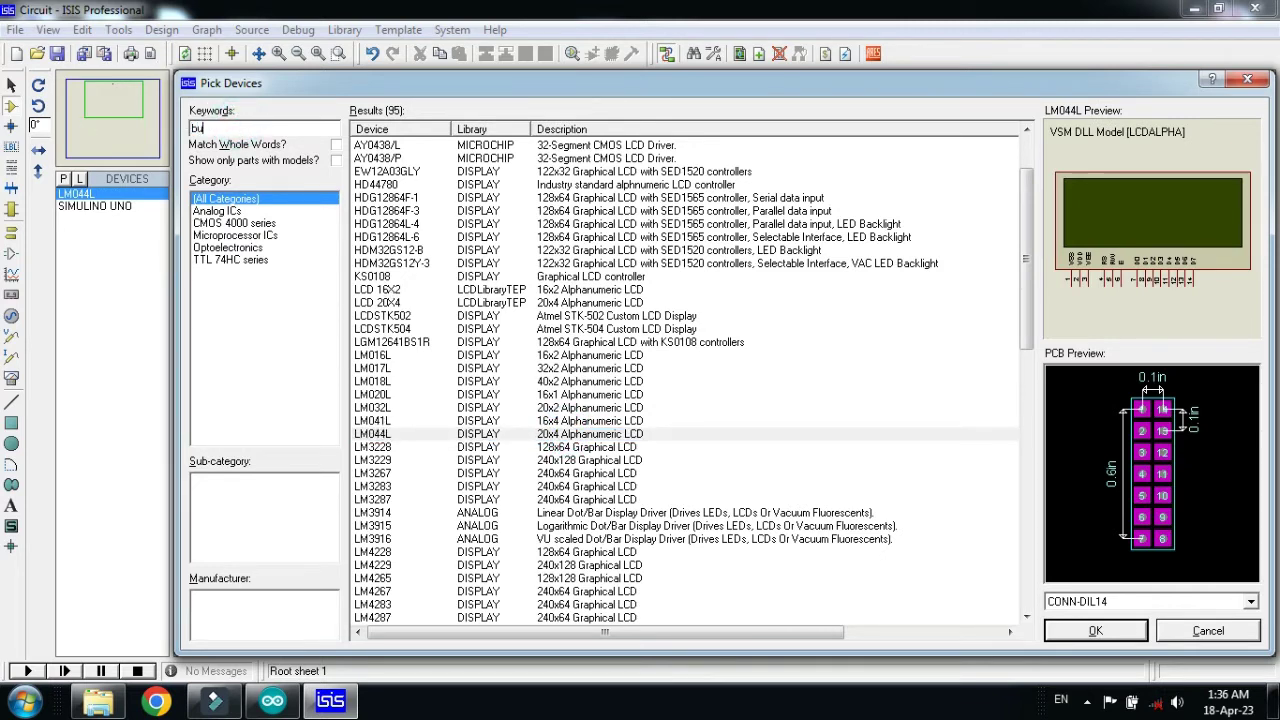
pyautogui.click(400, 148)
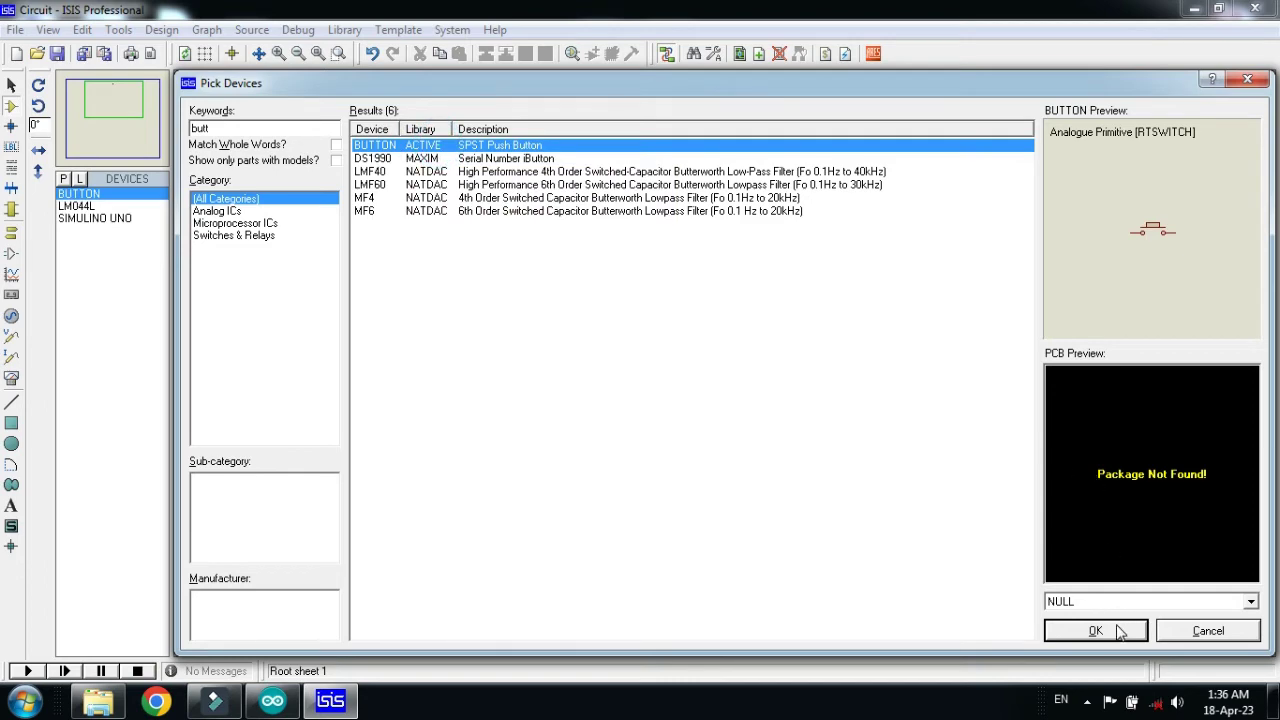
pyautogui.click(1096, 630)
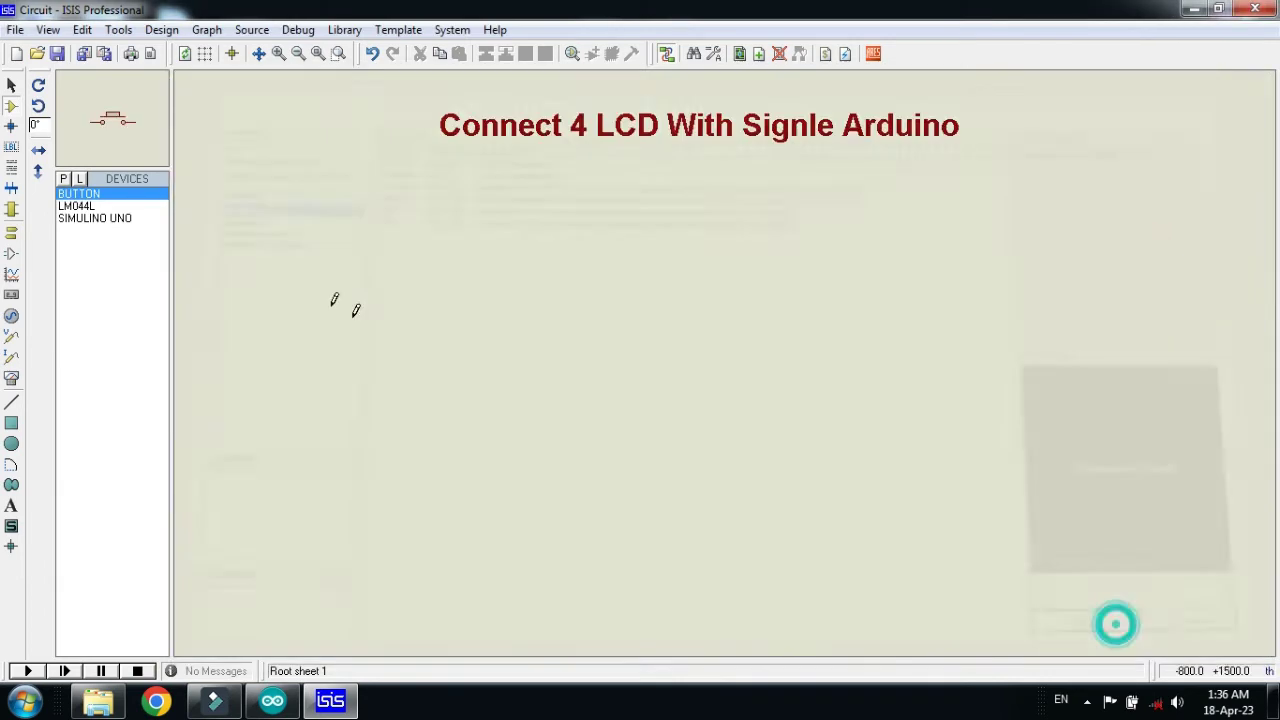
# Place the LM044L display on the sheet as LCD1.
pyautogui.click(76, 206)
pyautogui.click(423, 286)
pyautogui.click(454, 360)
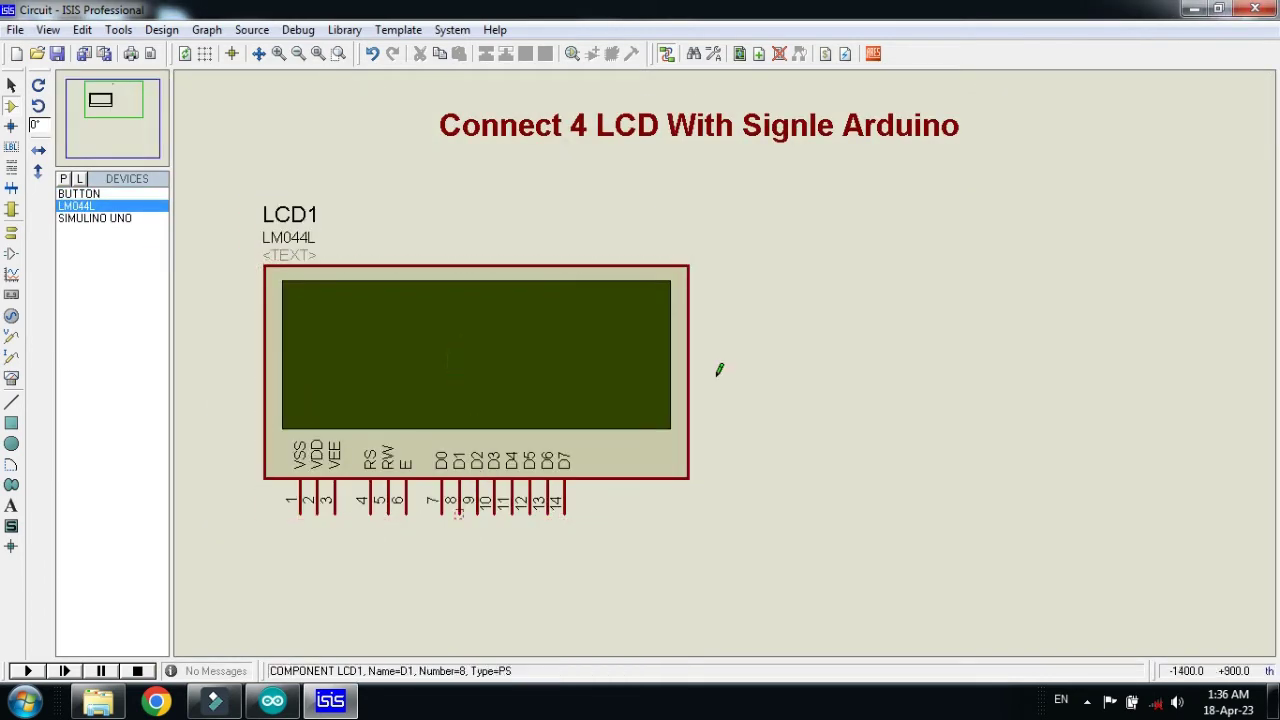
pyautogui.scroll(1, 718, 370)
# Place a ground terminal below pin 3, then a DEFAULT terminal below the LCD pins.
pyautogui.click(11, 234)
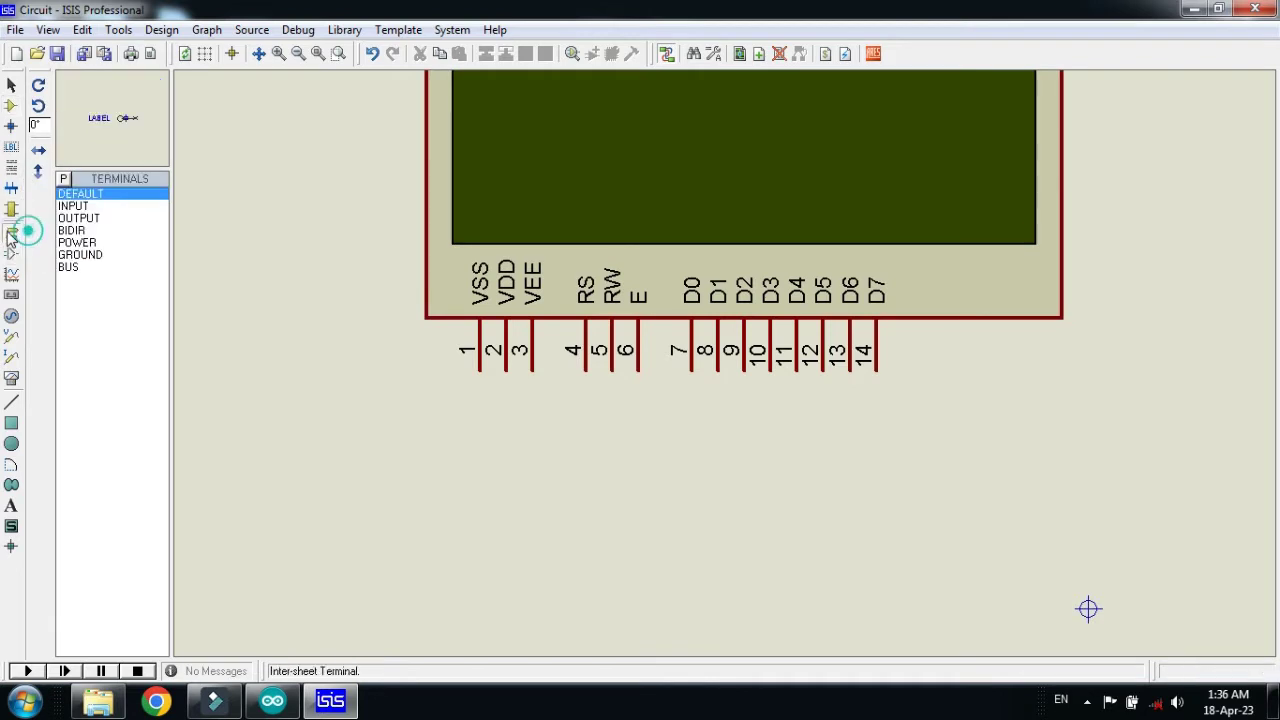
pyautogui.click(80, 256)
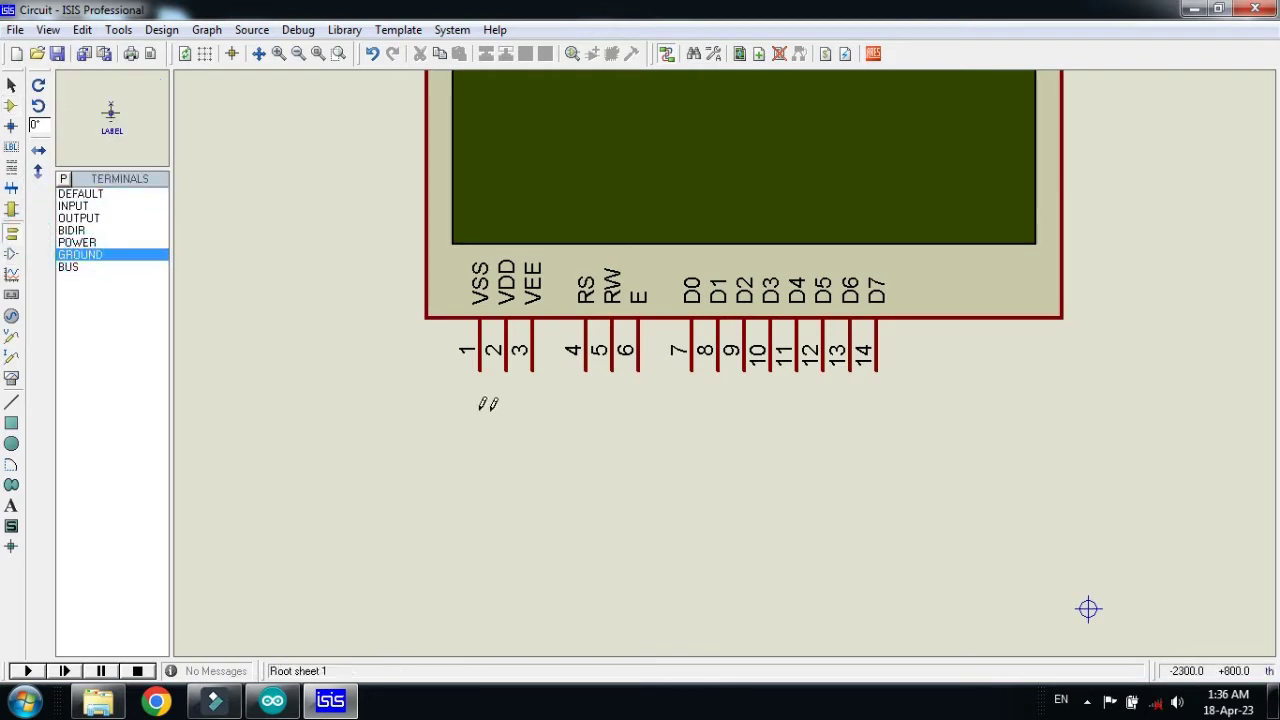
pyautogui.click(531, 412)
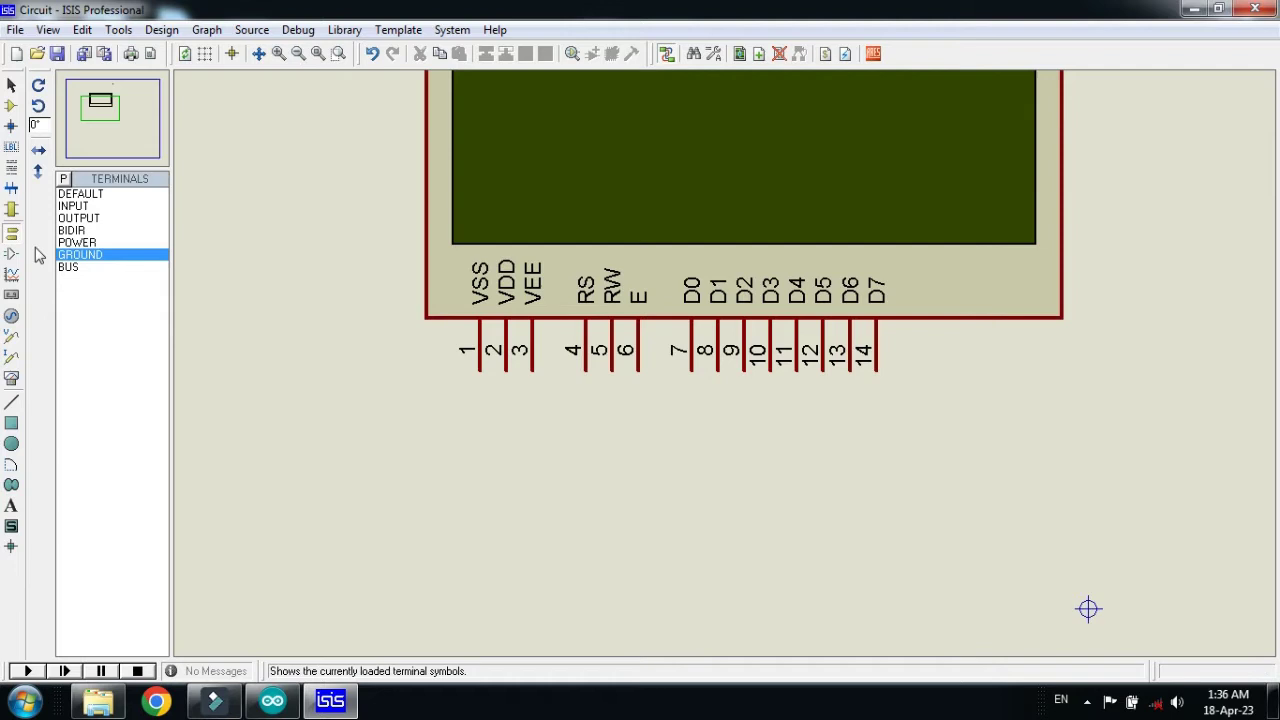
pyautogui.click(70, 195)
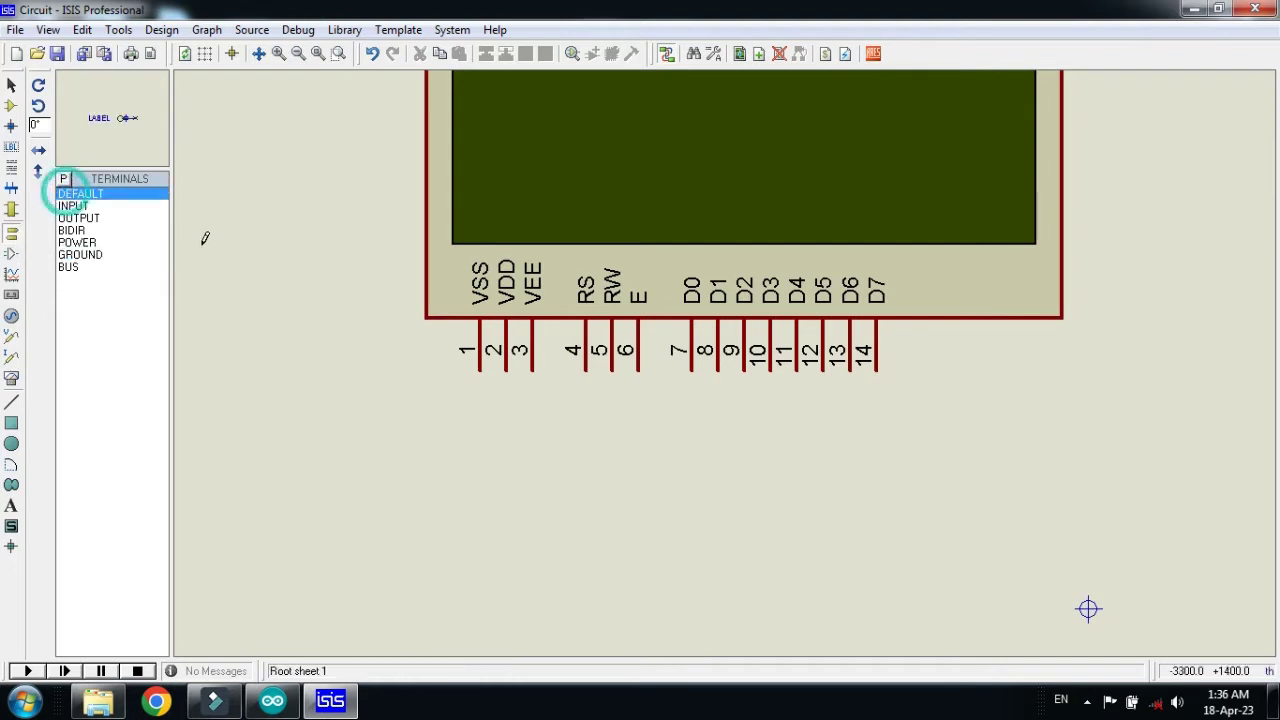
pyautogui.click(466, 444)
pyautogui.click(528, 458)
pyautogui.rightClick(522, 450)
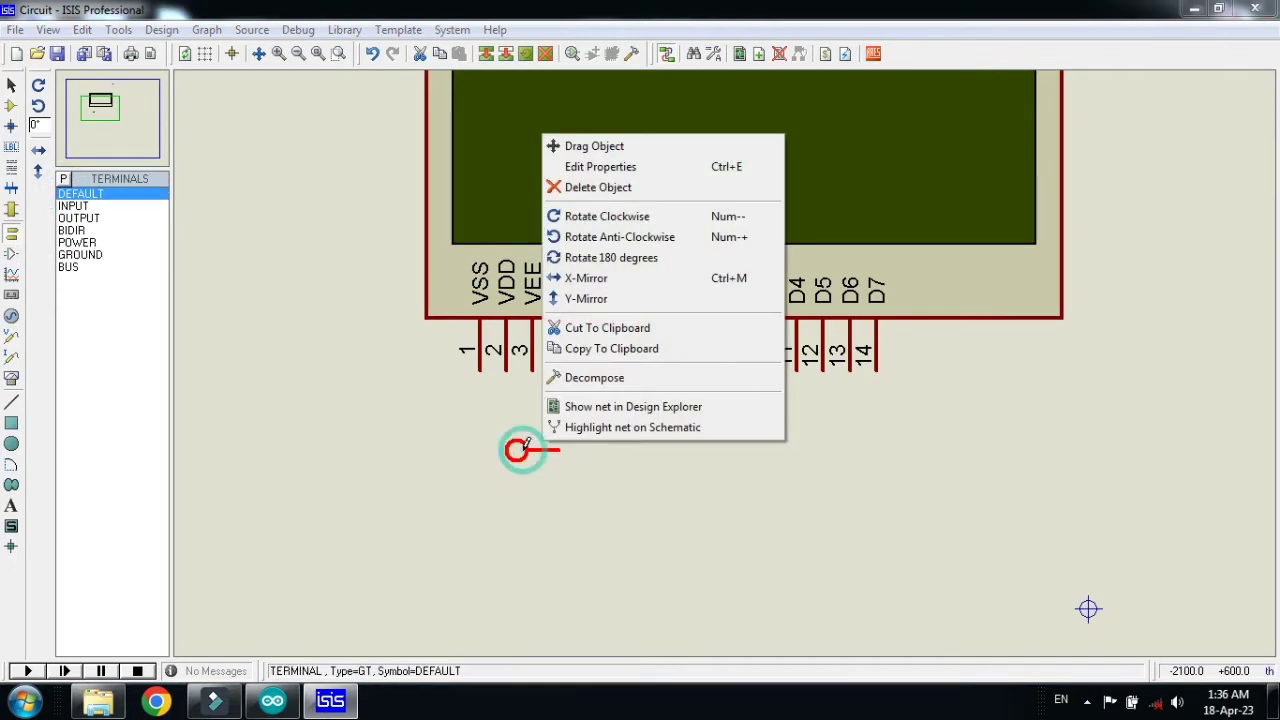
pyautogui.click(491, 448)
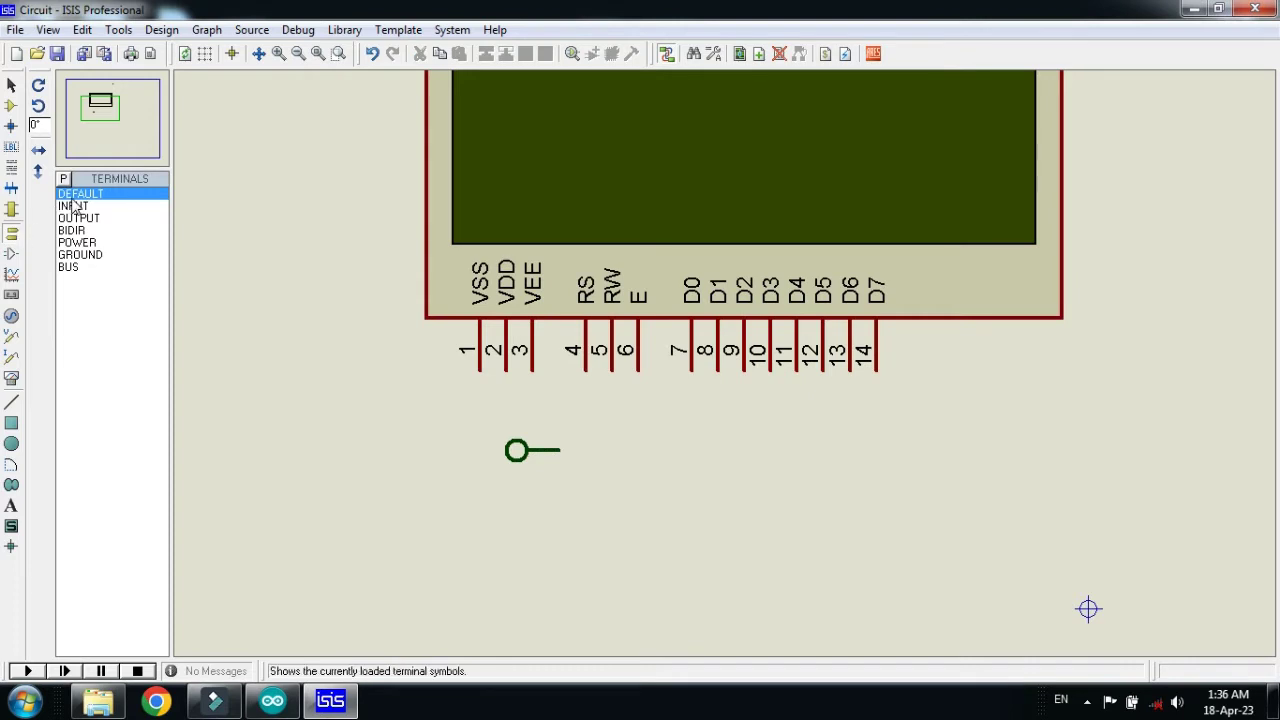
# Rotate the DEFAULT terminal until it stands upright facing the LCD pins.
pyautogui.rightClick(518, 458)
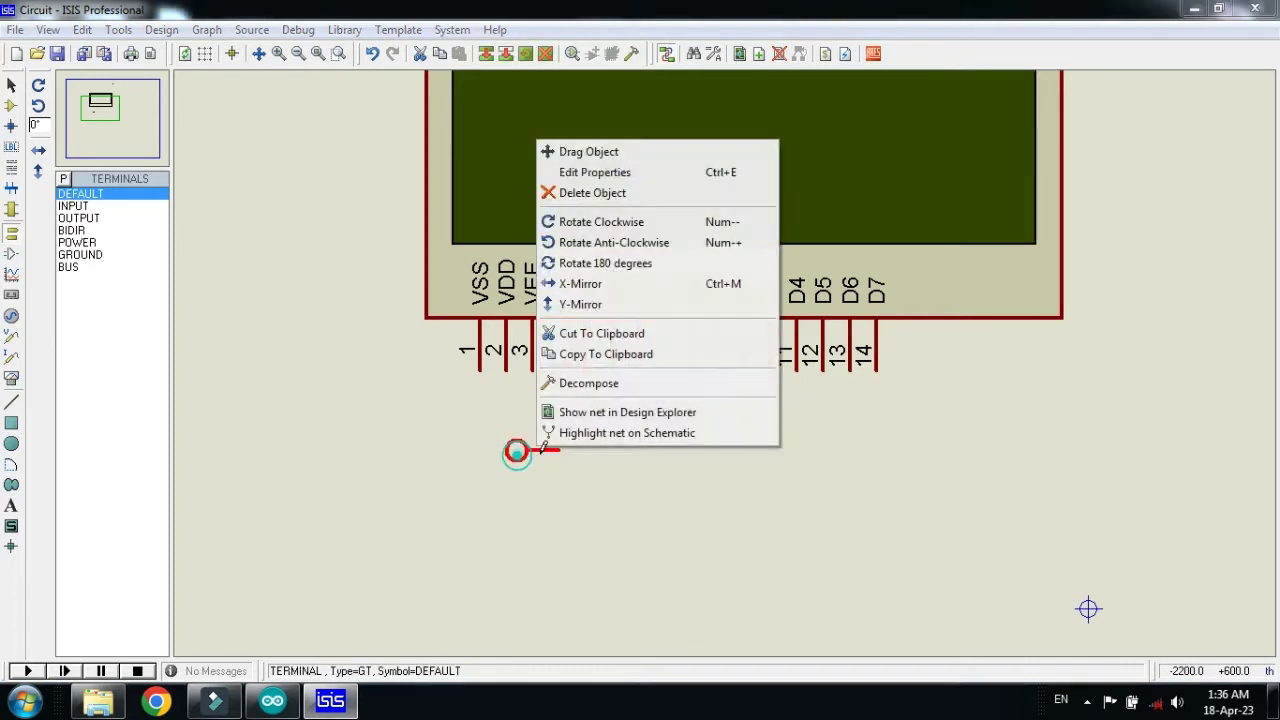
pyautogui.click(578, 222)
pyautogui.rightClick(553, 449)
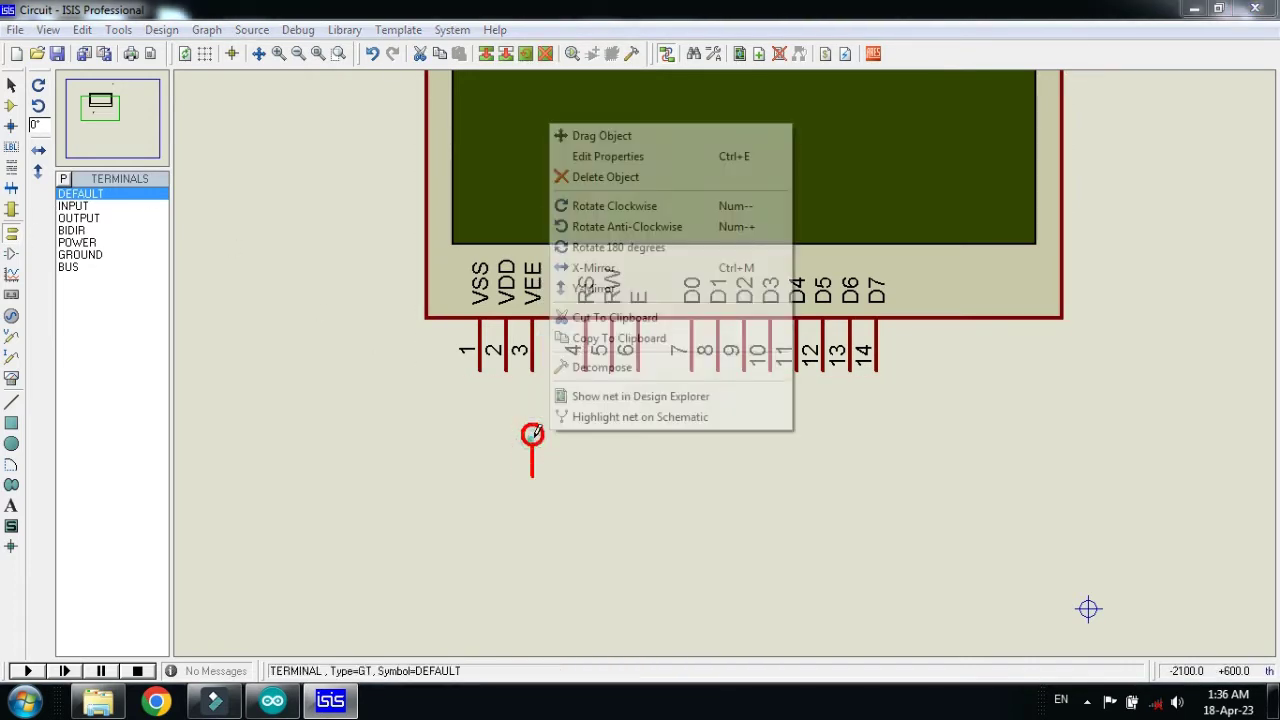
pyautogui.click(586, 229)
pyautogui.rightClick(545, 450)
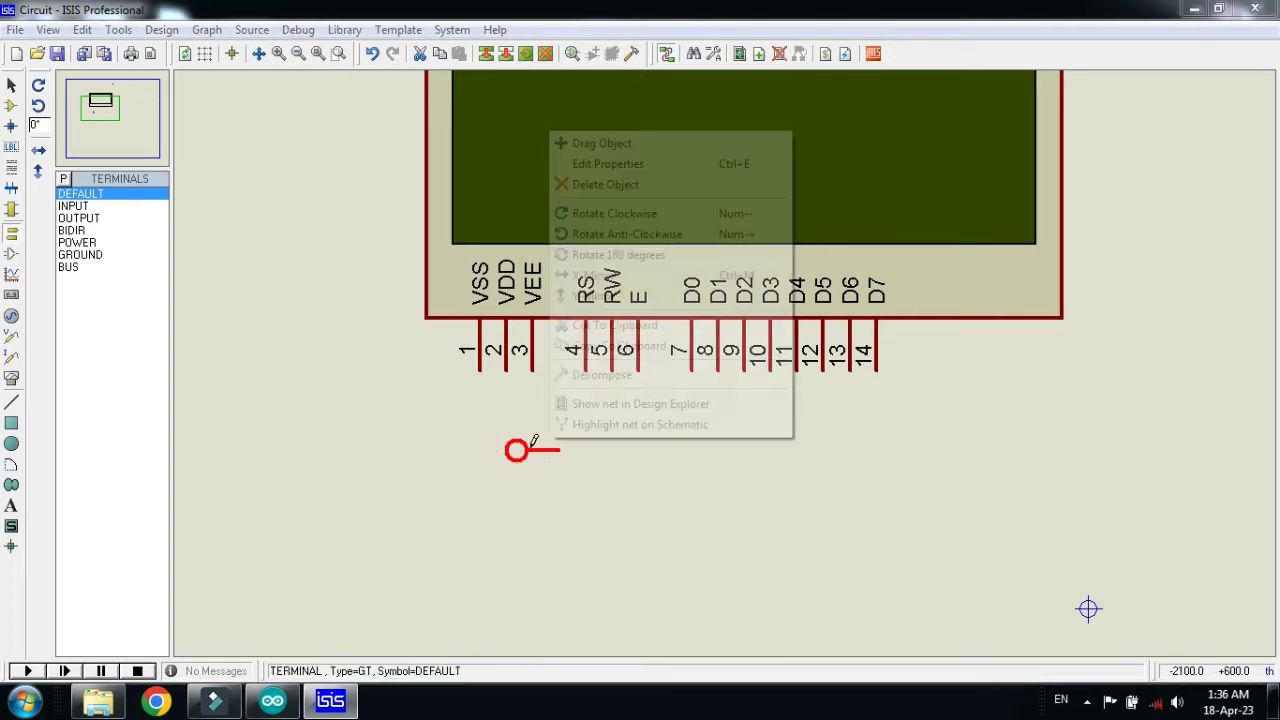
pyautogui.click(574, 236)
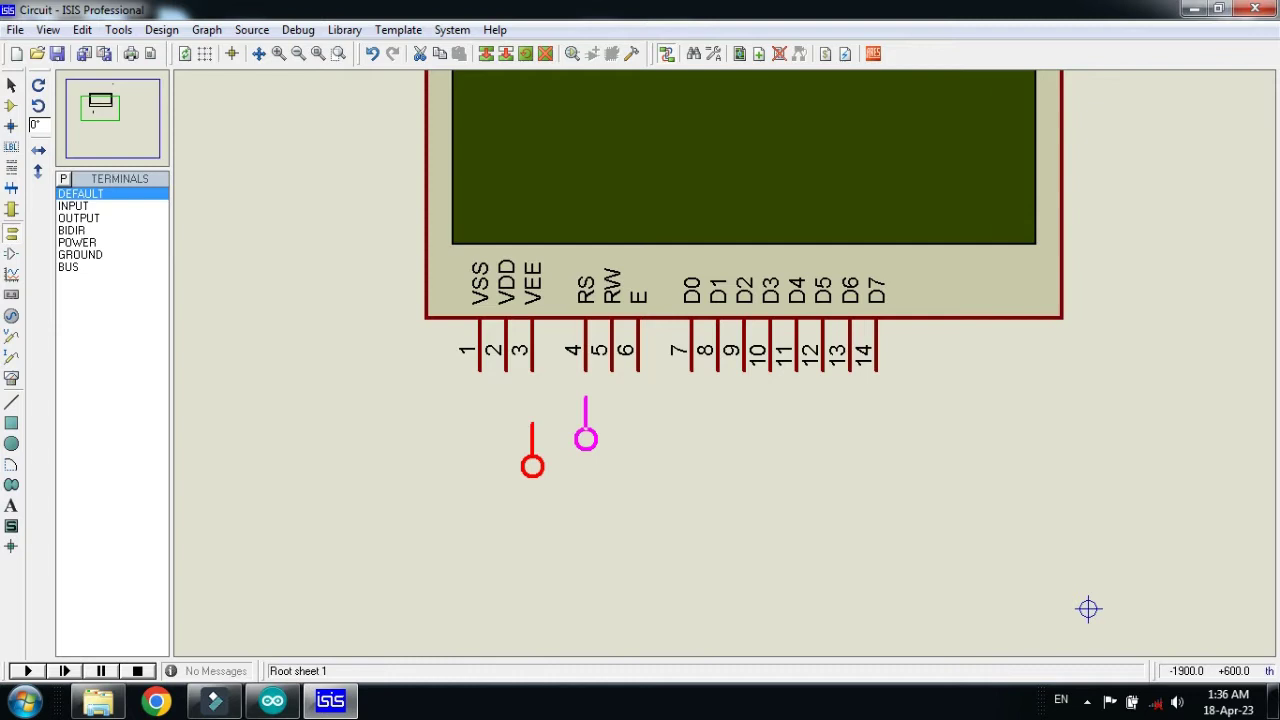
# Wire the terminal to RS and block-copy it under the E and D4–D7 pins.
pyautogui.click(640, 474)
pyautogui.click(586, 397)
pyautogui.click(587, 371)
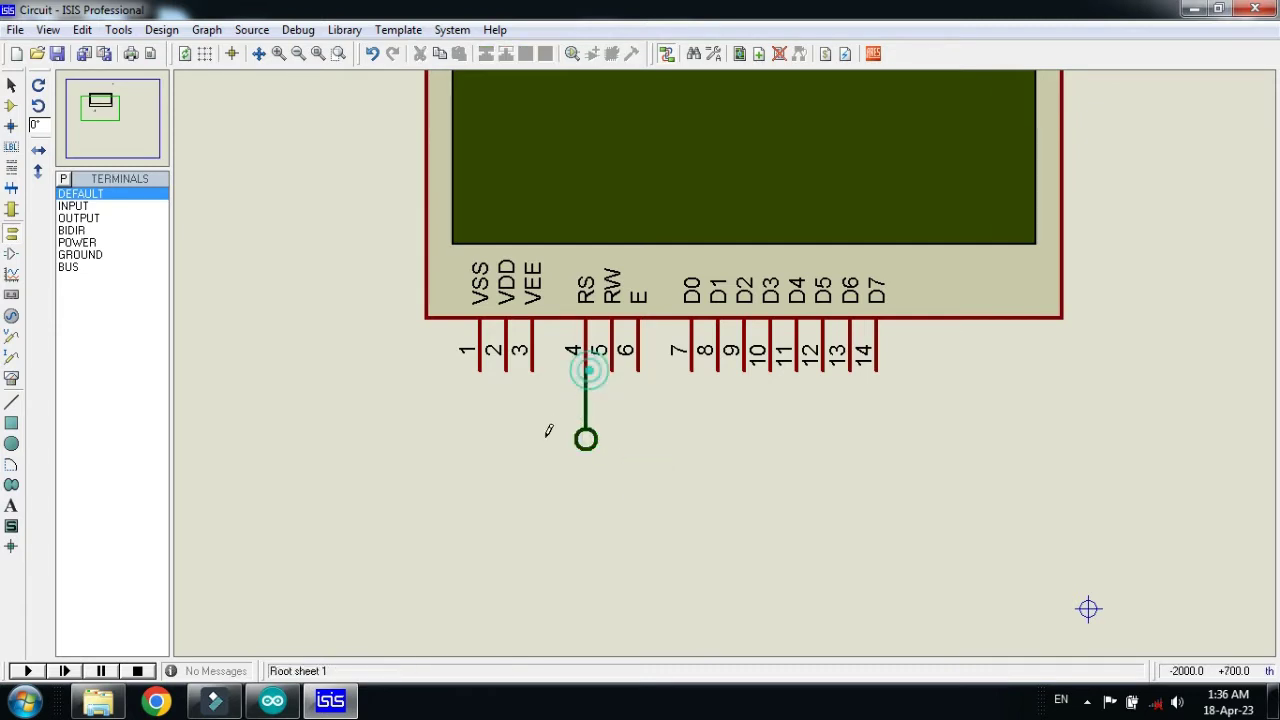
pyautogui.moveTo(538, 428); pyautogui.dragTo(557, 397)
pyautogui.rightClick(580, 415)
pyautogui.click(660, 190)
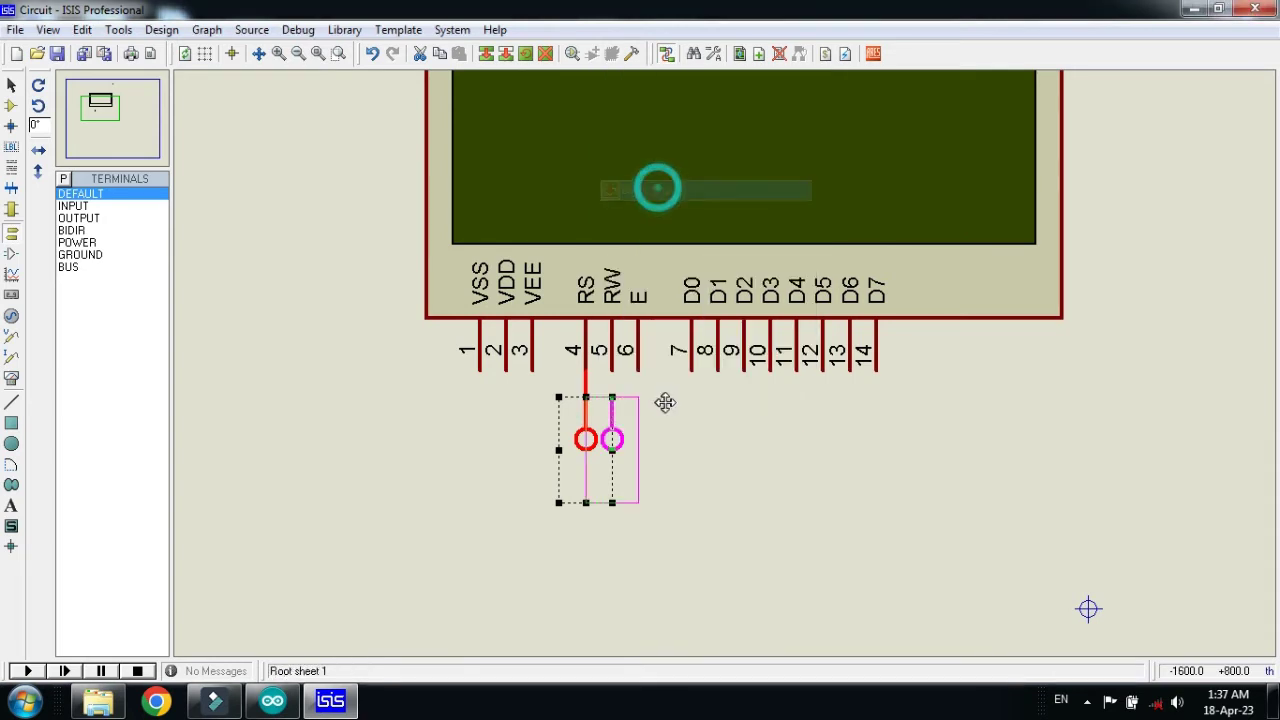
pyautogui.click(682, 405)
pyautogui.click(855, 400)
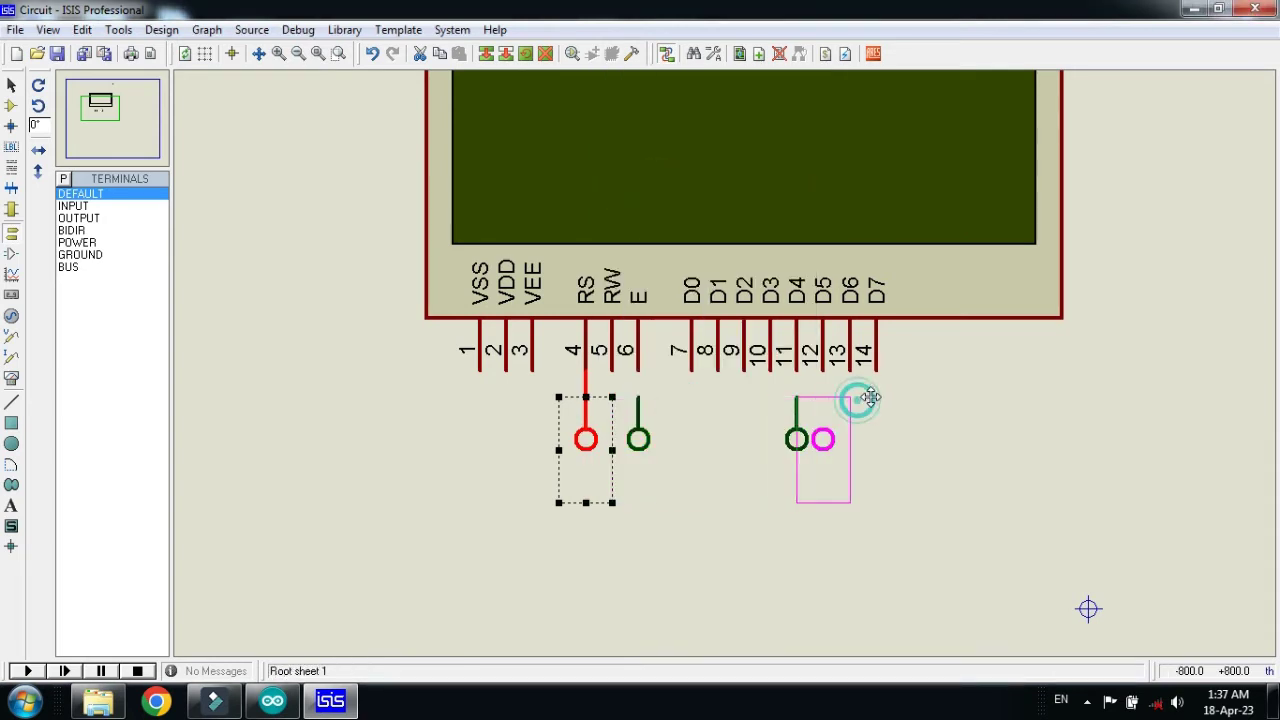
pyautogui.click(895, 397)
pyautogui.click(930, 397)
pyautogui.click(985, 458)
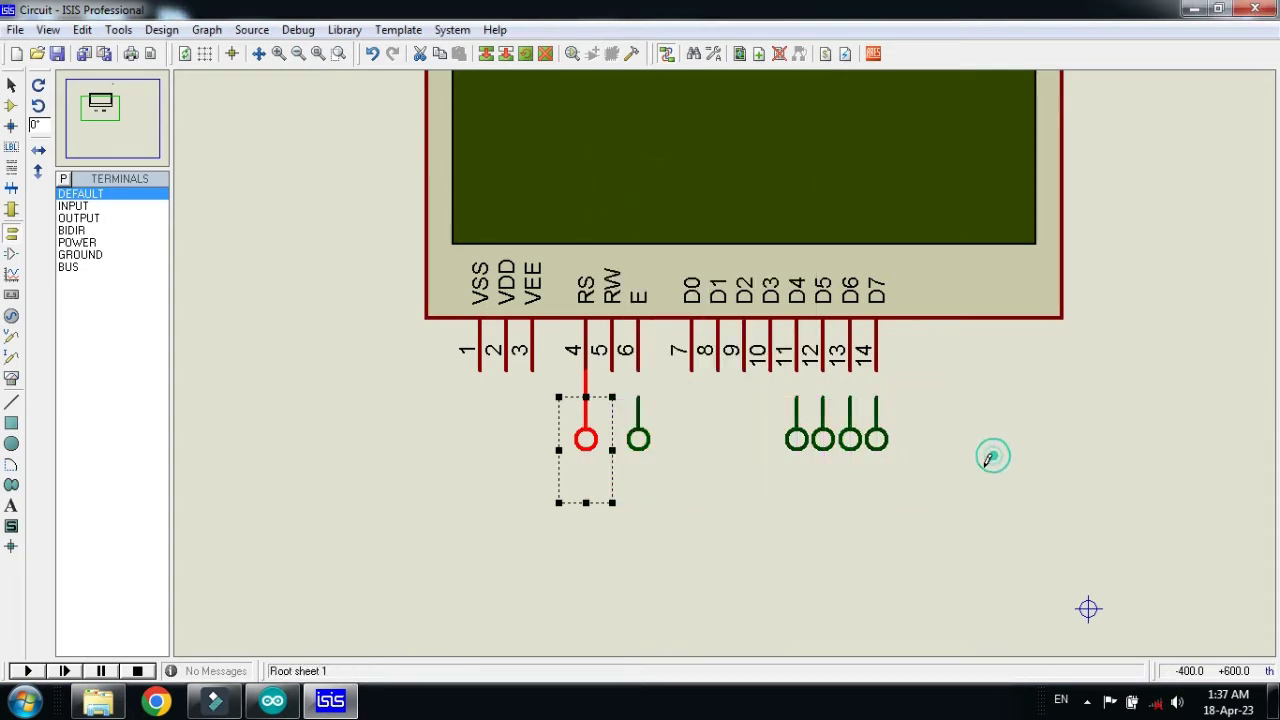
# Wire the E, D4, D5, D6 and D7 pins to their terminals.
pyautogui.click(638, 393)
pyautogui.click(638, 371)
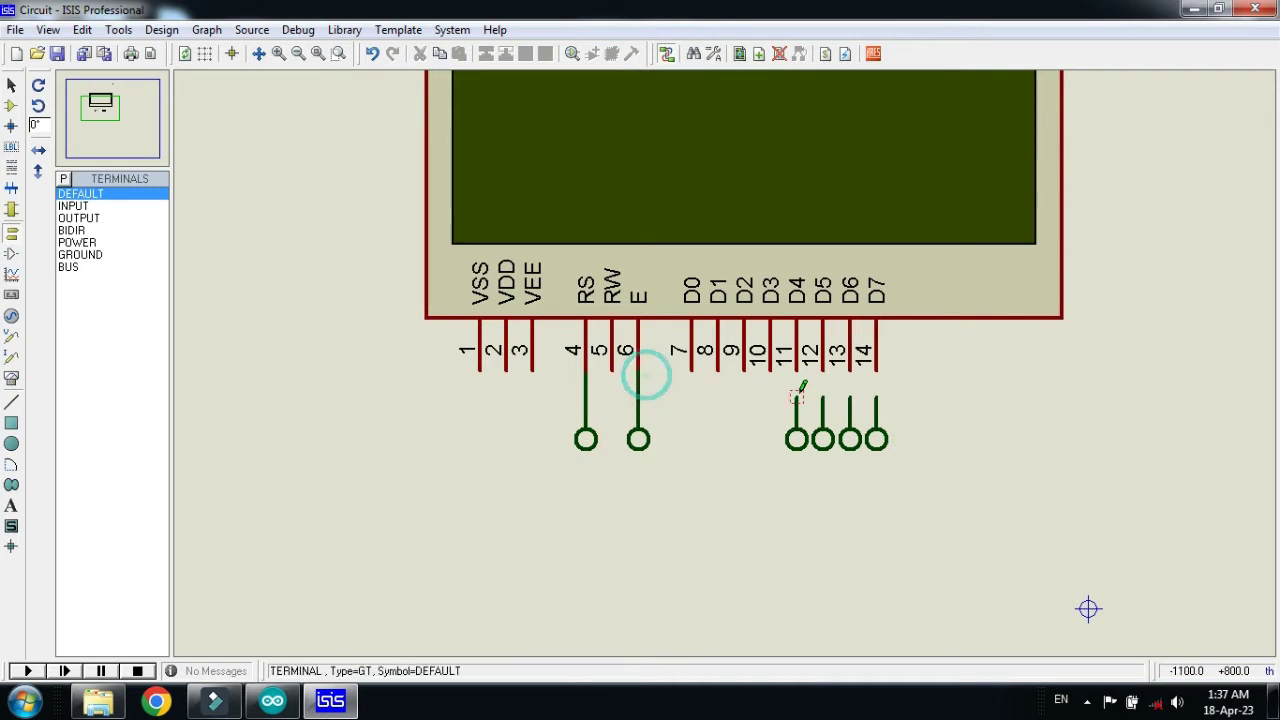
pyautogui.click(797, 393)
pyautogui.click(797, 372)
pyautogui.click(823, 394)
pyautogui.click(823, 371)
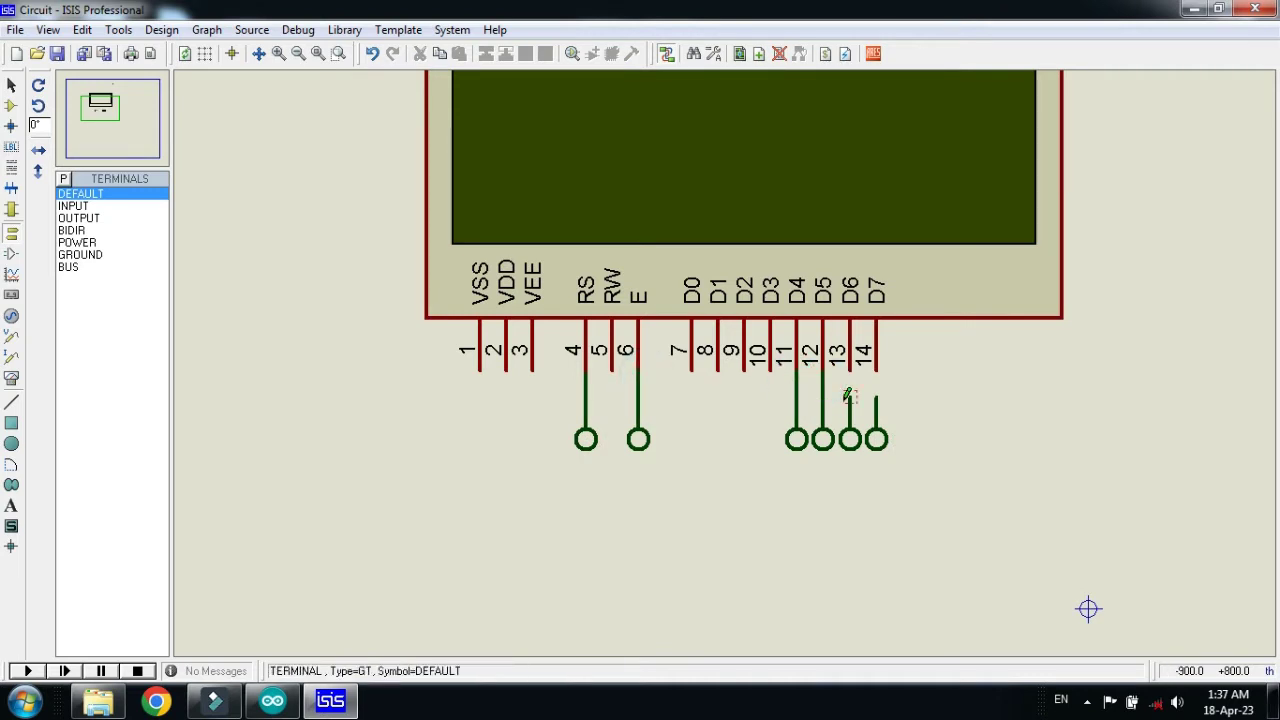
pyautogui.click(850, 394)
pyautogui.click(850, 371)
pyautogui.click(876, 394)
pyautogui.click(876, 371)
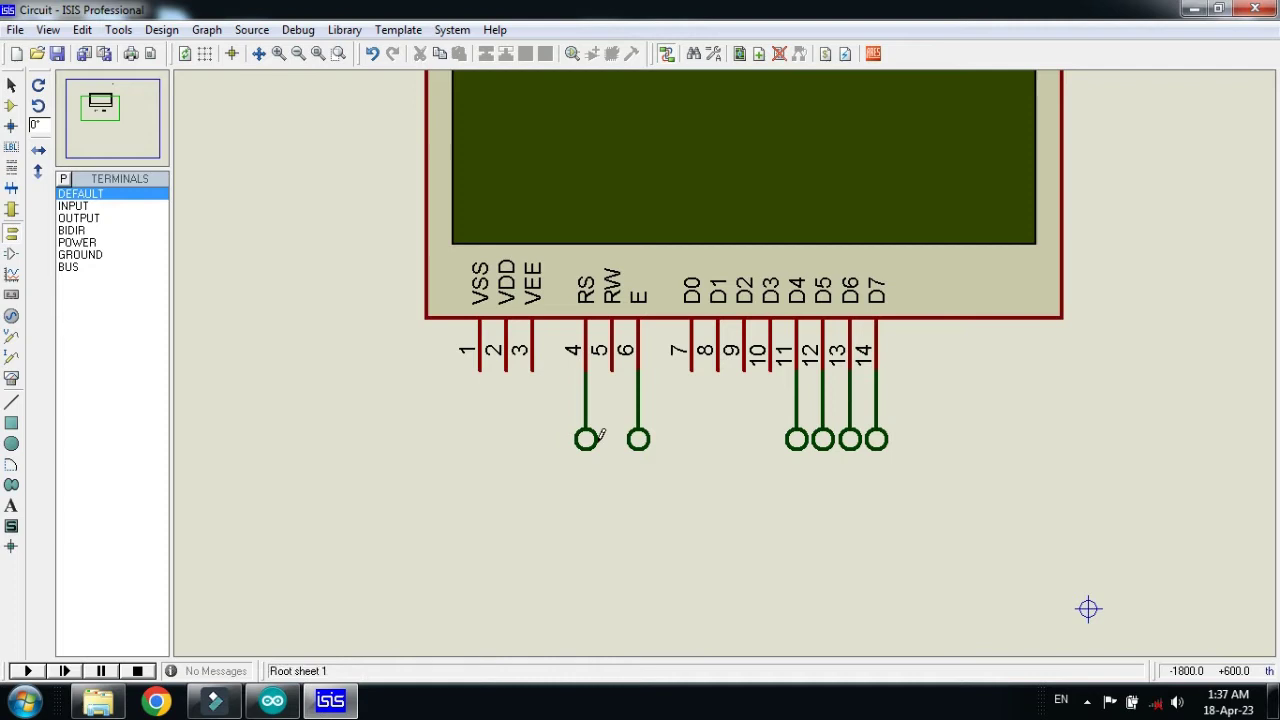
# Label the RS, E and D4 terminals 13, 12 and 11.
pyautogui.doubleClick(586, 439)
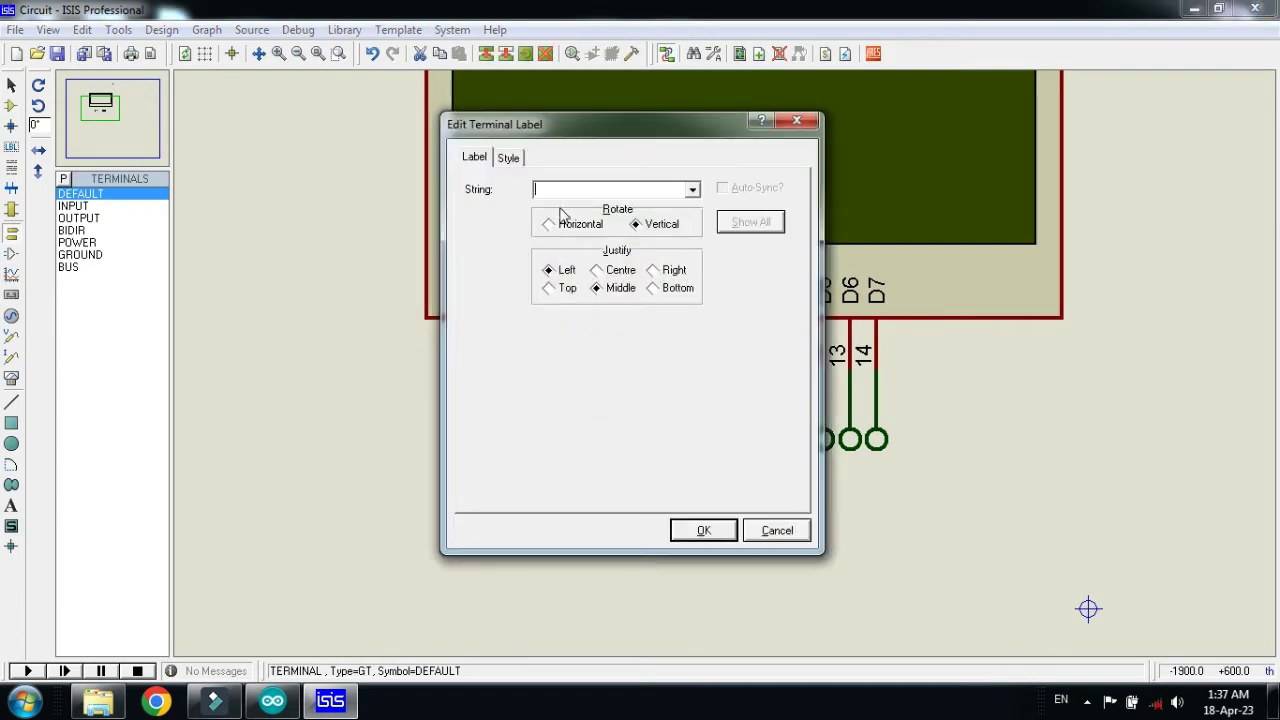
pyautogui.write('13')
pyautogui.click(722, 531)
pyautogui.doubleClick(638, 439)
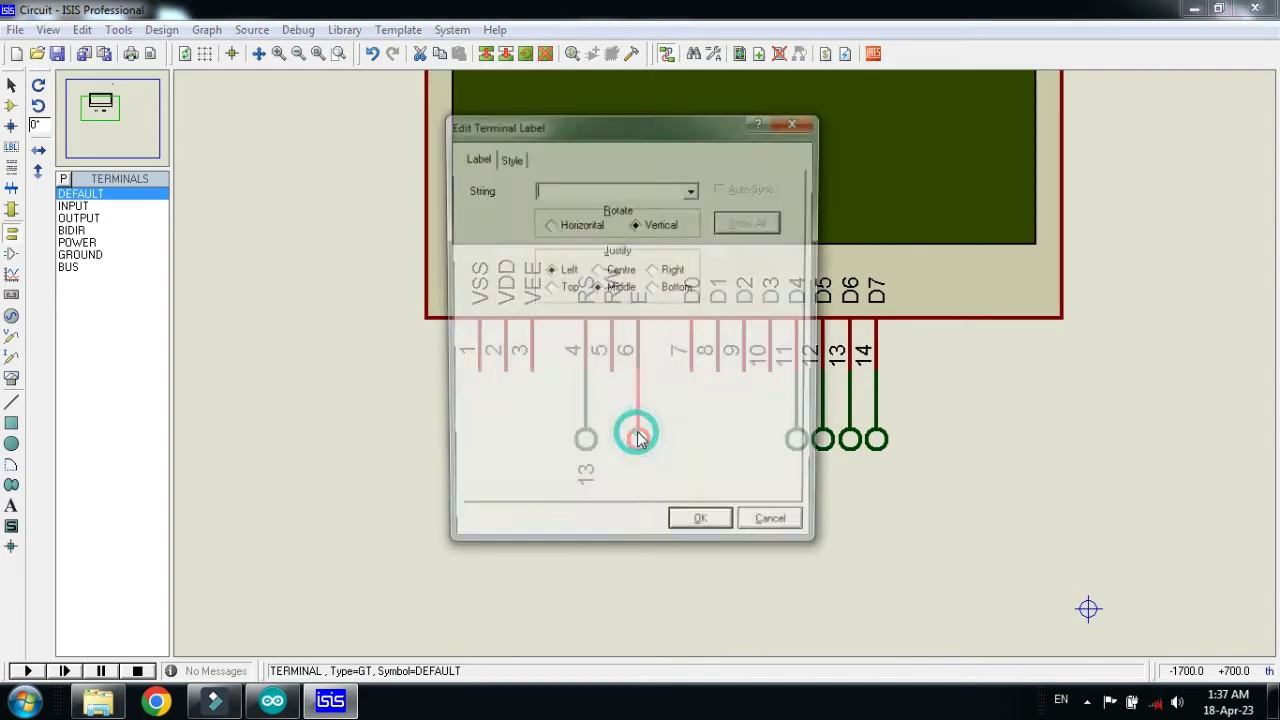
pyautogui.write('12')
pyautogui.click(702, 527)
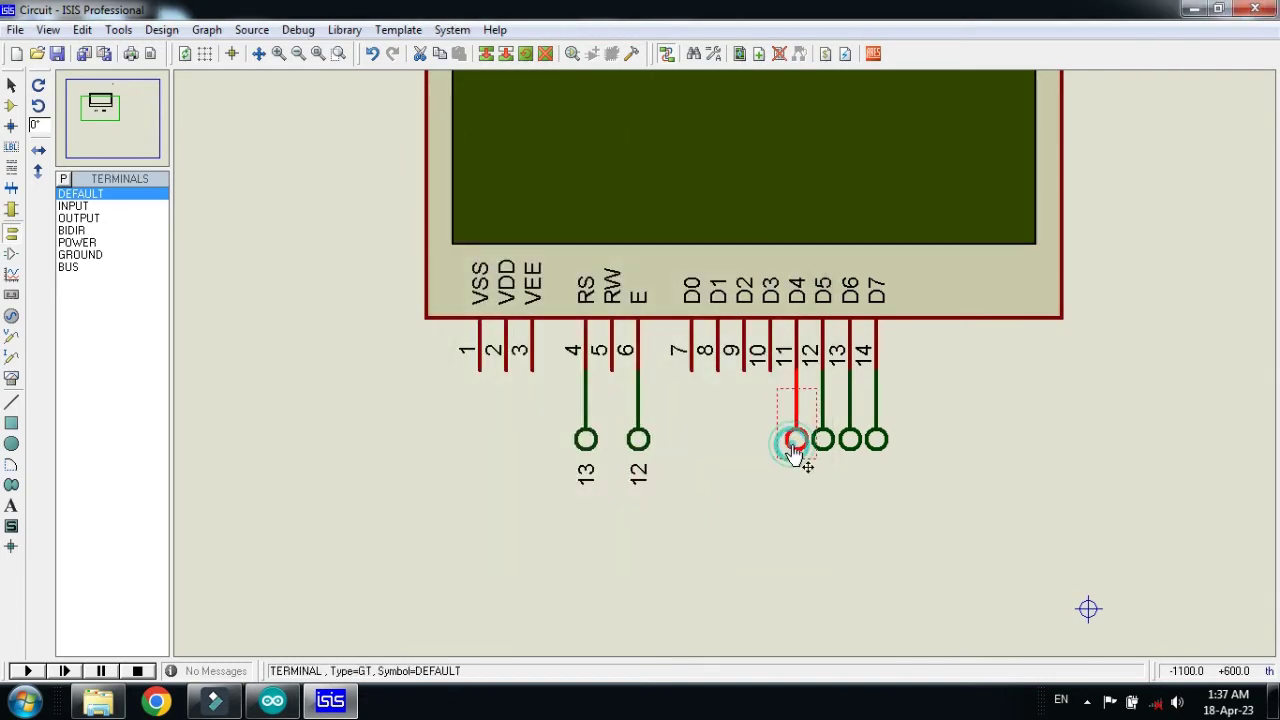
pyautogui.doubleClick(795, 445)
pyautogui.write('11')
pyautogui.click(712, 524)
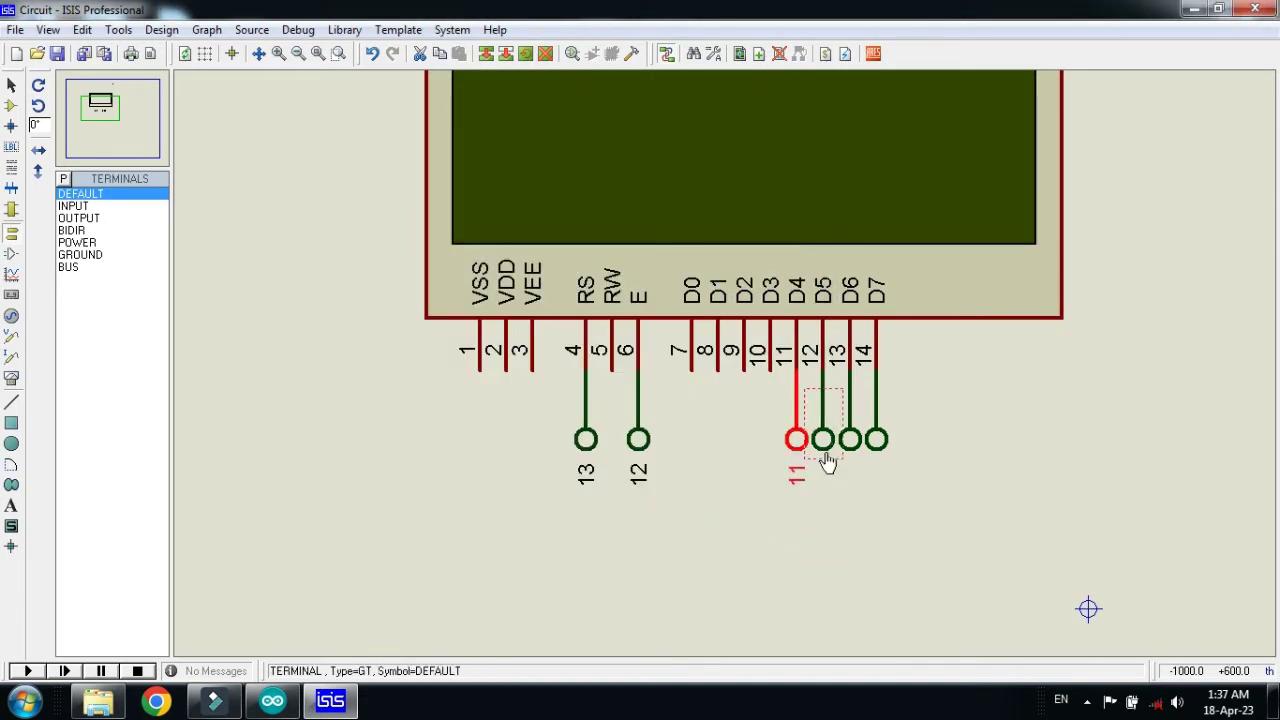
# Label the D5, D6 and D7 terminals 10, 9 and 8.
pyautogui.rightClick(828, 460)
pyautogui.click(892, 172)
pyautogui.write('10')
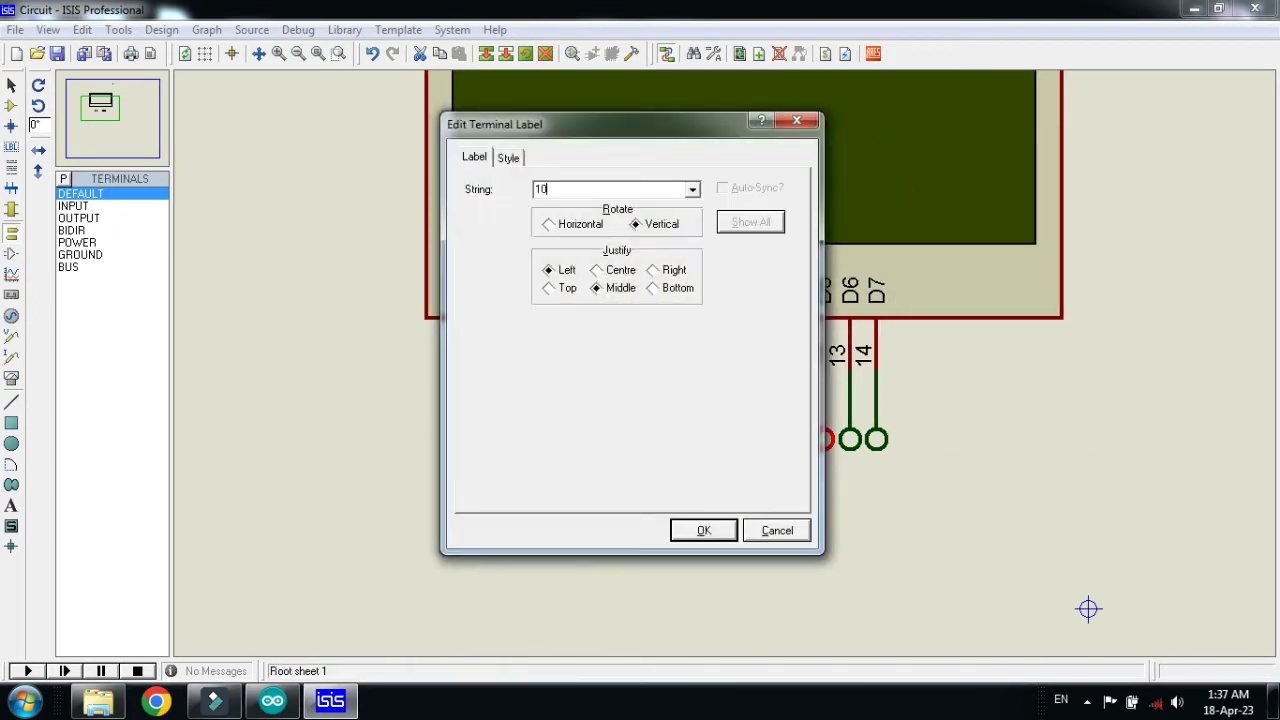
pyautogui.press('Return')
pyautogui.doubleClick(860, 447)
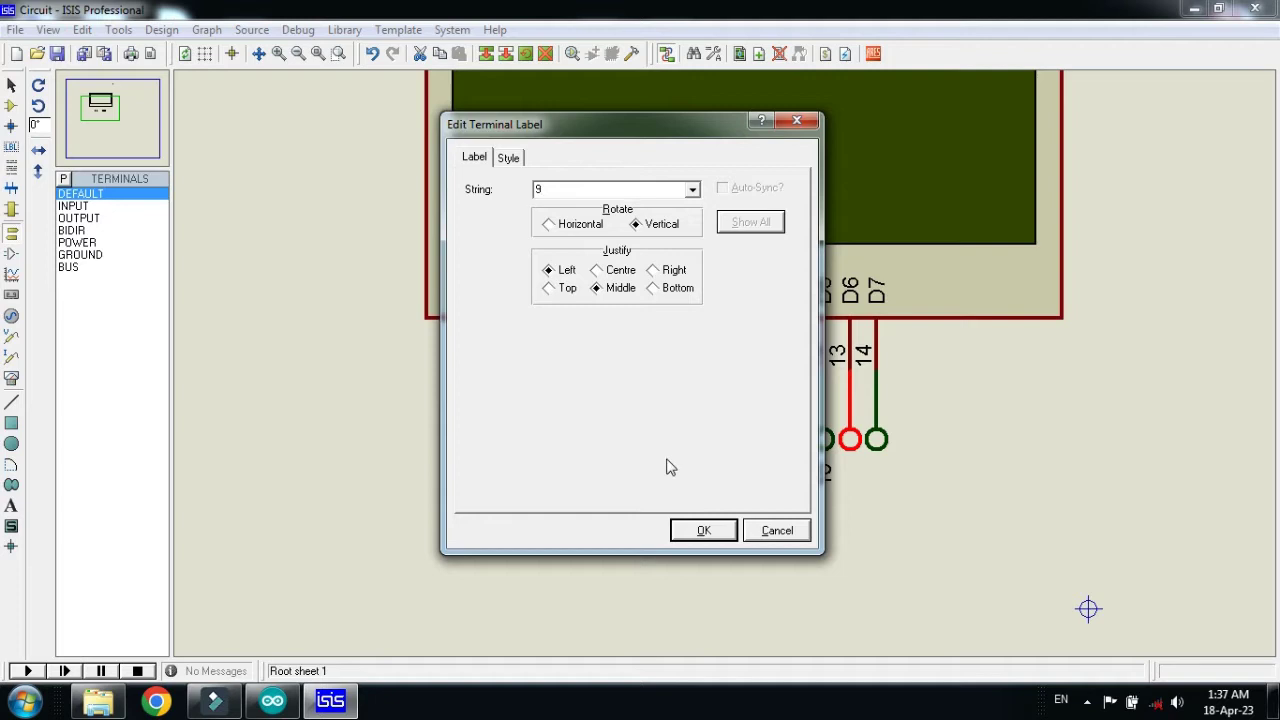
pyautogui.click(695, 528)
pyautogui.doubleClick(876, 447)
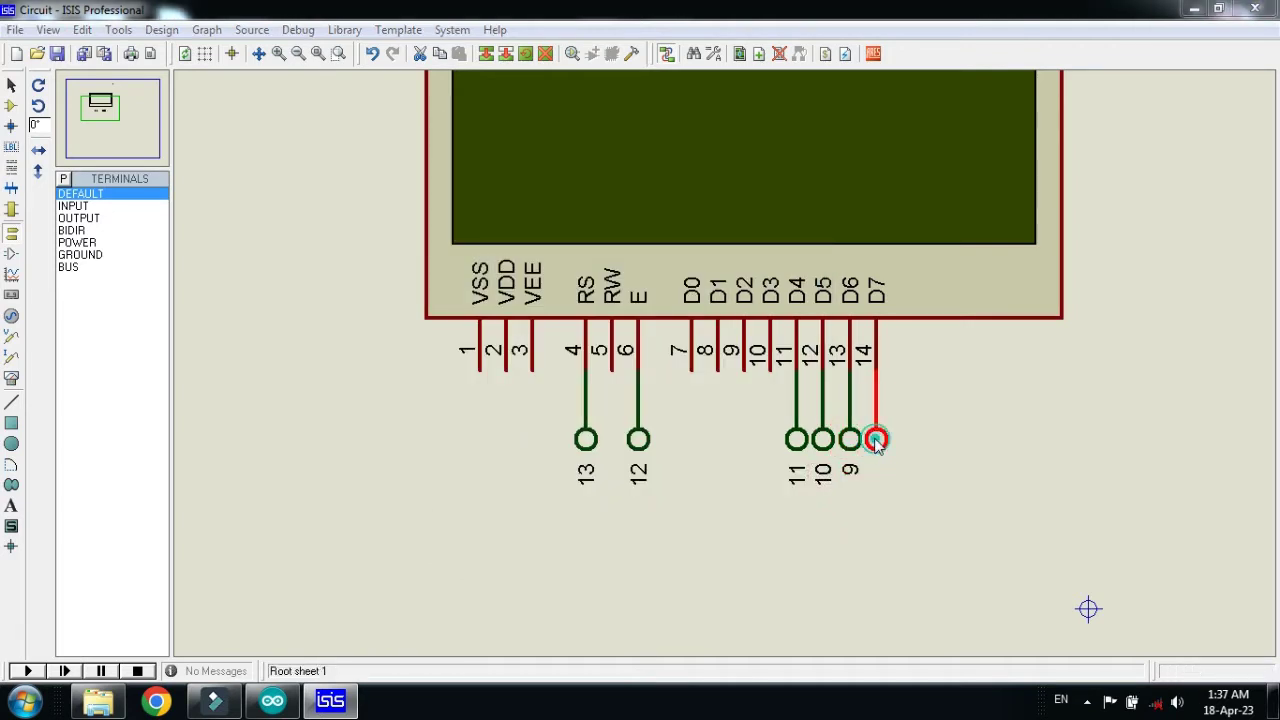
pyautogui.write('8')
pyautogui.click(727, 532)
pyautogui.click(872, 518)
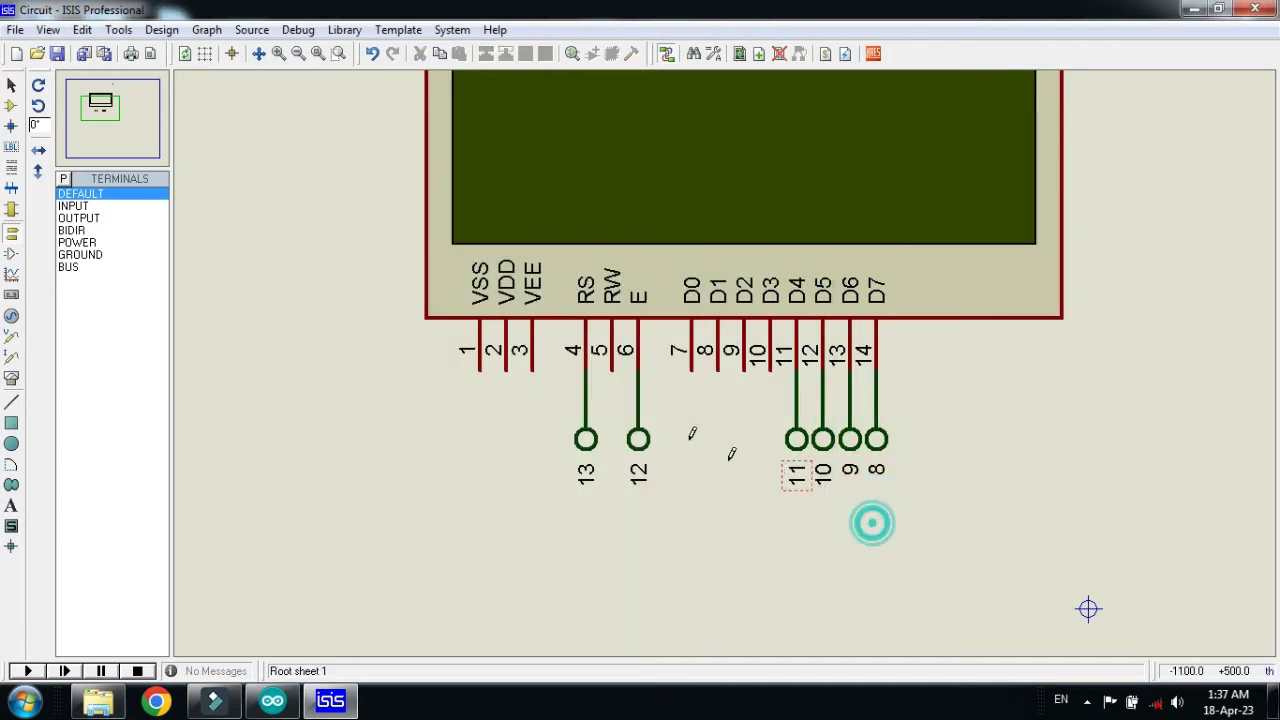
# Place a ground terminal below RW and wire it to pin 5.
pyautogui.click(72, 255)
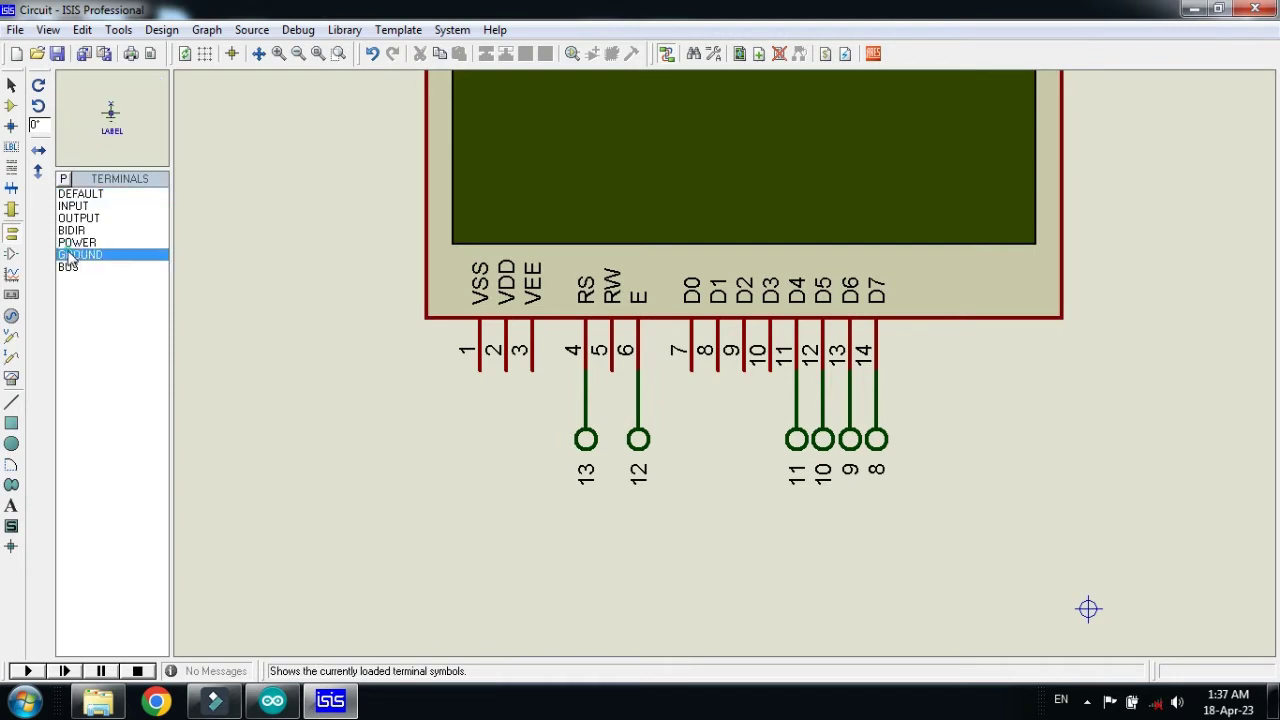
pyautogui.click(612, 482)
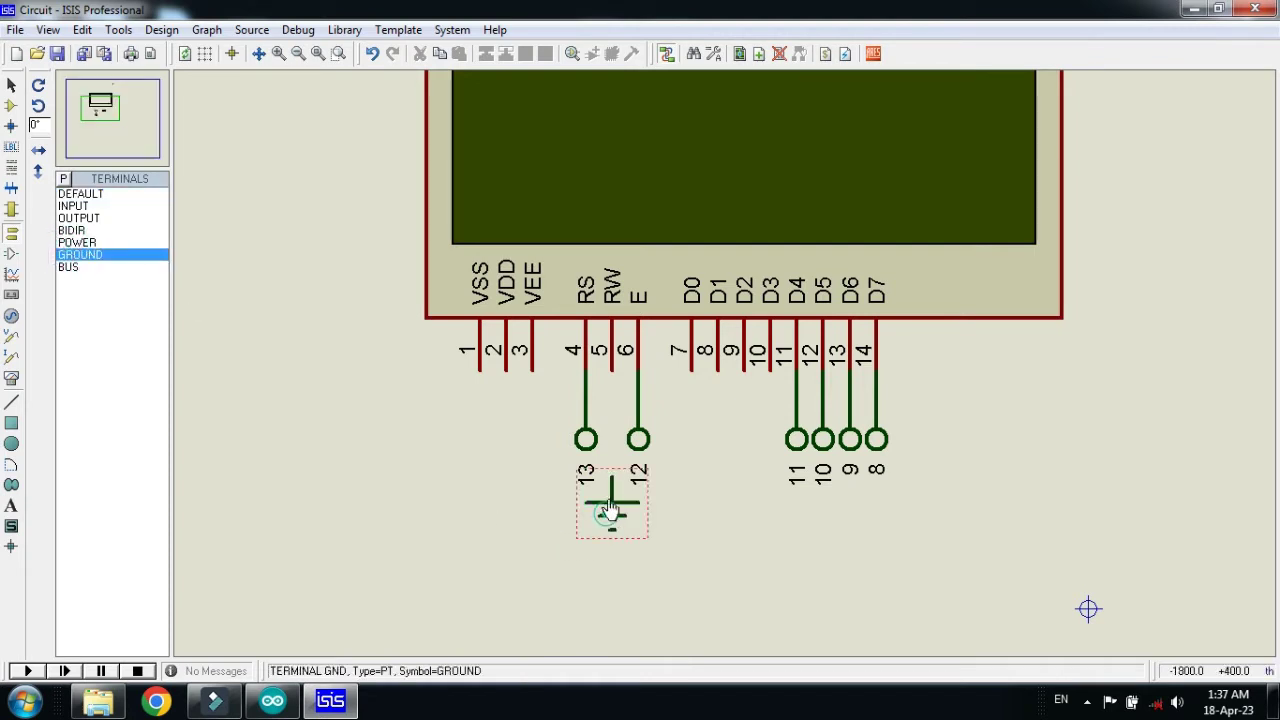
pyautogui.click(612, 495)
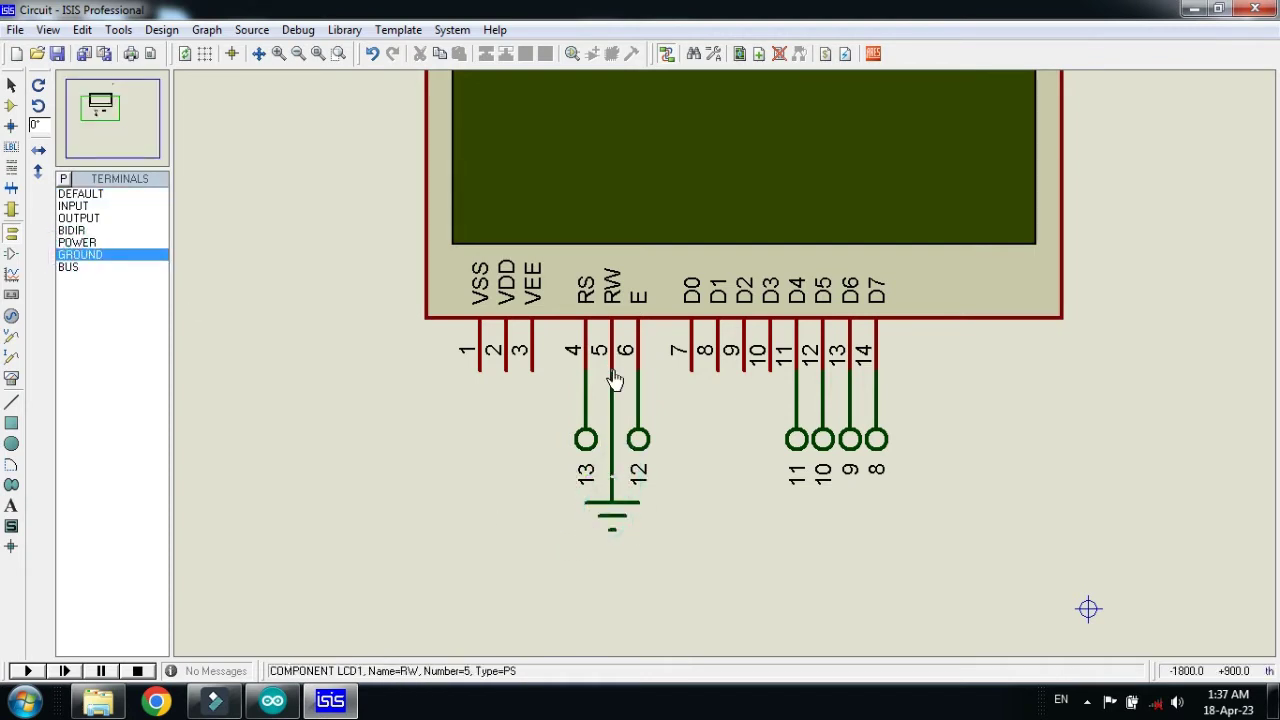
pyautogui.click(612, 372)
# Place a power terminal left of pin 1 and start its wire.
pyautogui.click(79, 243)
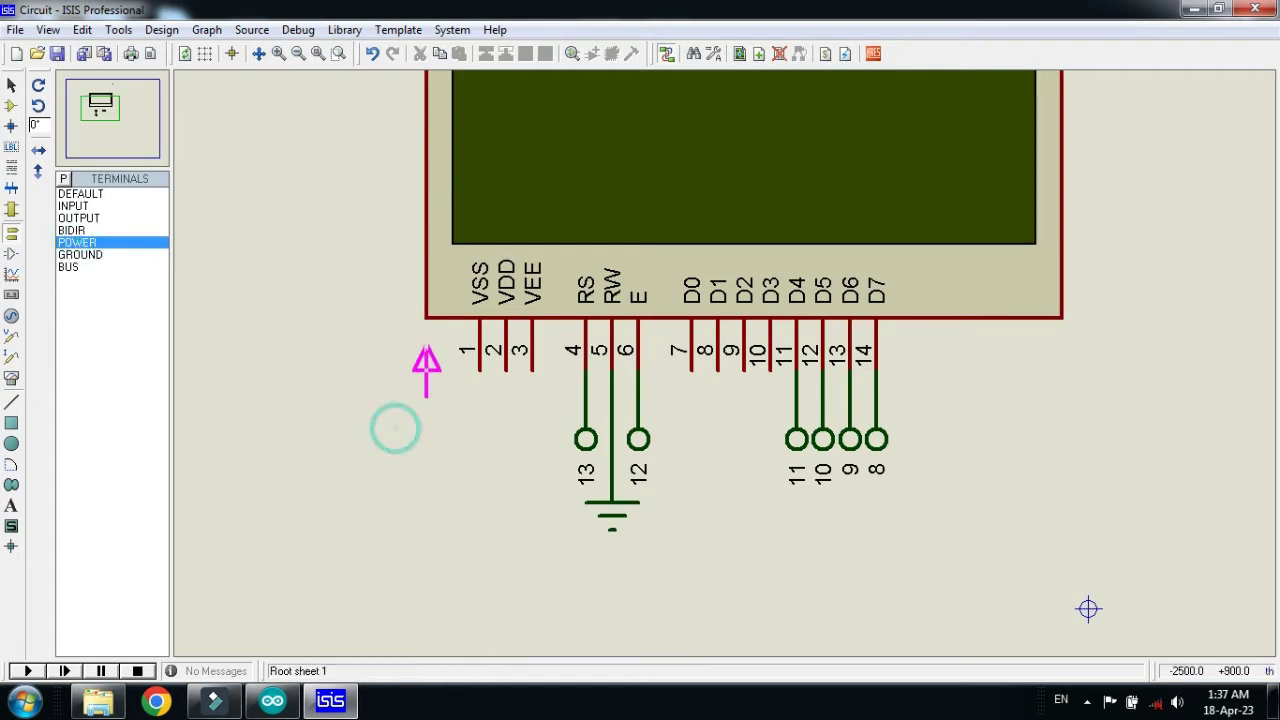
pyautogui.click(452, 395)
pyautogui.click(450, 393)
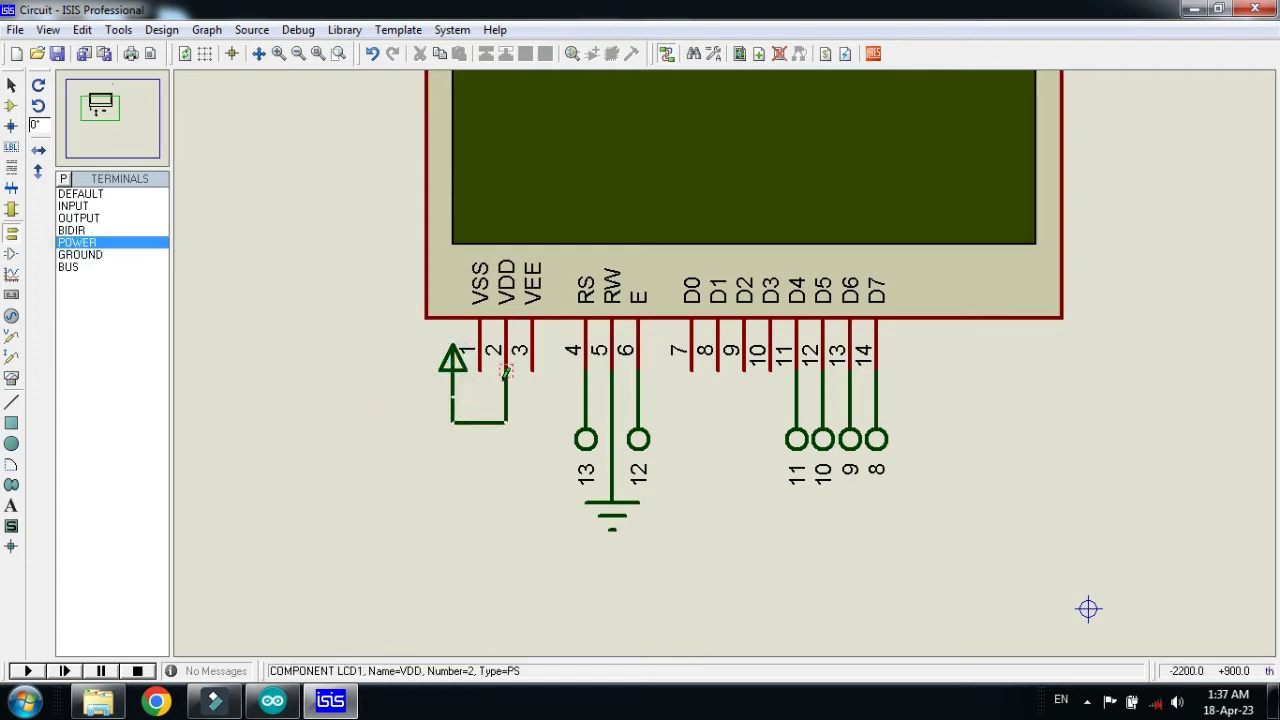
# Finish the power wire at VDD pin 2, then select the LCD1 block and shift it left.
pyautogui.click(504, 376)
pyautogui.press('F7')
pyautogui.press('F7')
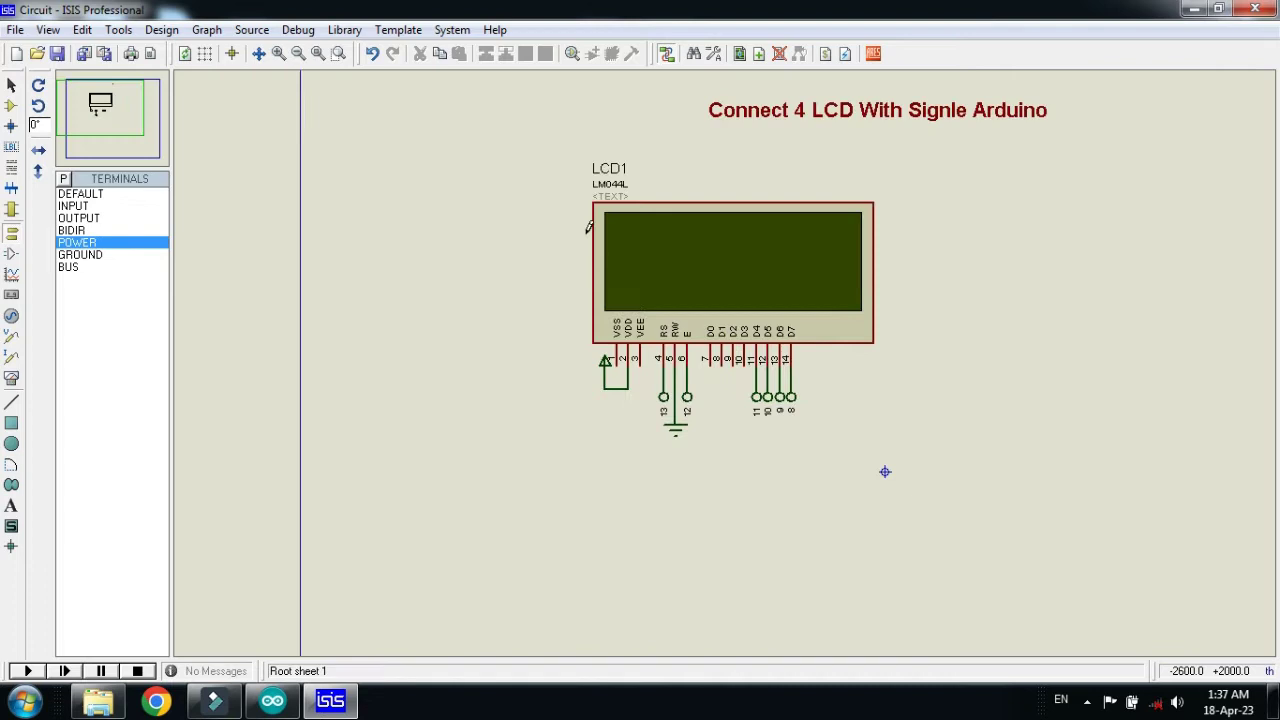
pyautogui.moveTo(548, 151); pyautogui.dragTo(946, 497)
pyautogui.moveTo(811, 379); pyautogui.dragTo(534, 358)
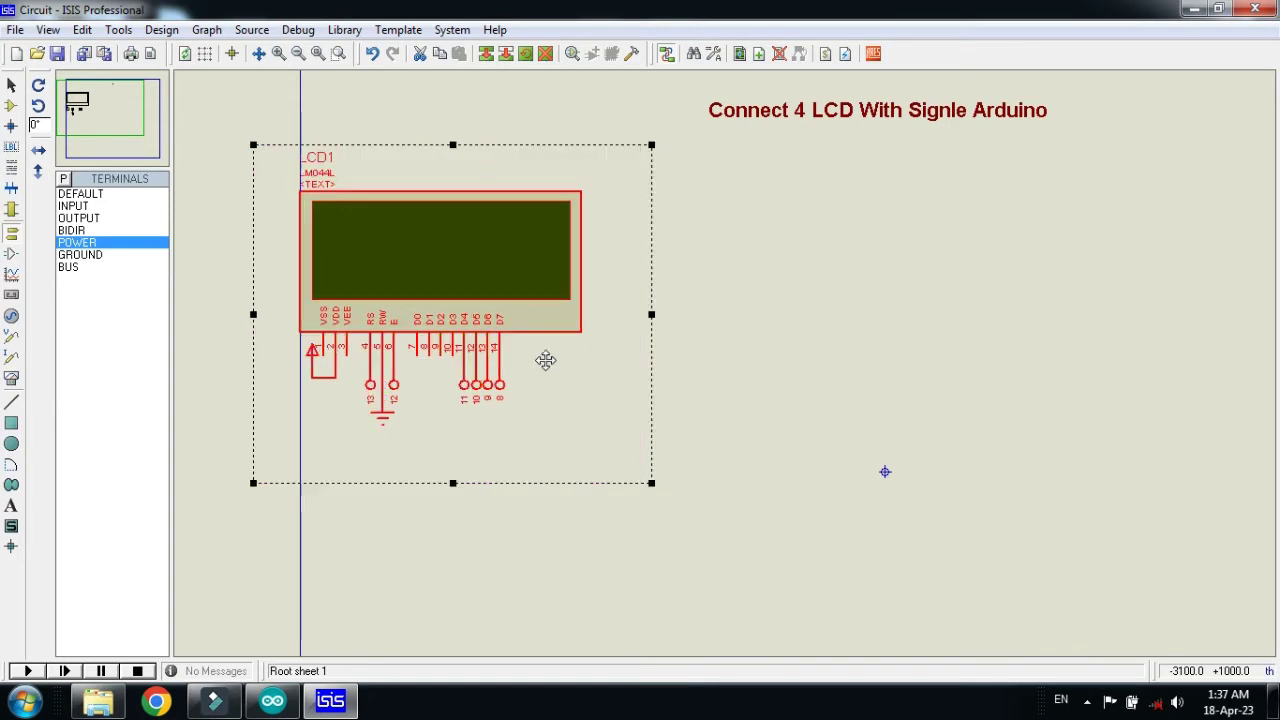
# Block-copy the LCD1 block three times to create LCD2, LCD3 and LCD4.
pyautogui.rightClick(550, 289)
pyautogui.click(634, 407)
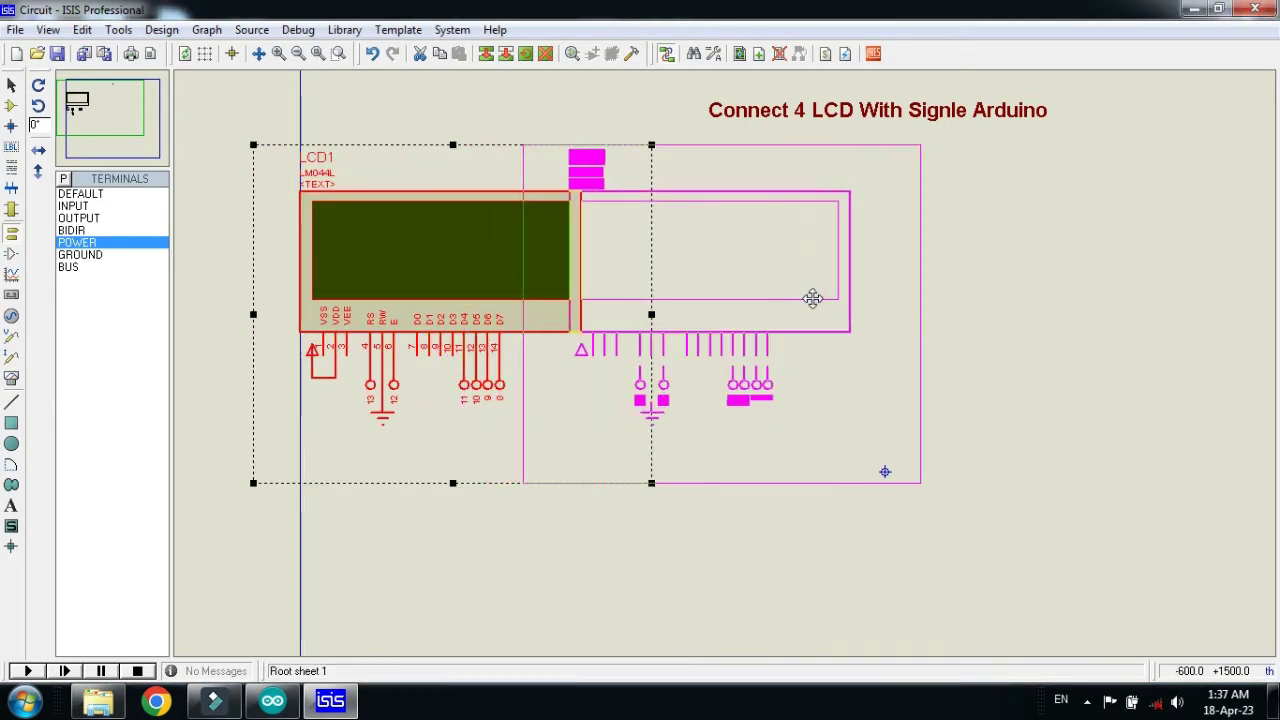
pyautogui.click(843, 297)
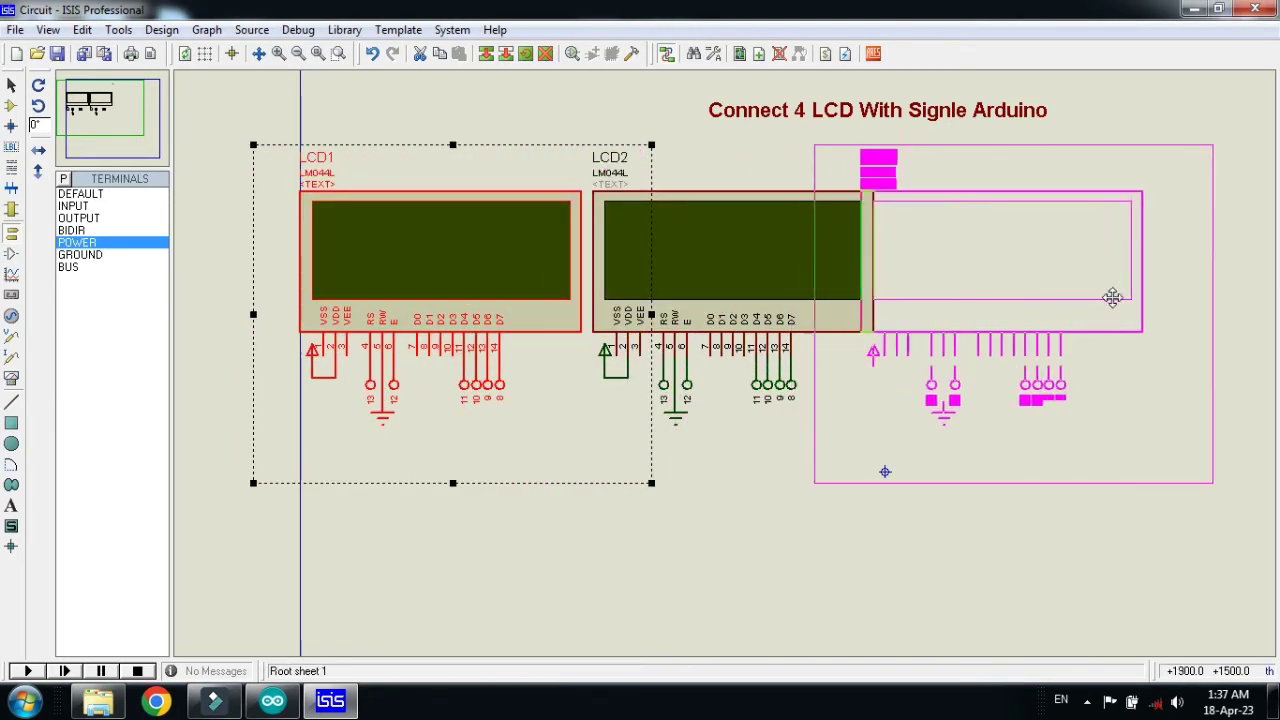
pyautogui.click(1133, 296)
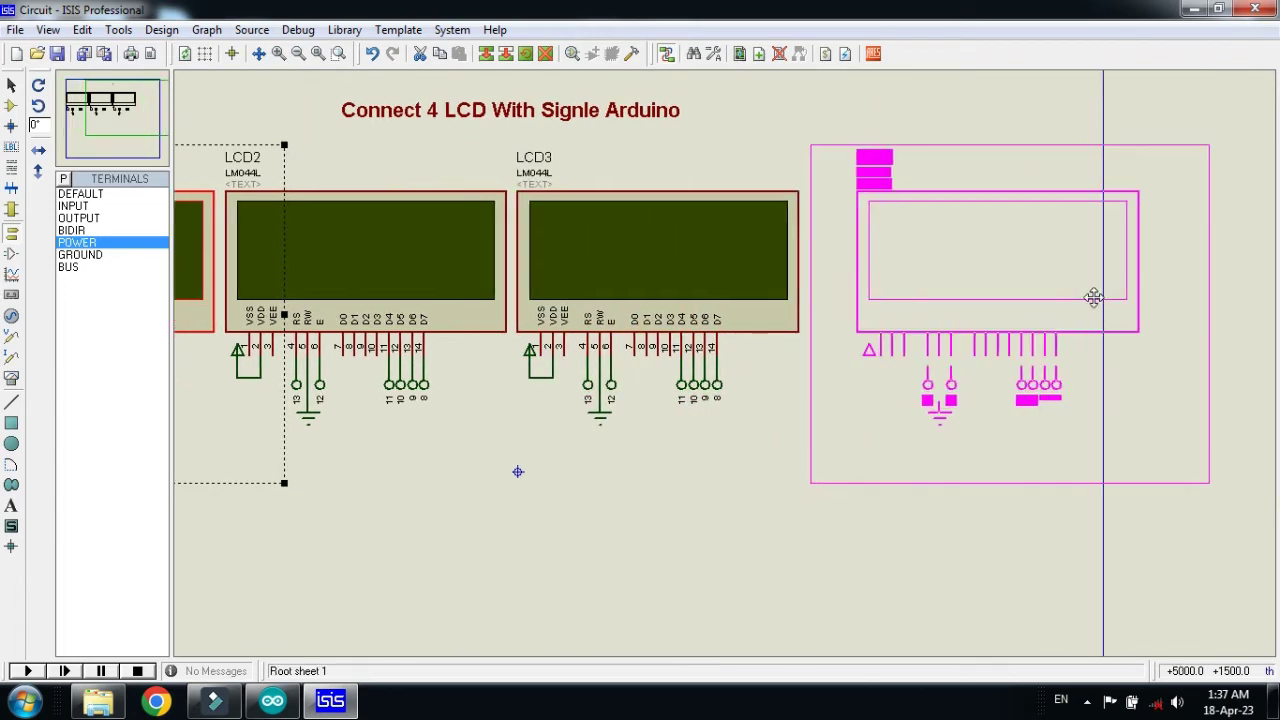
pyautogui.click(1056, 297)
pyautogui.rightClick(856, 487)
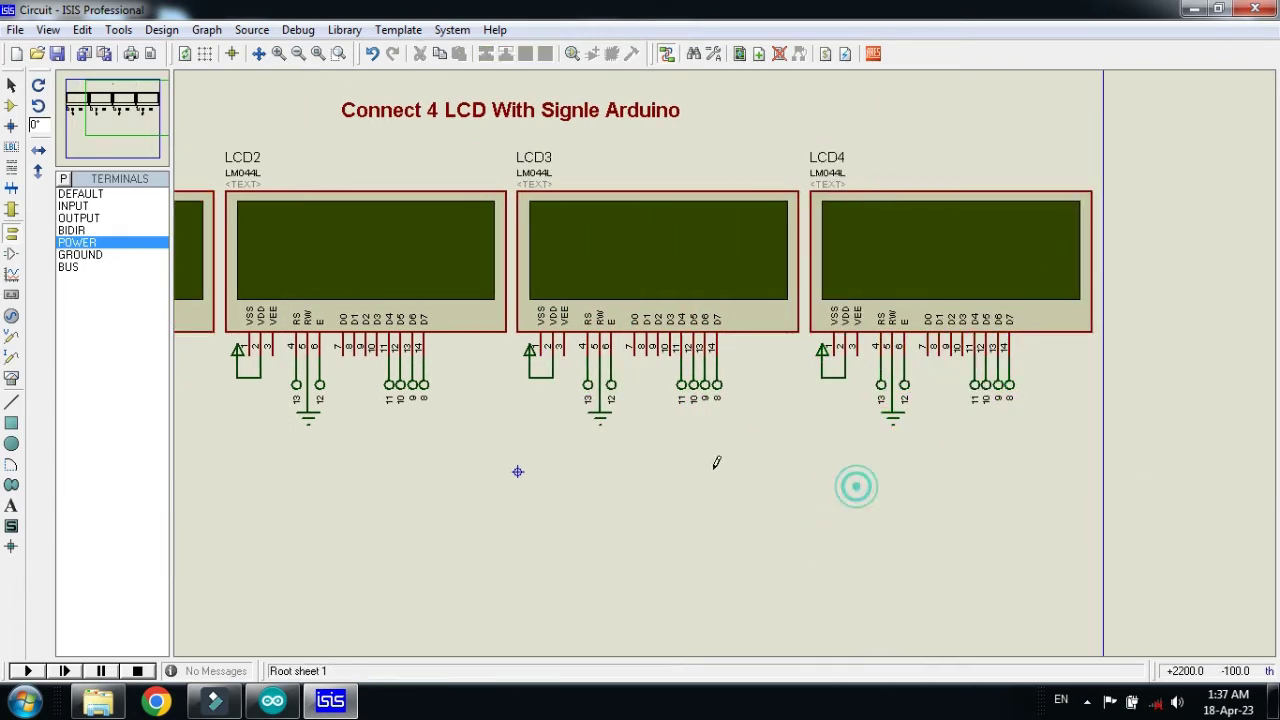
# Relabel LCD2's E terminal from 12 to 7.
pyautogui.scroll(-2, 330, 415)
pyautogui.scroll(5, 443, 380)
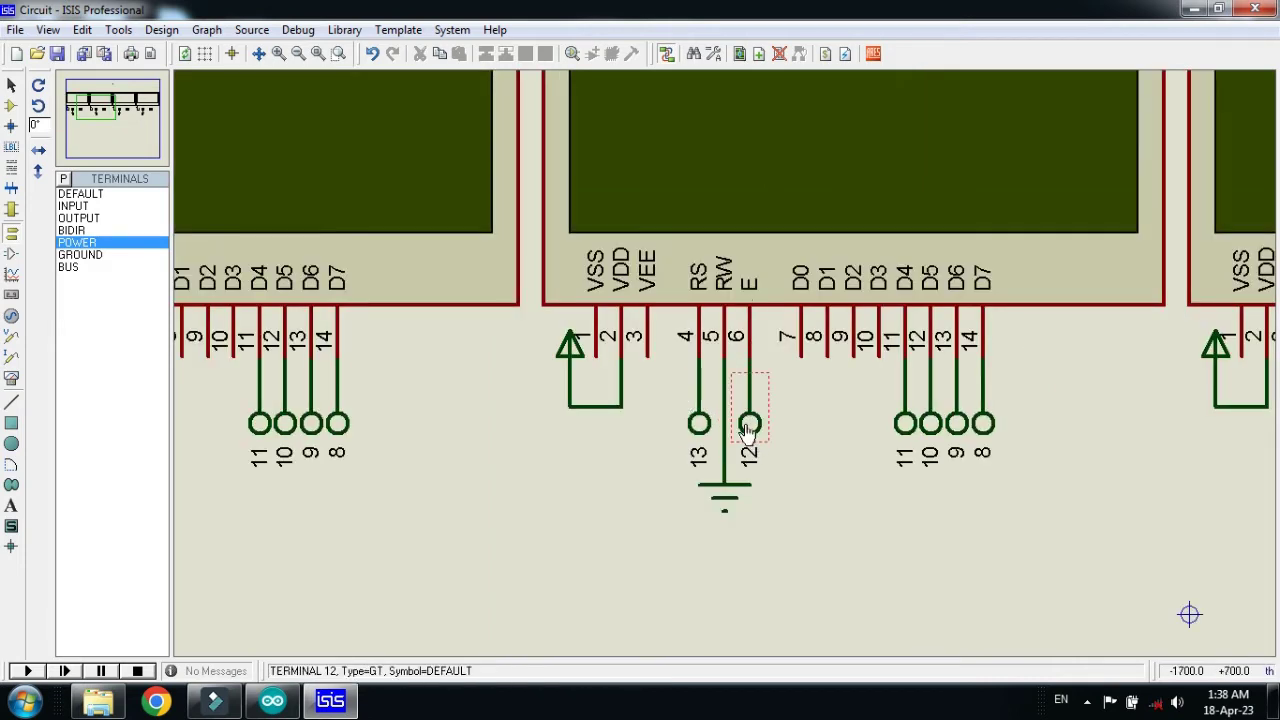
pyautogui.rightClick(748, 430)
pyautogui.click(790, 137)
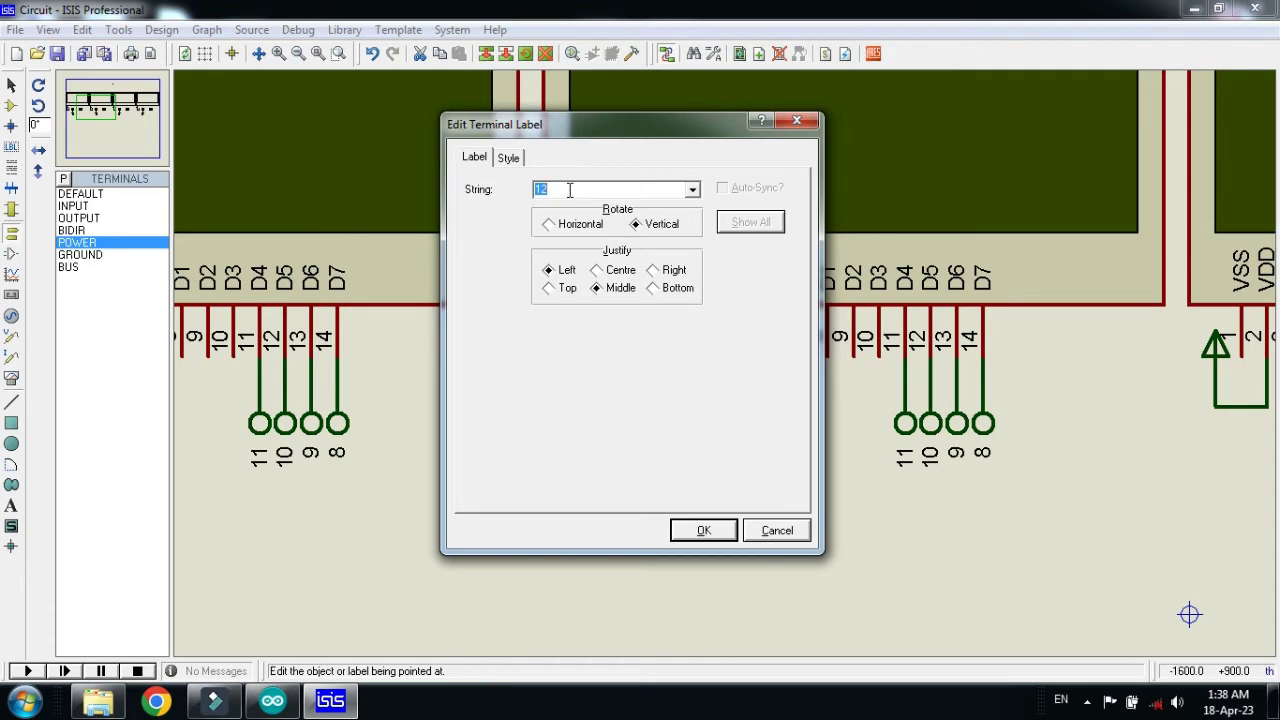
pyautogui.write('7')
pyautogui.press('Return')
# Relabel LCD3's and LCD4's E terminals as 6 and 5.
pyautogui.scroll(-1, 1096, 381)
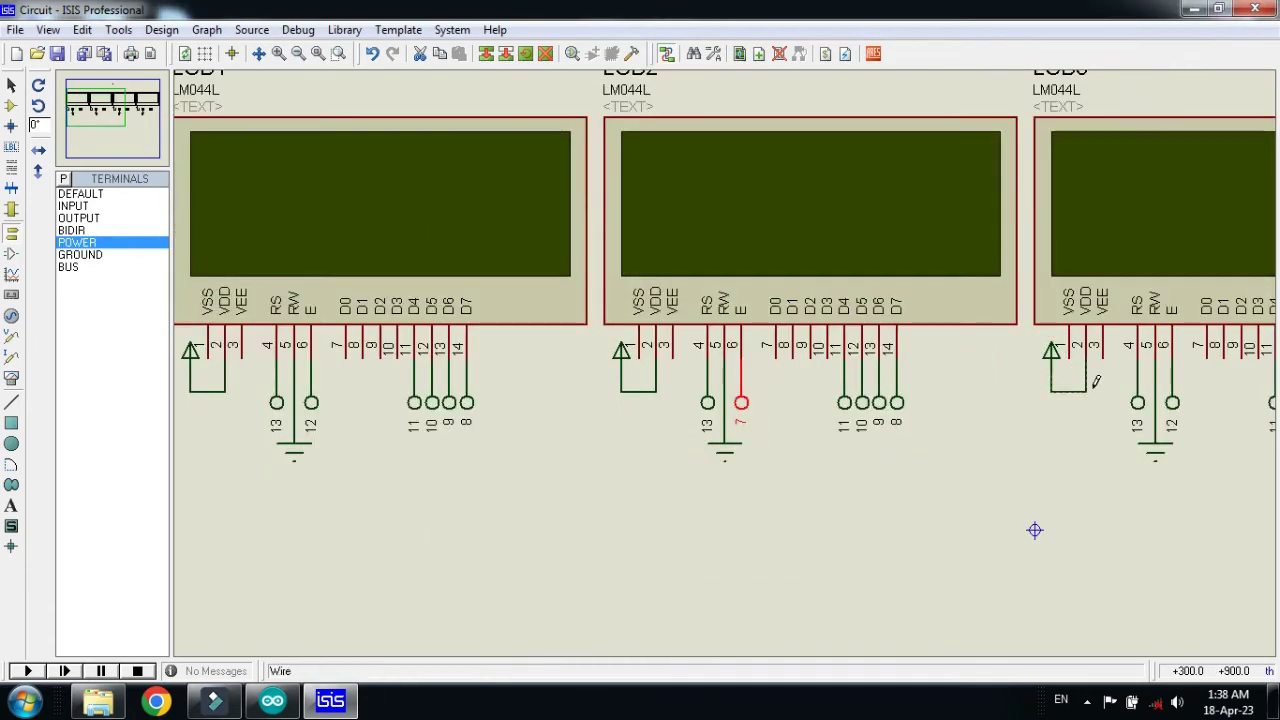
pyautogui.doubleClick(1172, 405)
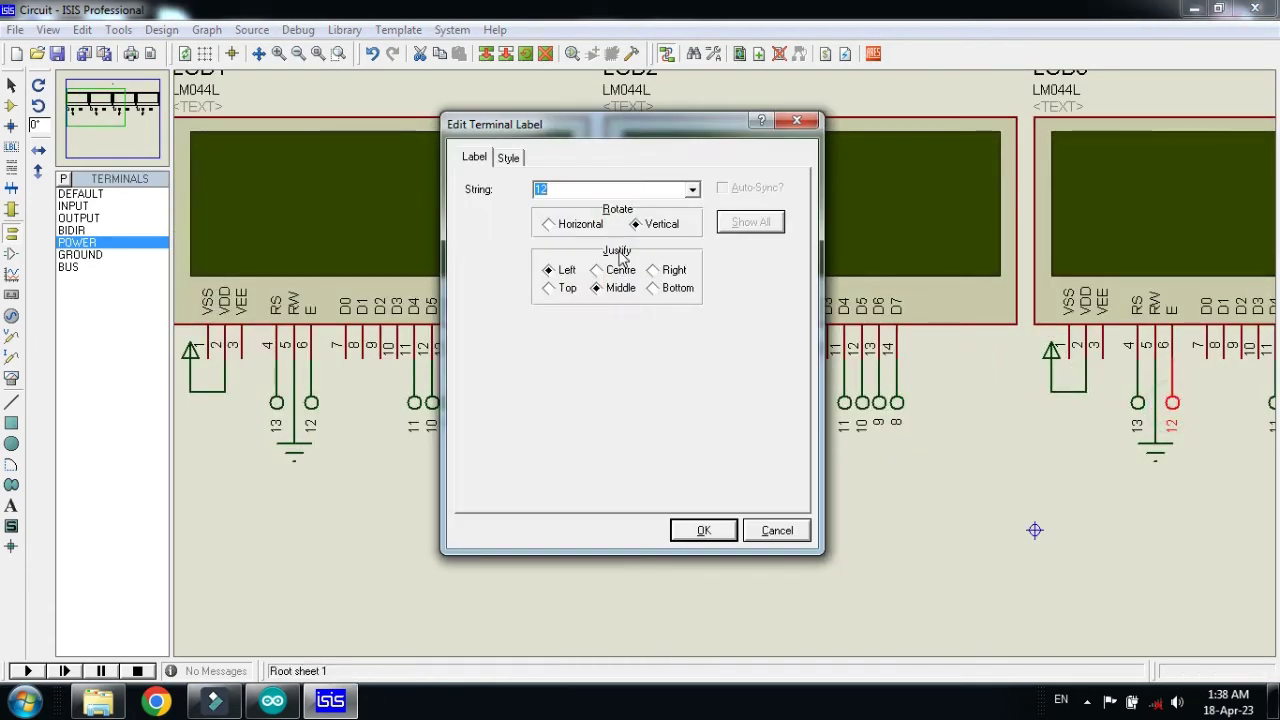
pyautogui.write('6')
pyautogui.press('Return')
pyautogui.scroll(-1, 640, 280)
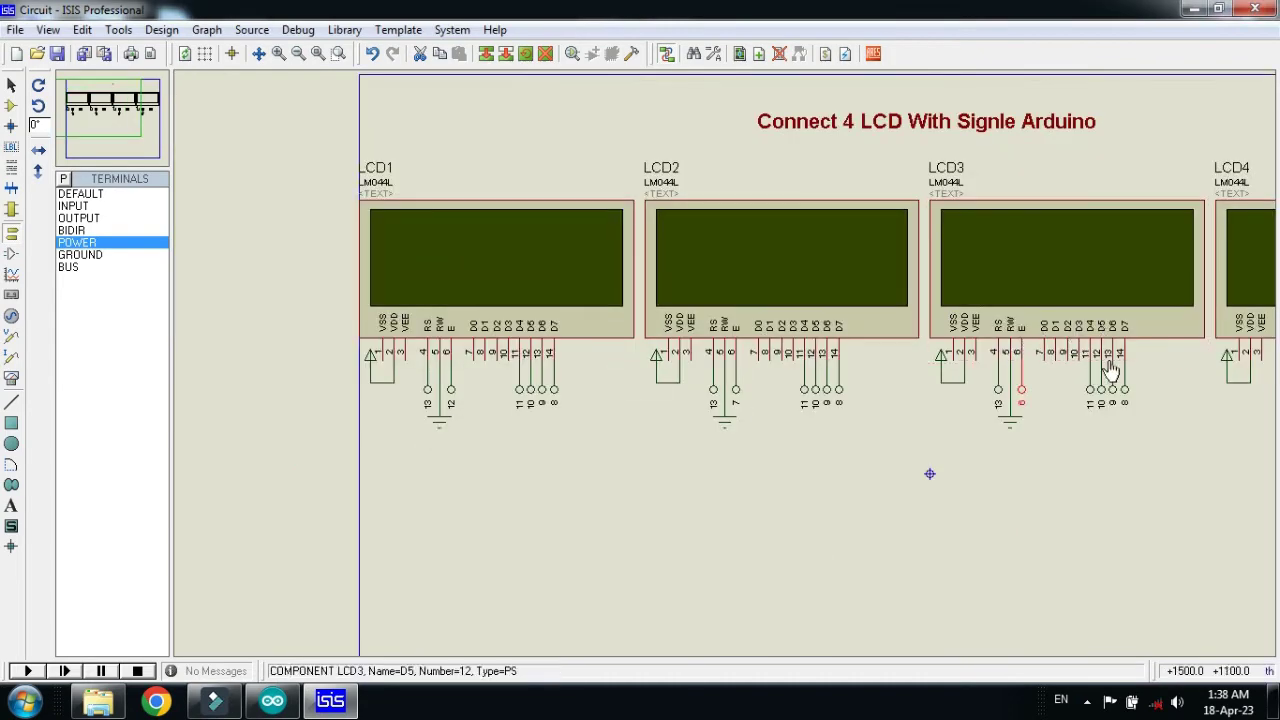
pyautogui.scroll(1, 1108, 366)
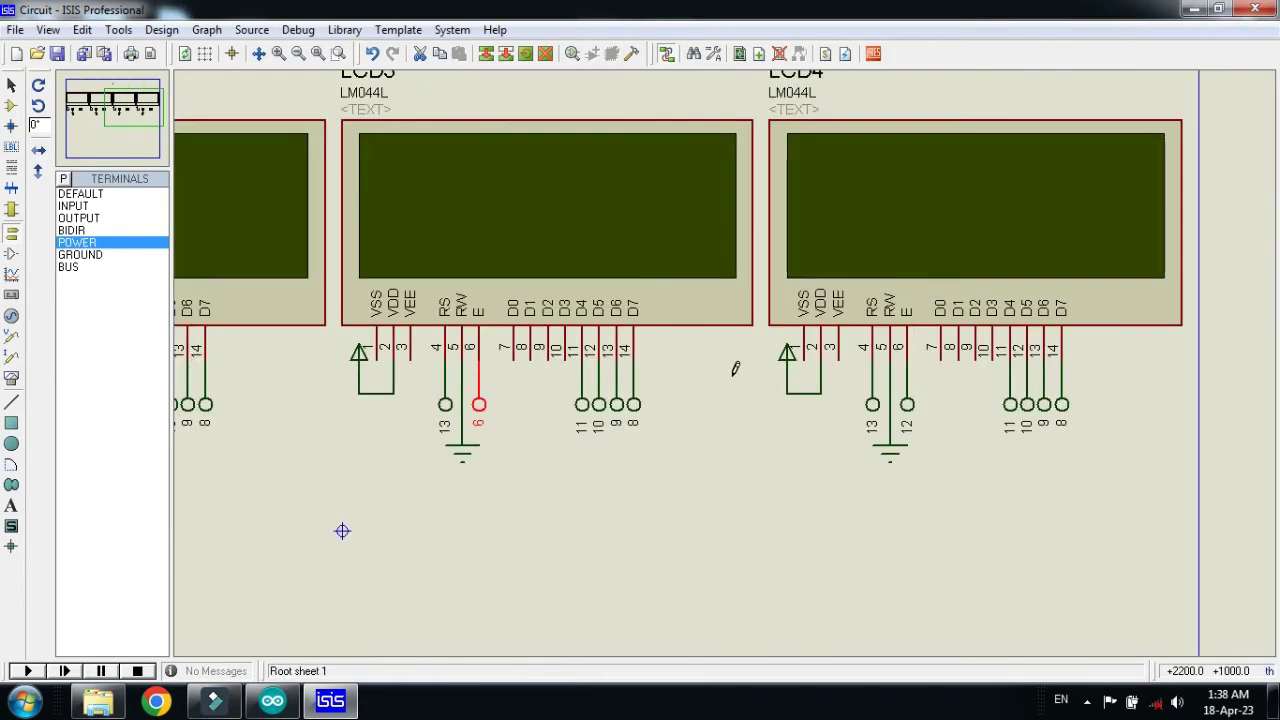
pyautogui.doubleClick(907, 404)
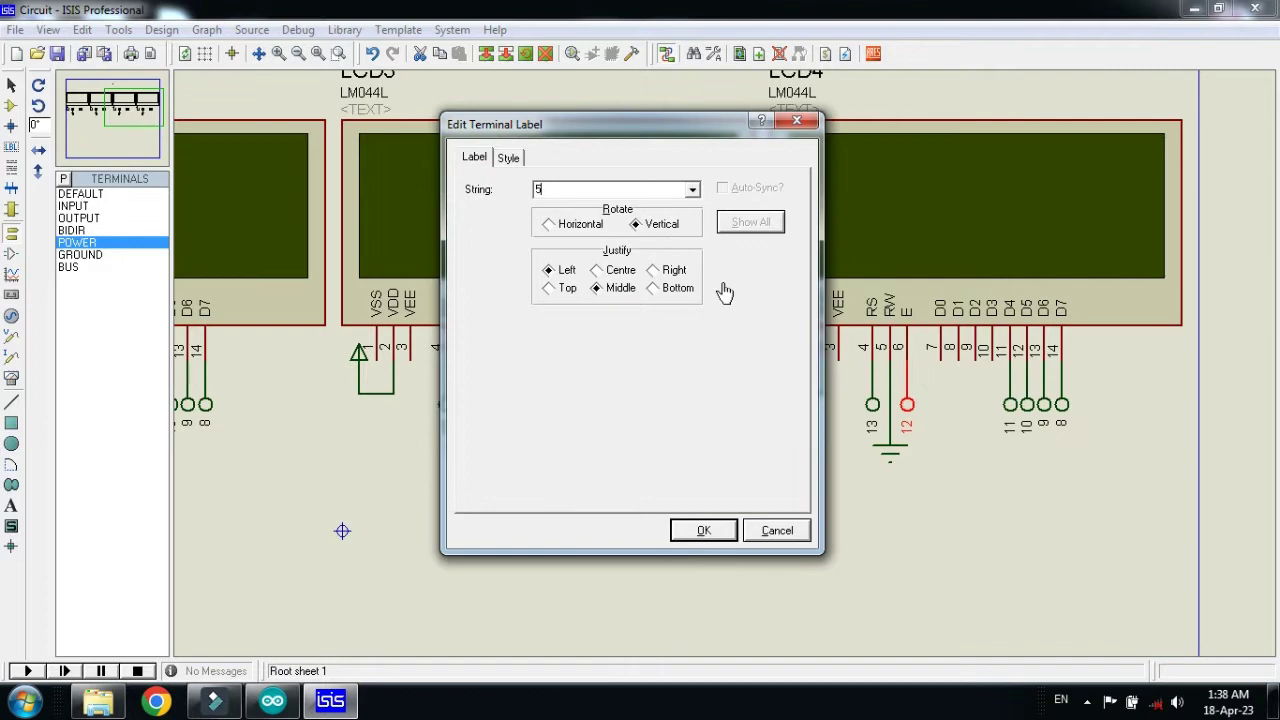
pyautogui.press('Return')
pyautogui.scroll(-3, 725, 290)
# Place the SIMULINO UNO from the devices list below the four LCDs as SIM1.
pyautogui.scroll(1, 307, 231)
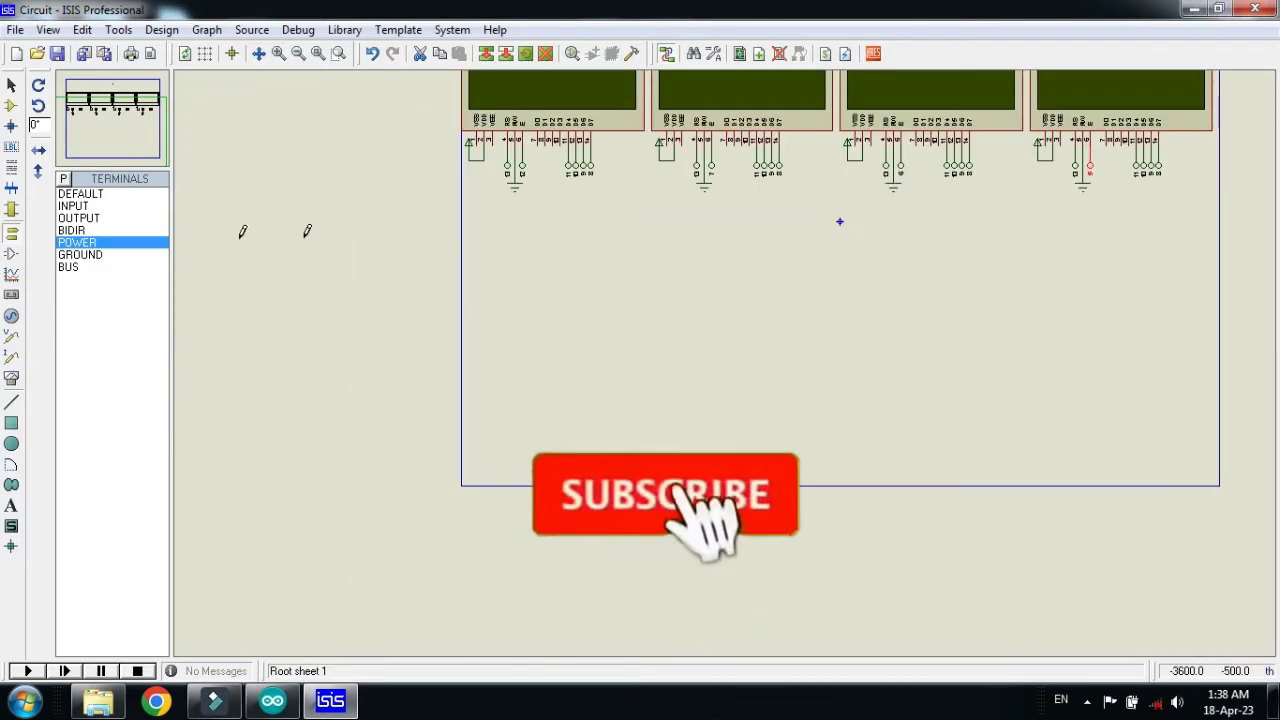
pyautogui.click(11, 105)
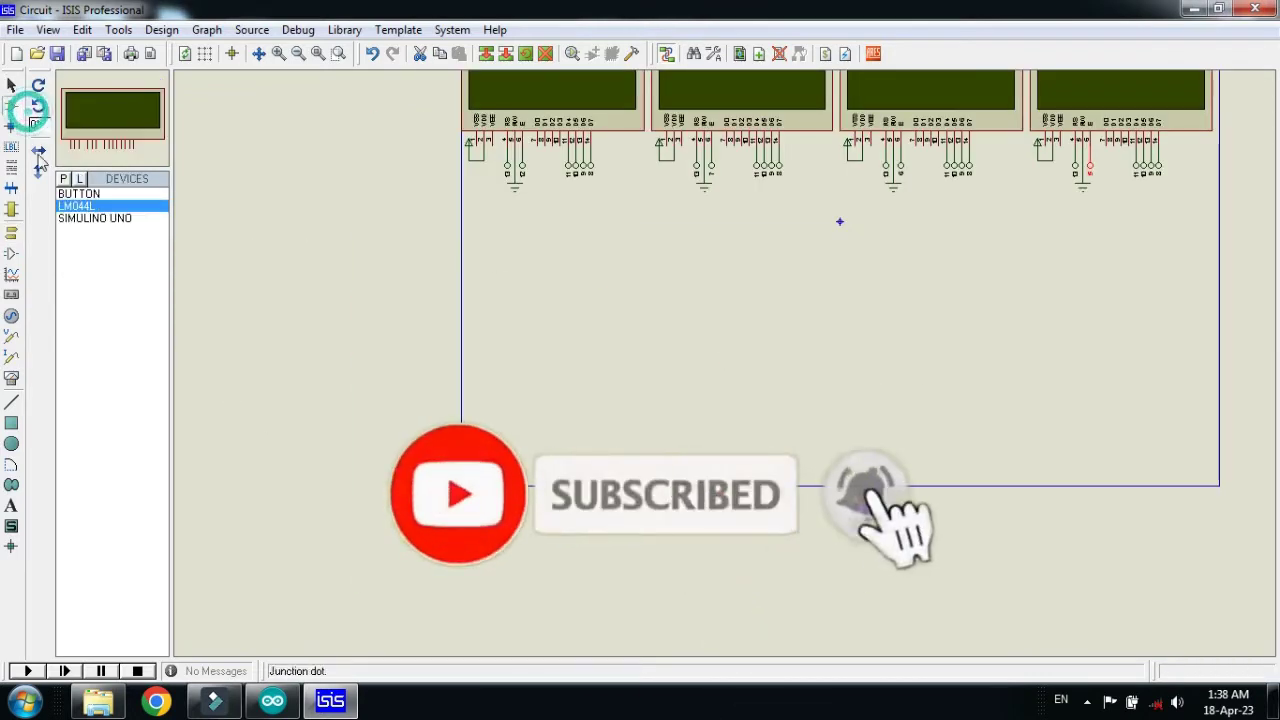
pyautogui.click(72, 216)
pyautogui.click(831, 351)
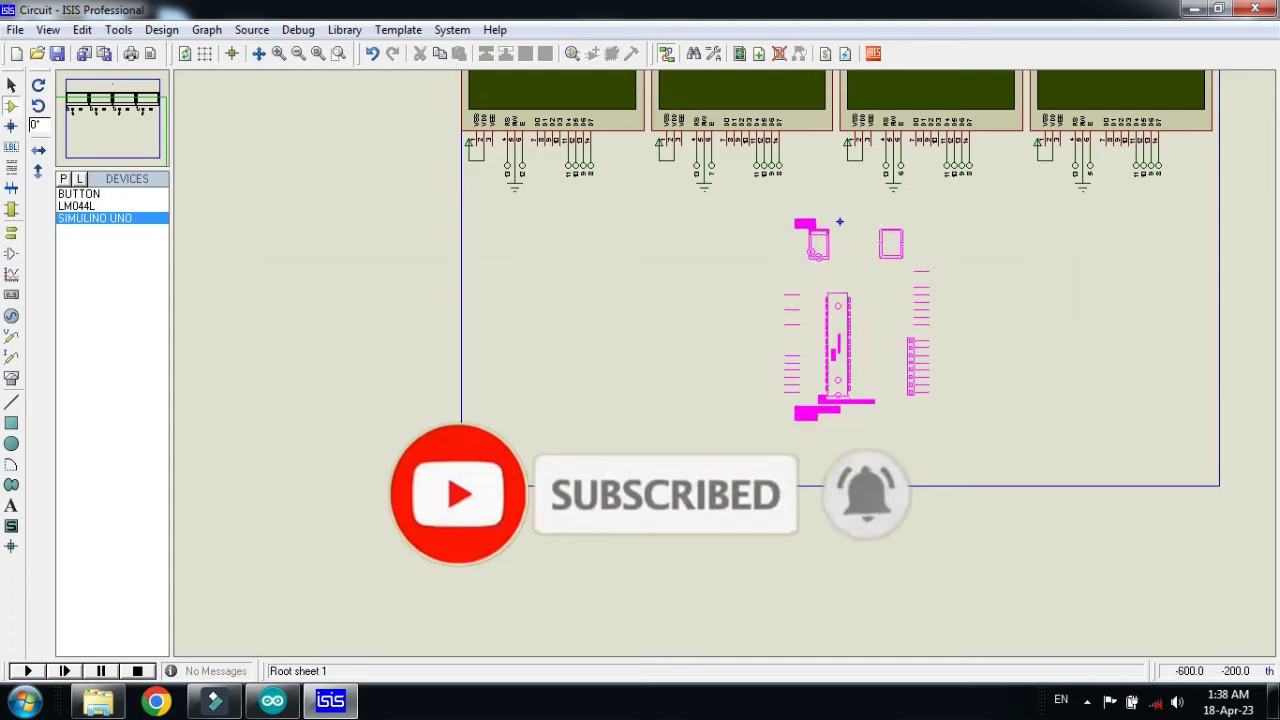
pyautogui.click(783, 234)
pyautogui.scroll(2, 860, 462)
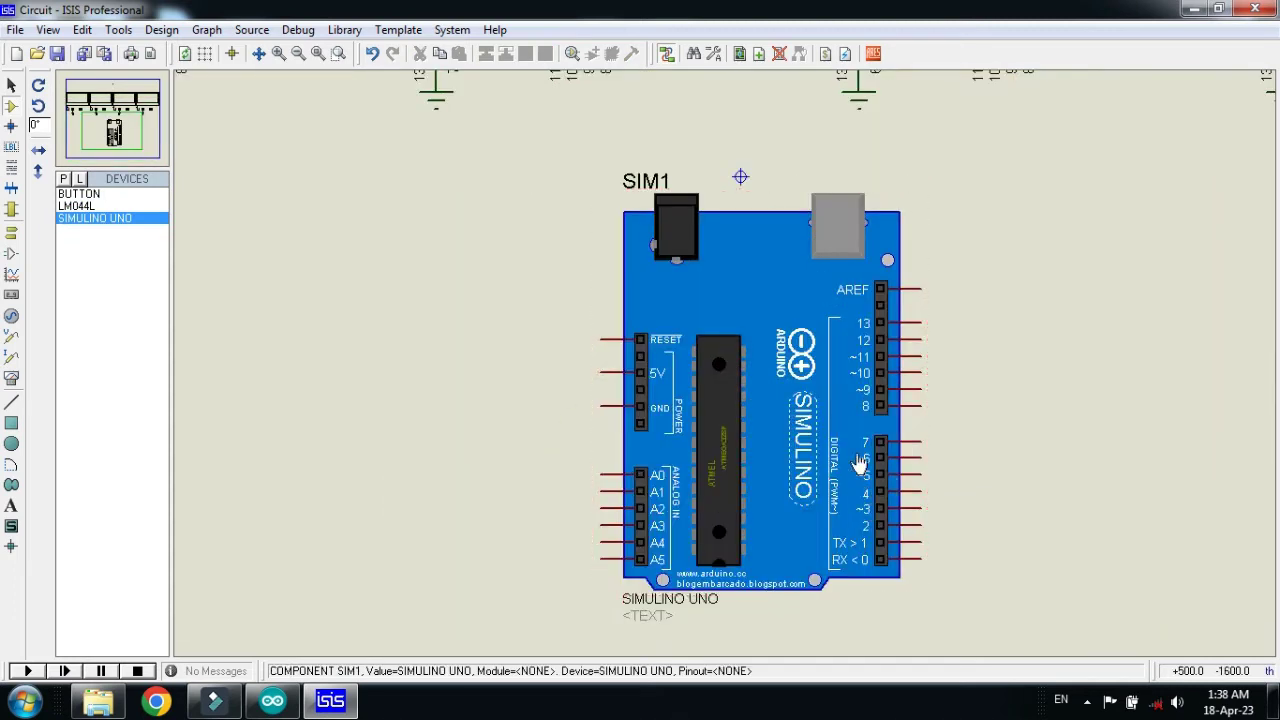
# Place a DEFAULT terminal, rotate it to point left, and wire it to pin 13.
pyautogui.click(14, 235)
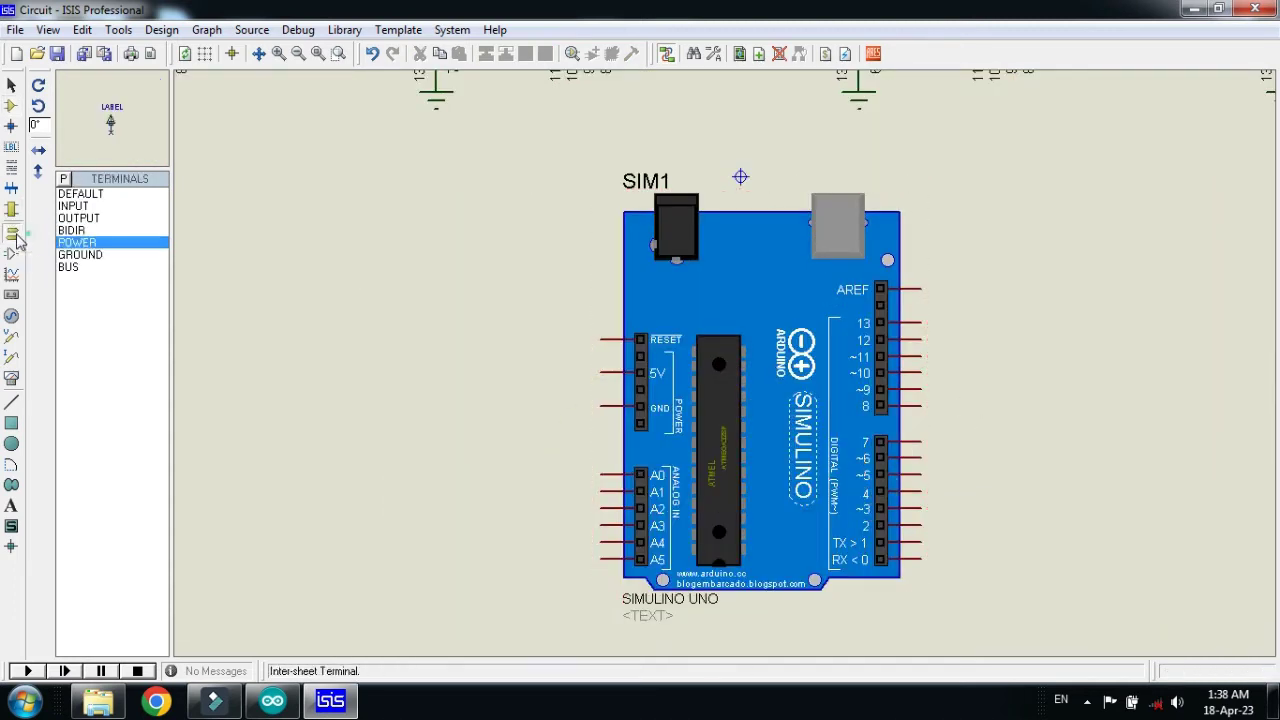
pyautogui.click(82, 195)
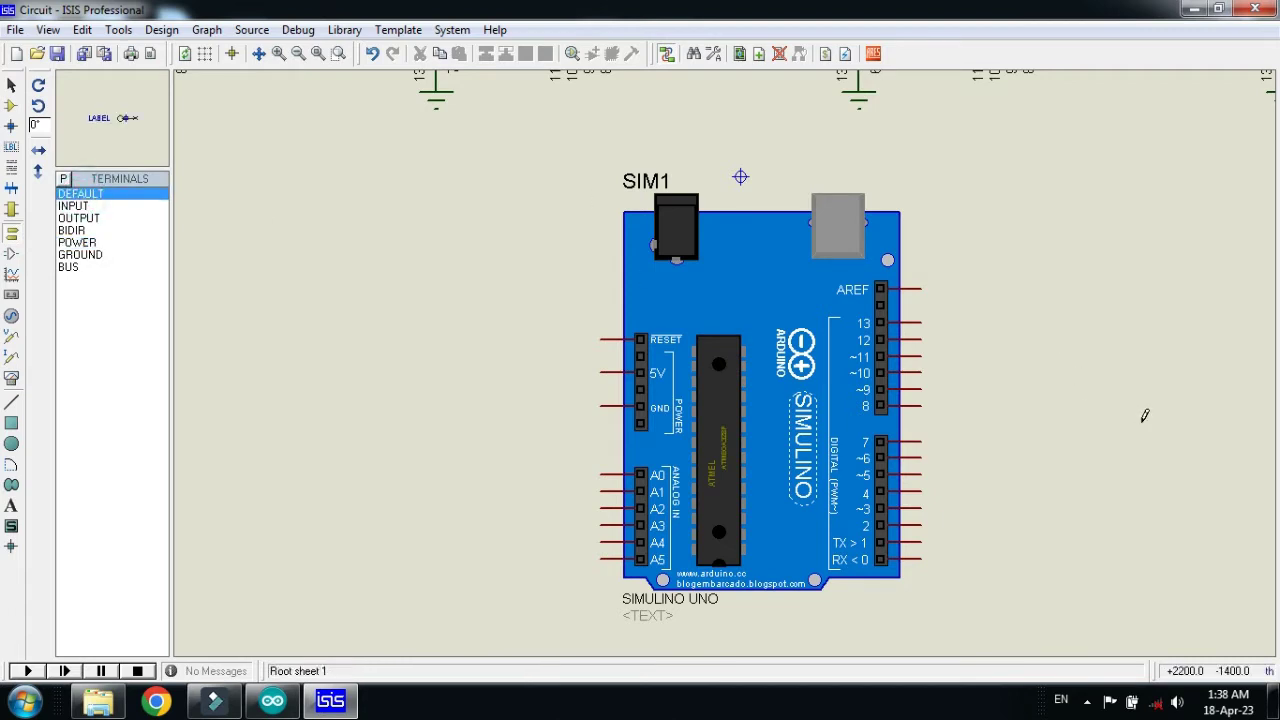
pyautogui.click(1001, 410)
pyautogui.scroll(2, 1001, 410)
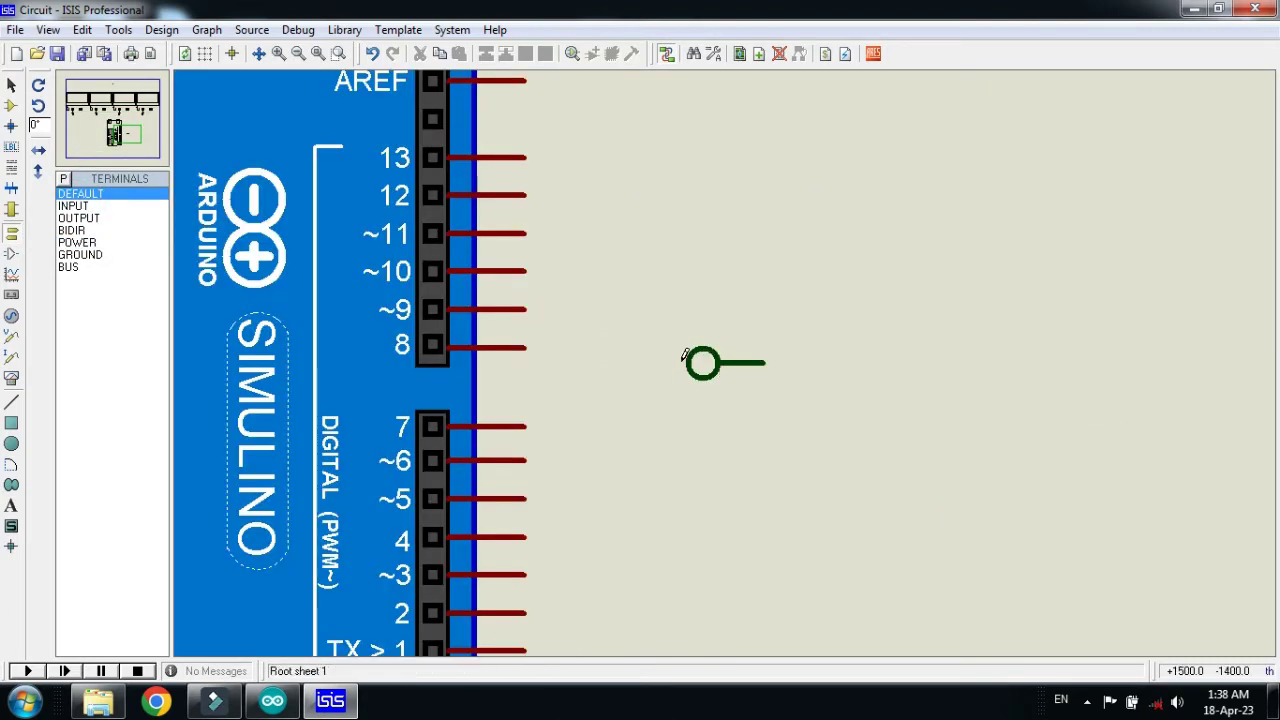
pyautogui.rightClick(684, 356)
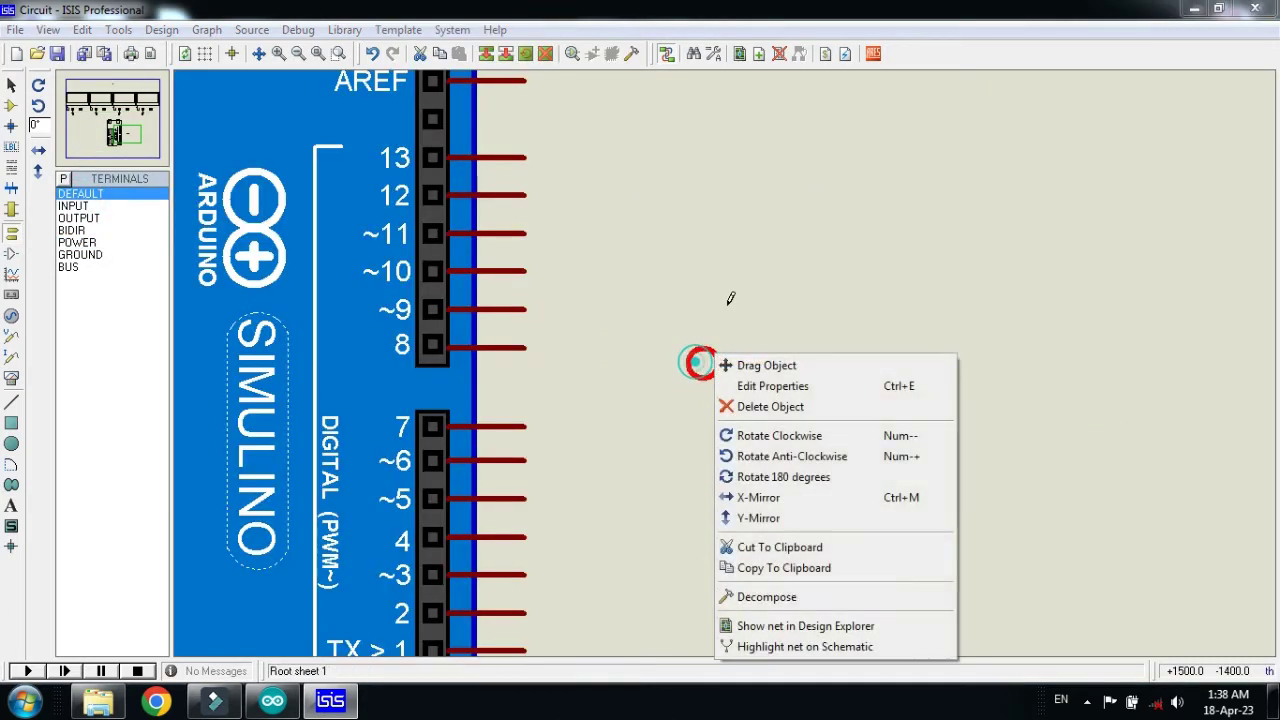
pyautogui.click(748, 457)
pyautogui.rightClick(718, 370)
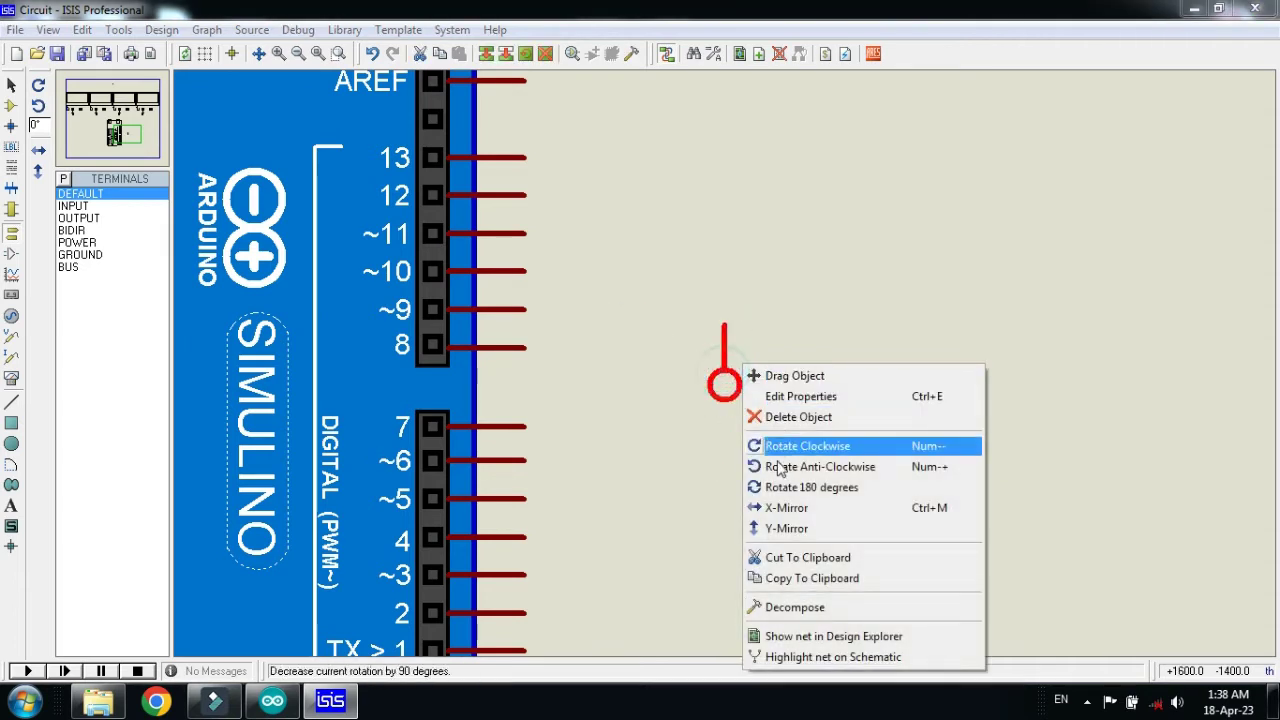
pyautogui.click(780, 467)
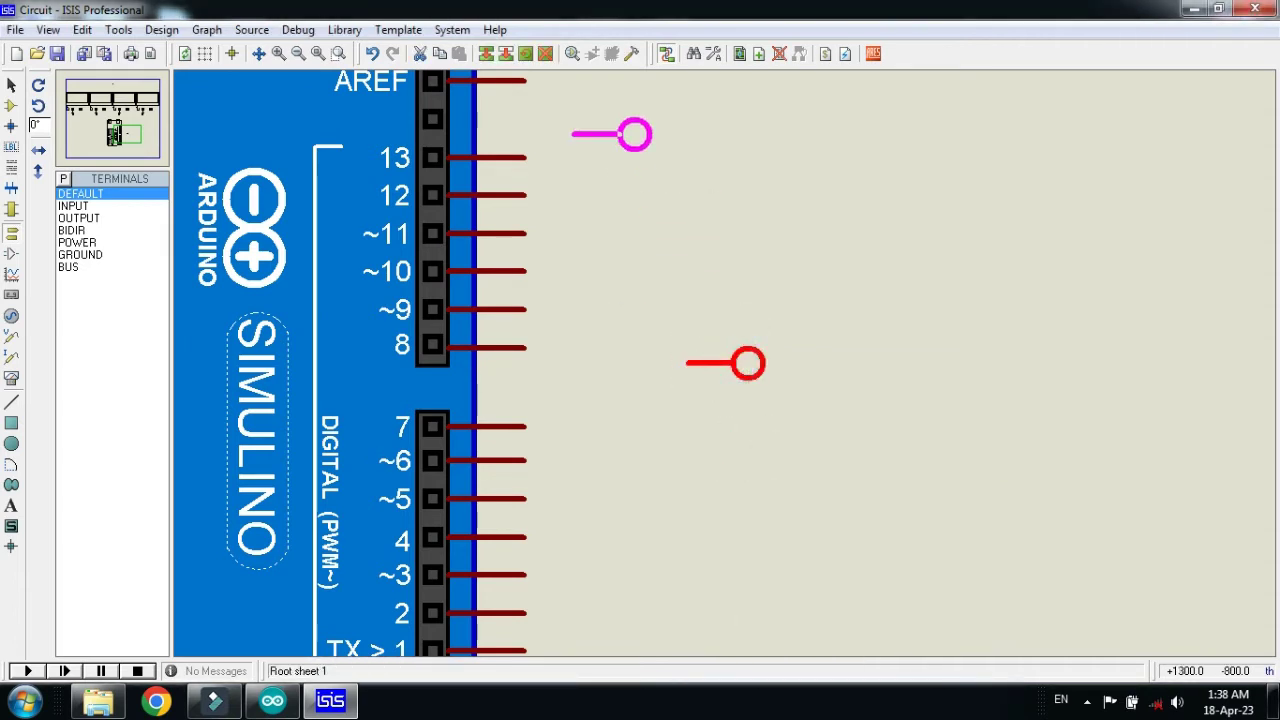
pyautogui.click(604, 162)
pyautogui.click(588, 213)
pyautogui.click(570, 134)
pyautogui.click(528, 157)
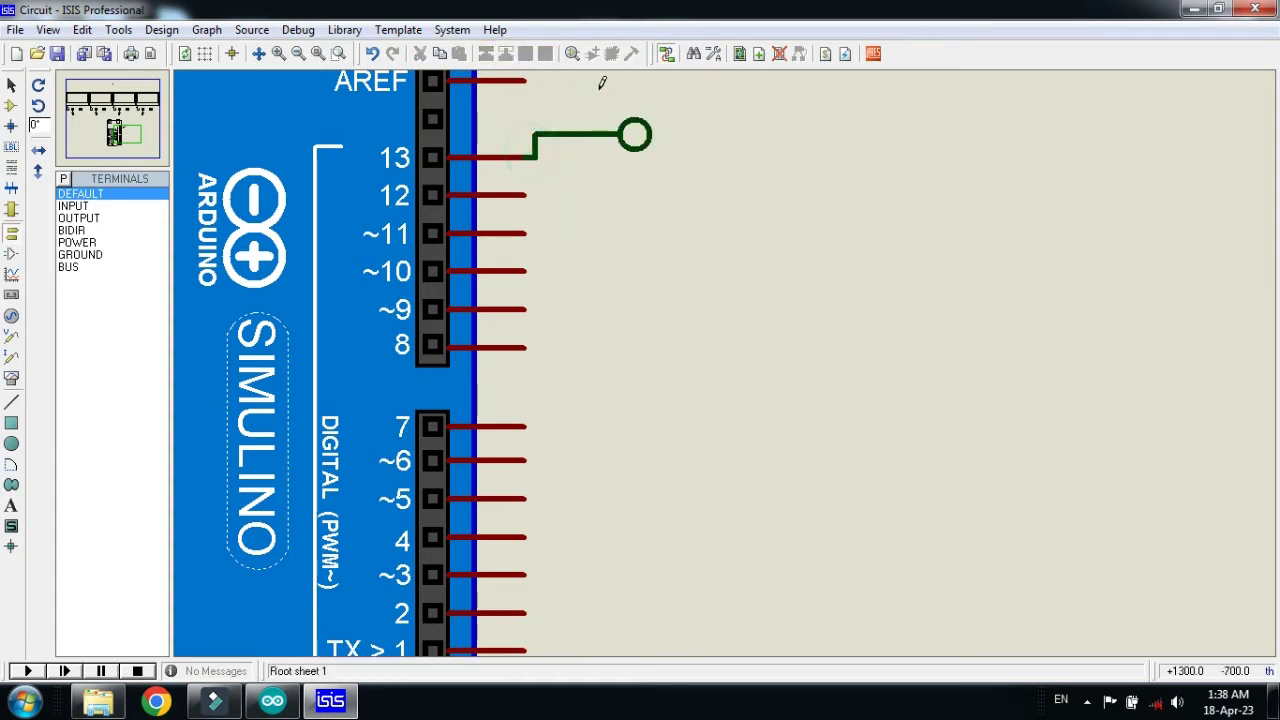
# Block-copy the pin 13 terminal and wire eight times down the digital-pin column.
pyautogui.moveTo(725, 173); pyautogui.dragTo(535, 97)
pyautogui.rightClick(620, 120)
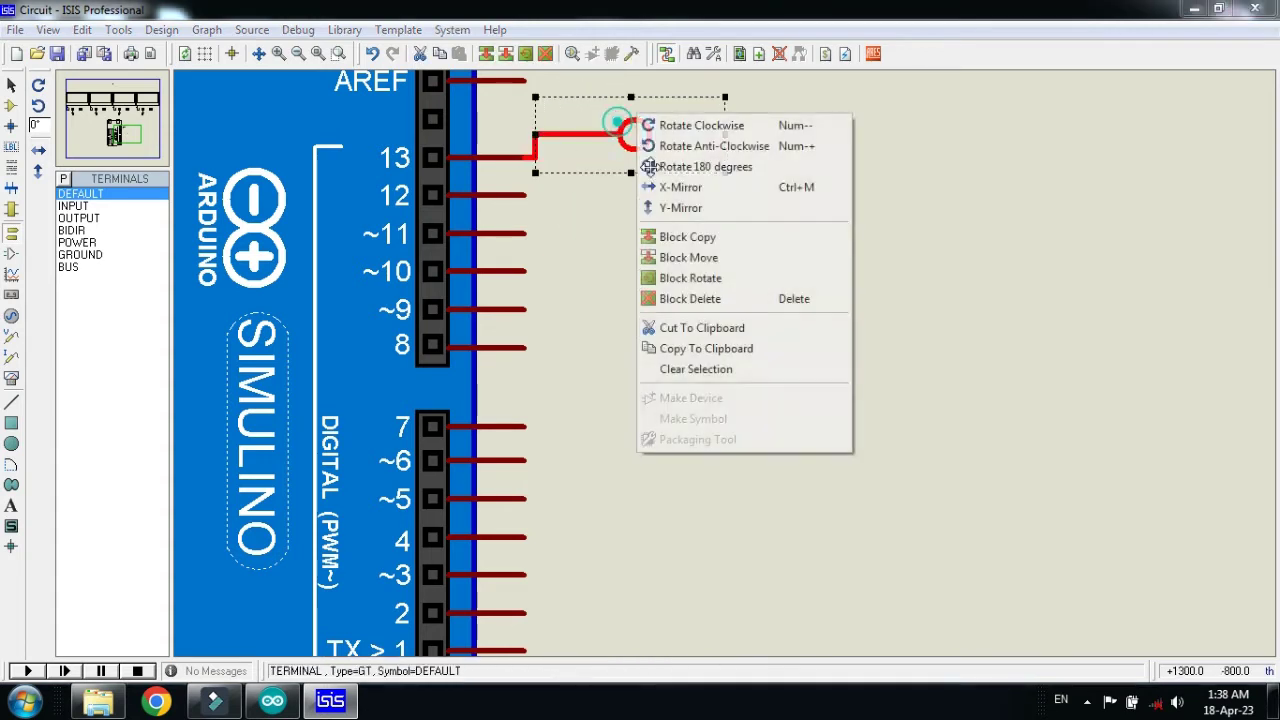
pyautogui.click(688, 237)
pyautogui.click(650, 173)
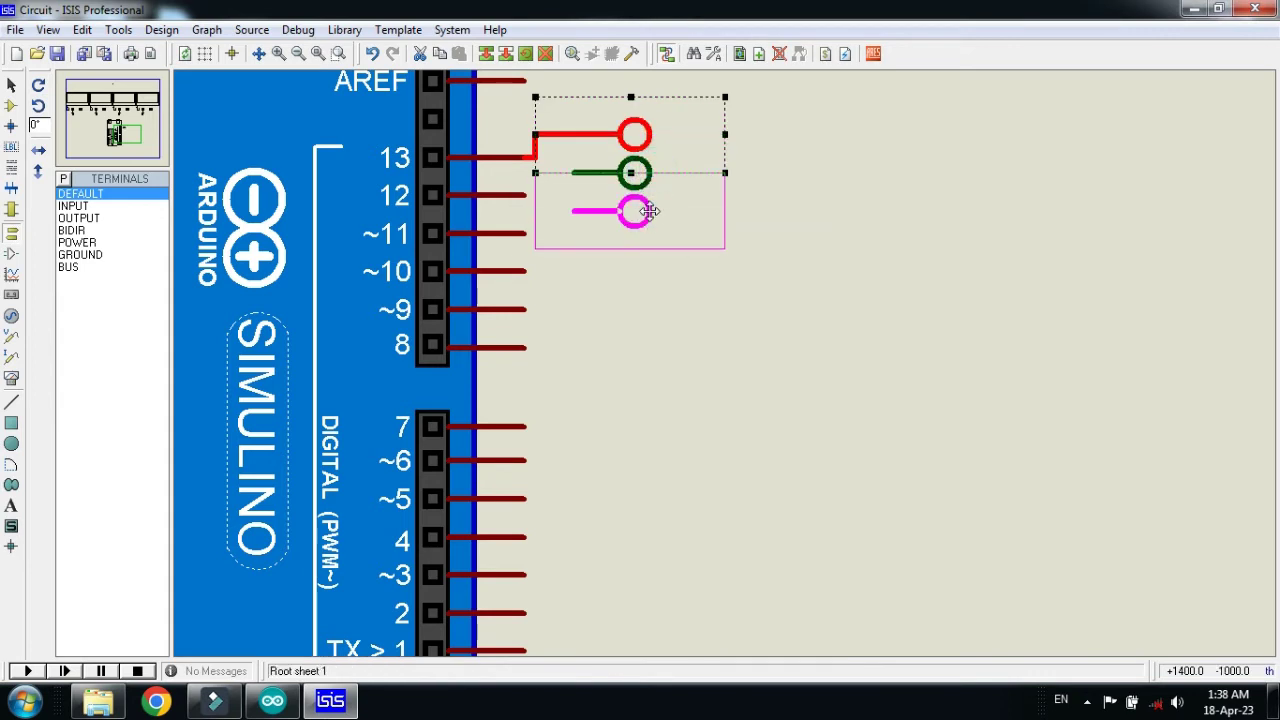
pyautogui.click(650, 211)
pyautogui.click(647, 250)
pyautogui.click(647, 288)
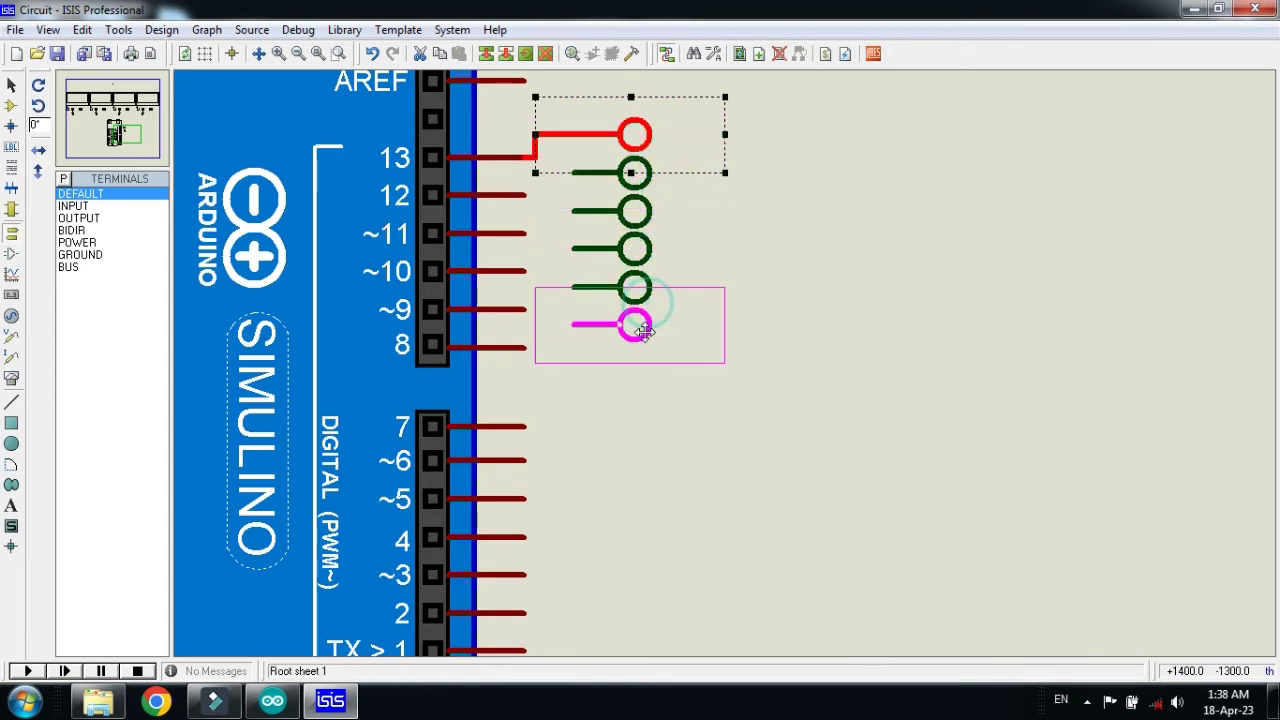
pyautogui.click(643, 330)
pyautogui.click(645, 405)
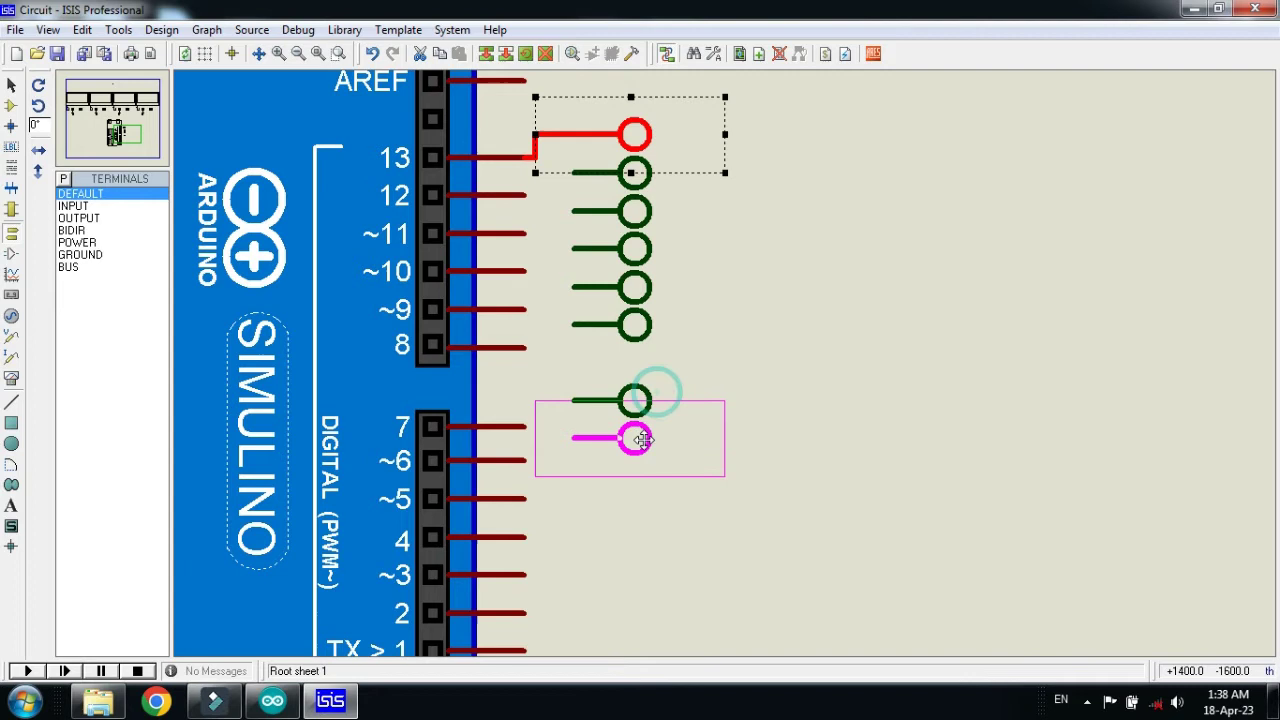
pyautogui.click(641, 440)
pyautogui.click(649, 477)
pyautogui.rightClick(707, 492)
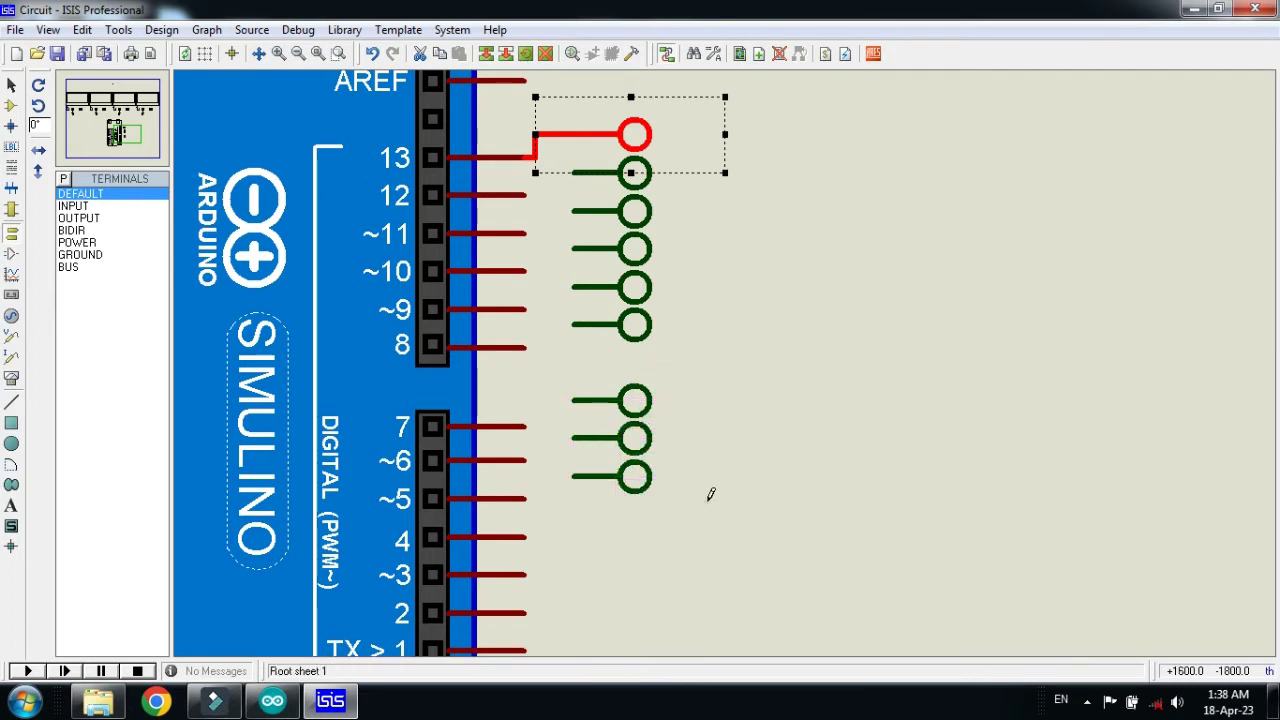
# Wire Simulino pins 12, 11, 10 and 9 each to its own terminal.
pyautogui.click(727, 424)
pyautogui.click(527, 195)
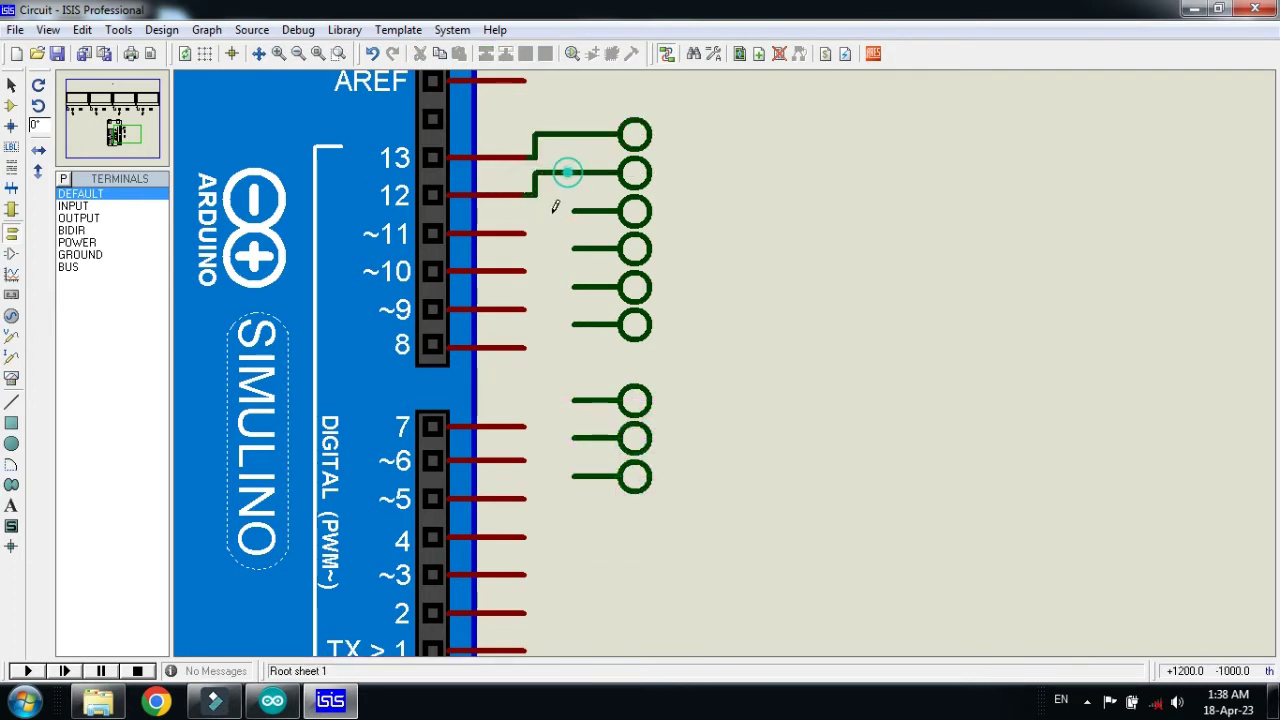
pyautogui.click(572, 173)
pyautogui.click(527, 233)
pyautogui.click(570, 248)
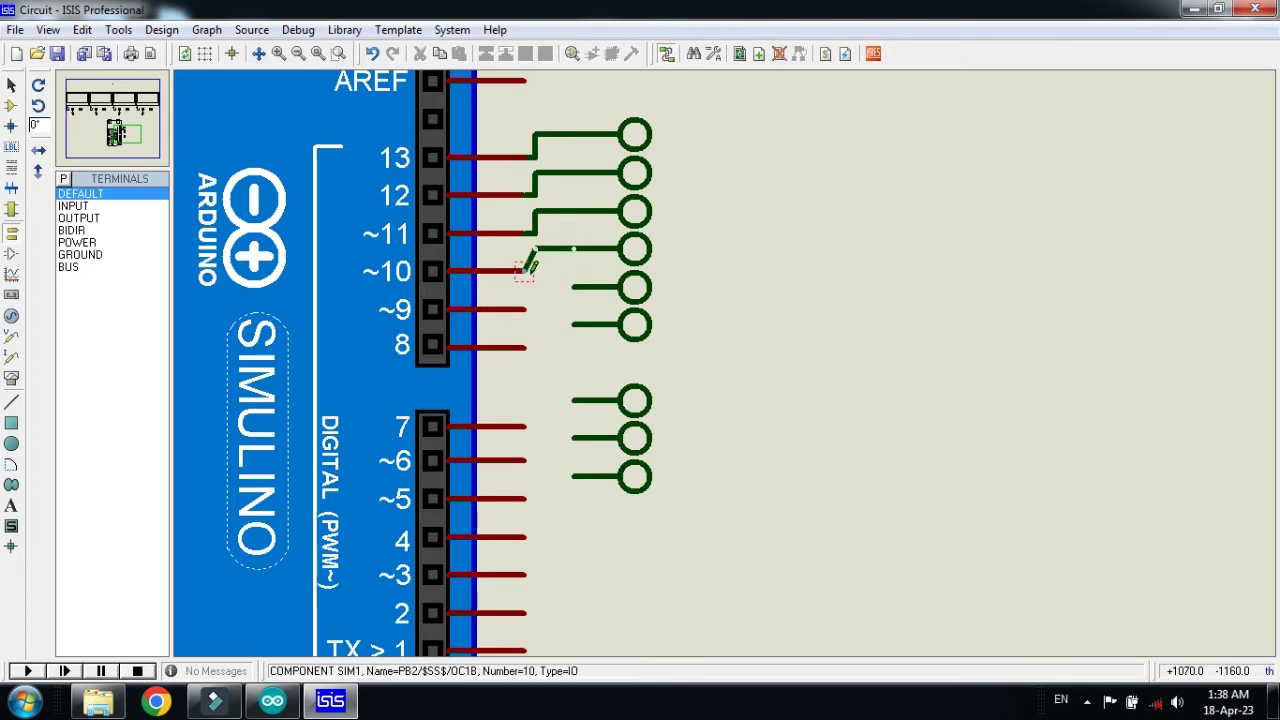
pyautogui.click(527, 270)
pyautogui.click(571, 249)
pyautogui.click(527, 309)
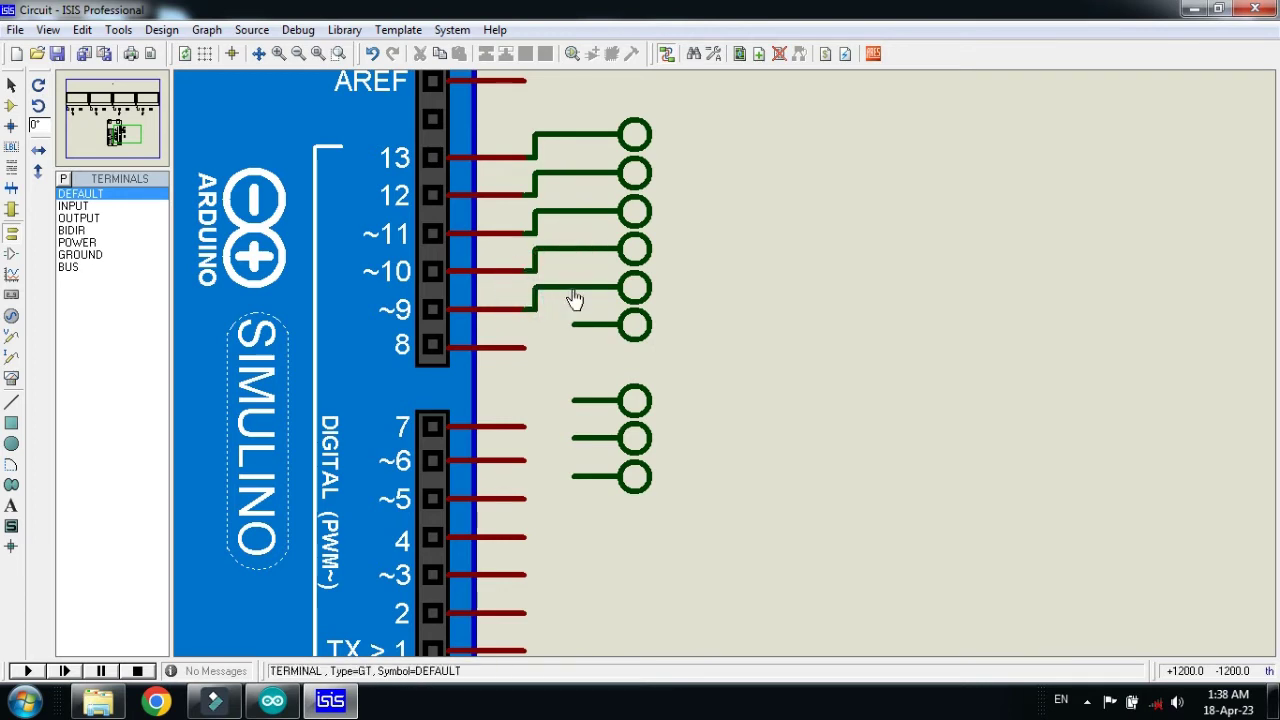
# Wire pins 8, 7, 6 and 5 to their matching terminals in the column.
pyautogui.click(571, 287)
pyautogui.click(528, 346)
pyautogui.click(571, 325)
pyautogui.click(528, 426)
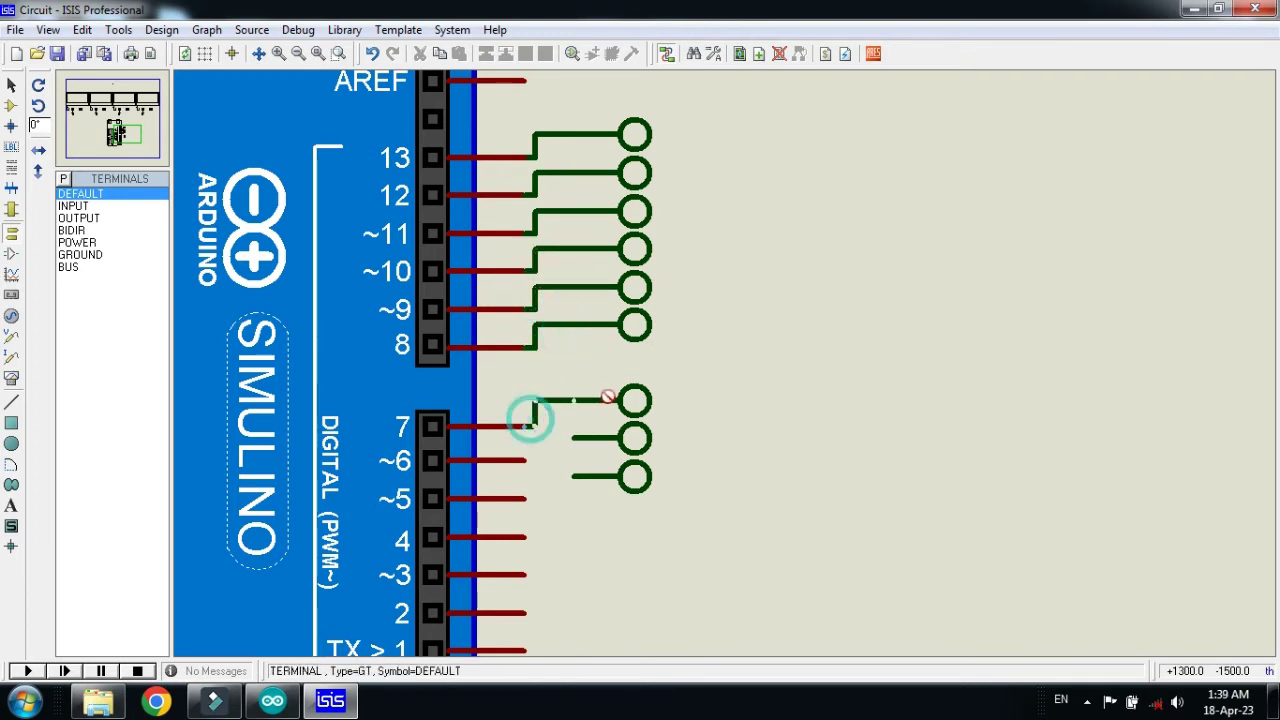
pyautogui.click(571, 401)
pyautogui.click(527, 460)
pyautogui.click(571, 438)
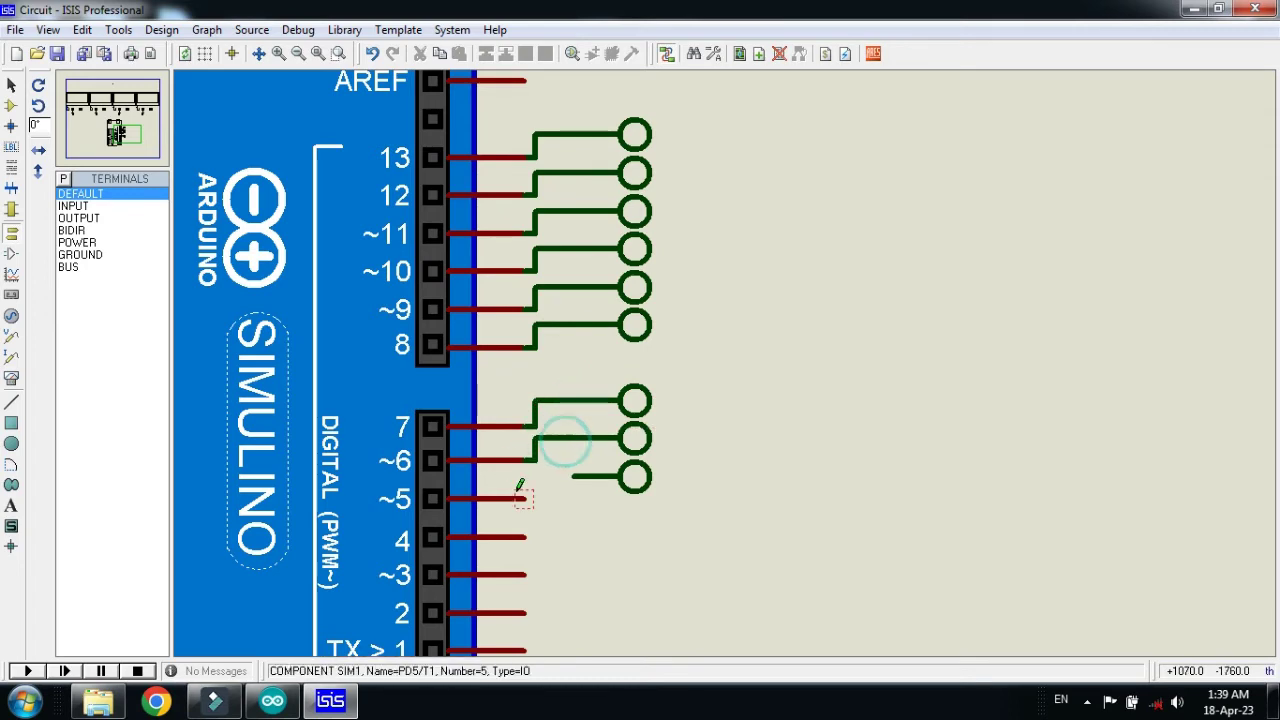
pyautogui.click(526, 497)
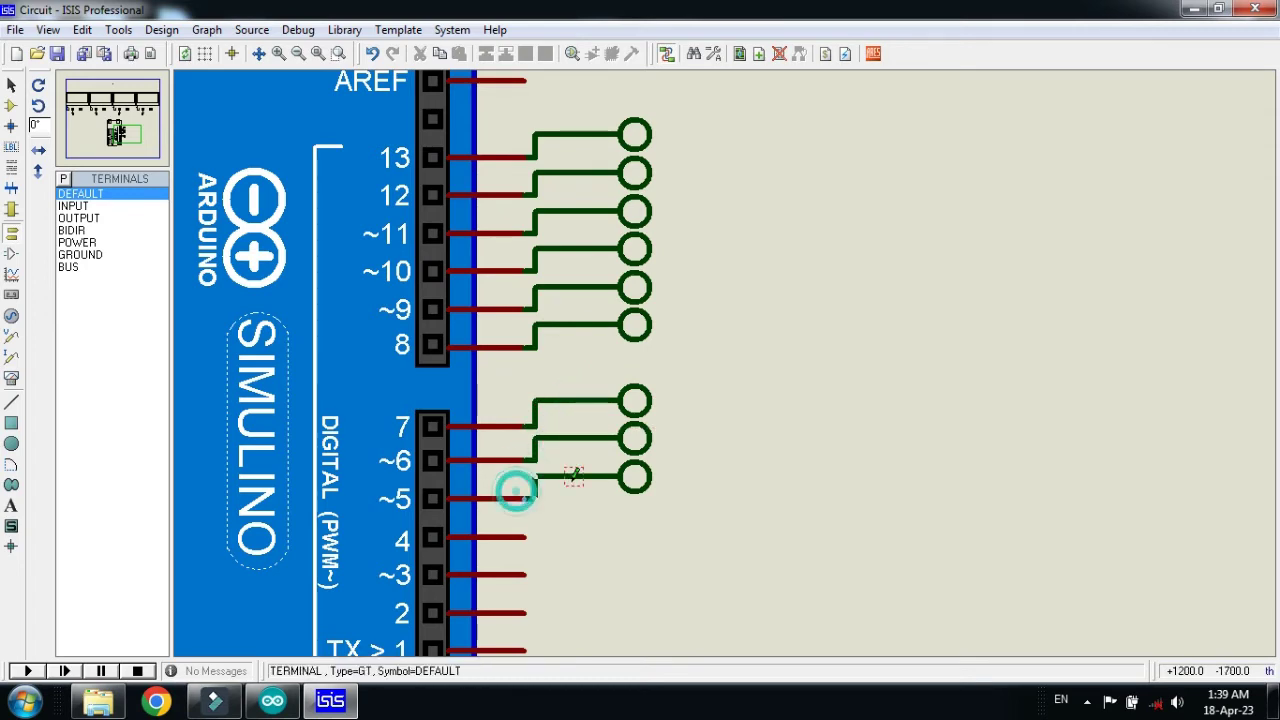
# Label the first five terminals 13, 12, 11, 10 and 9.
pyautogui.doubleClick(621, 145)
pyautogui.write('13')
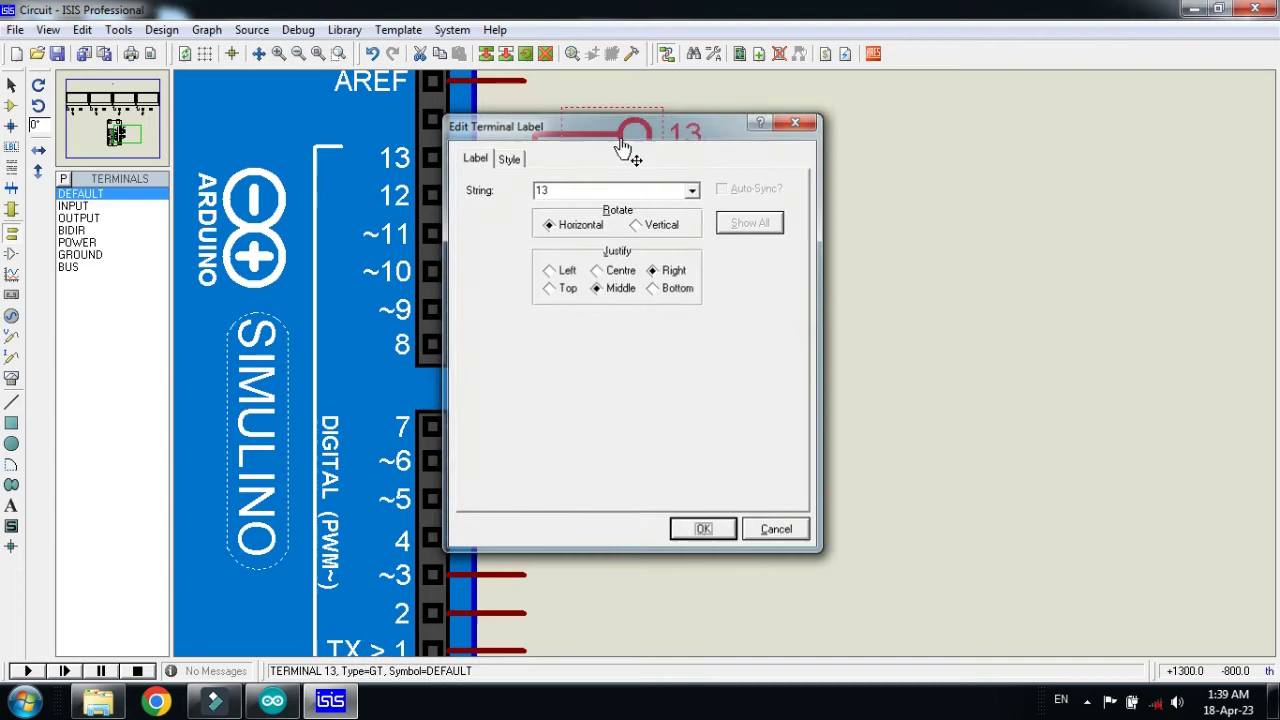
pyautogui.press('Return')
pyautogui.doubleClick(616, 176)
pyautogui.write('12')
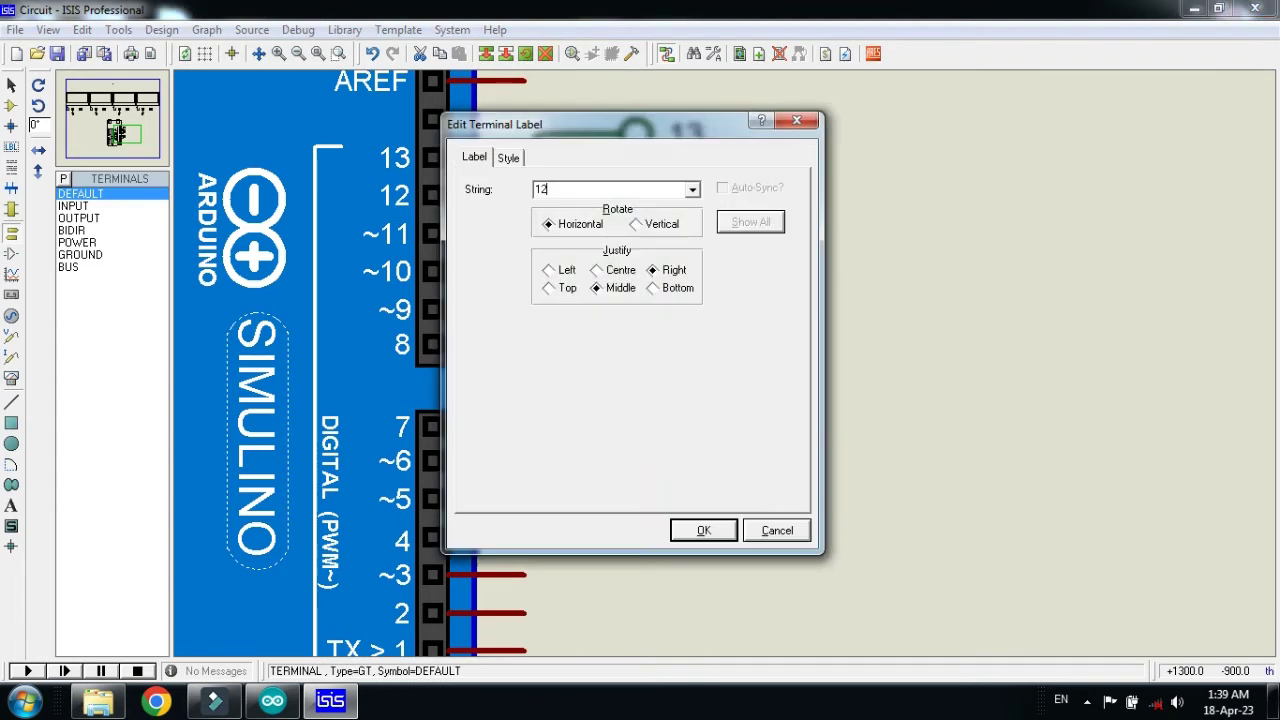
pyautogui.press('Return')
pyautogui.doubleClick(634, 213)
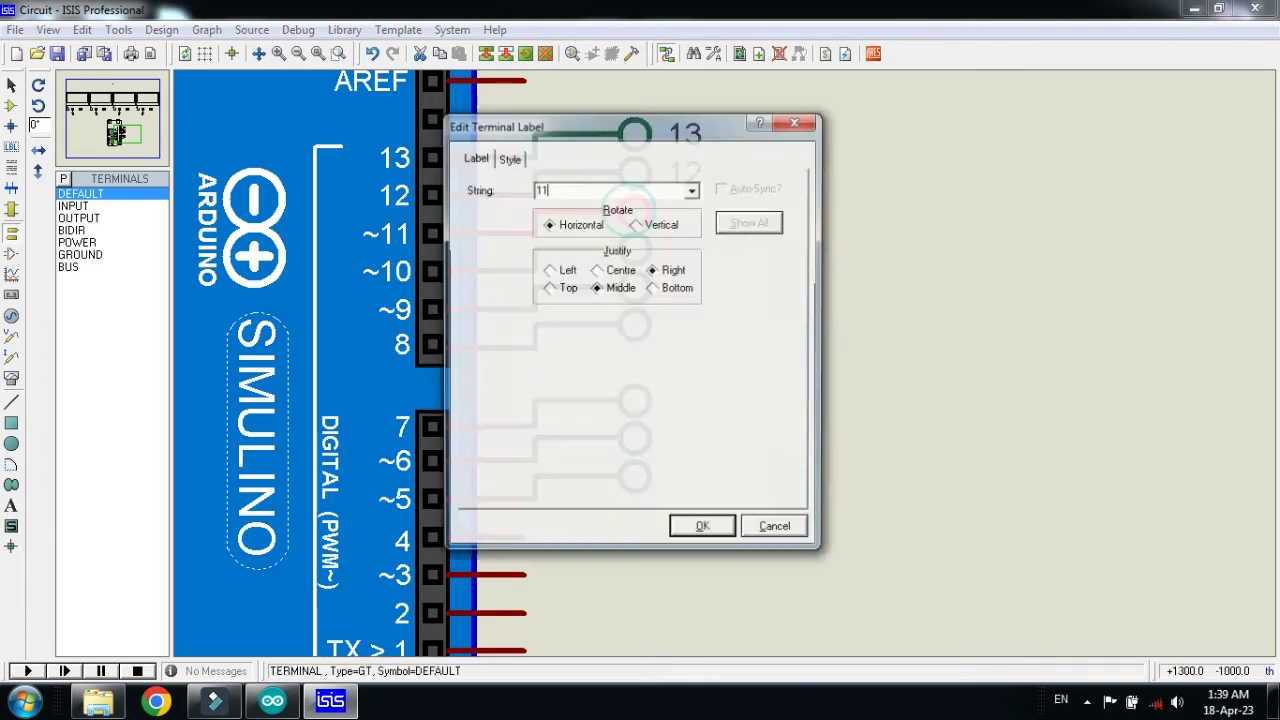
pyautogui.write('11')
pyautogui.press('Return')
pyautogui.doubleClick(636, 256)
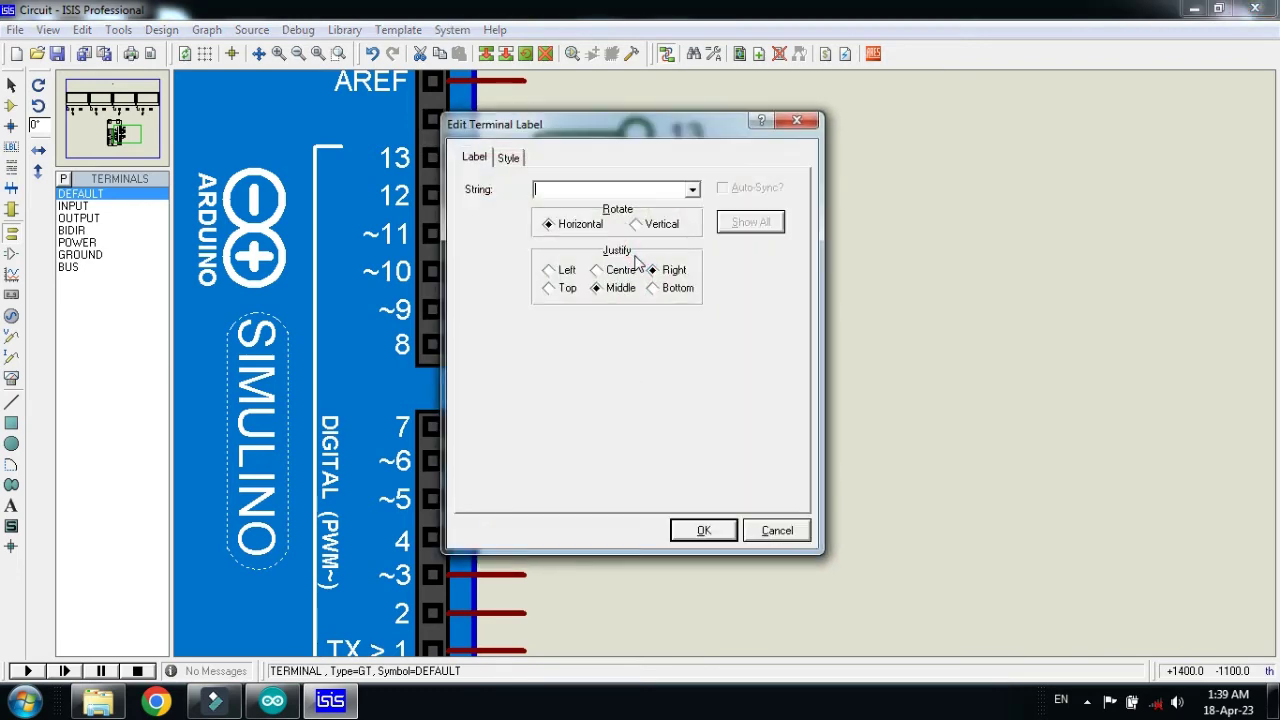
pyautogui.write('10')
pyautogui.press('Return')
pyautogui.doubleClick(635, 299)
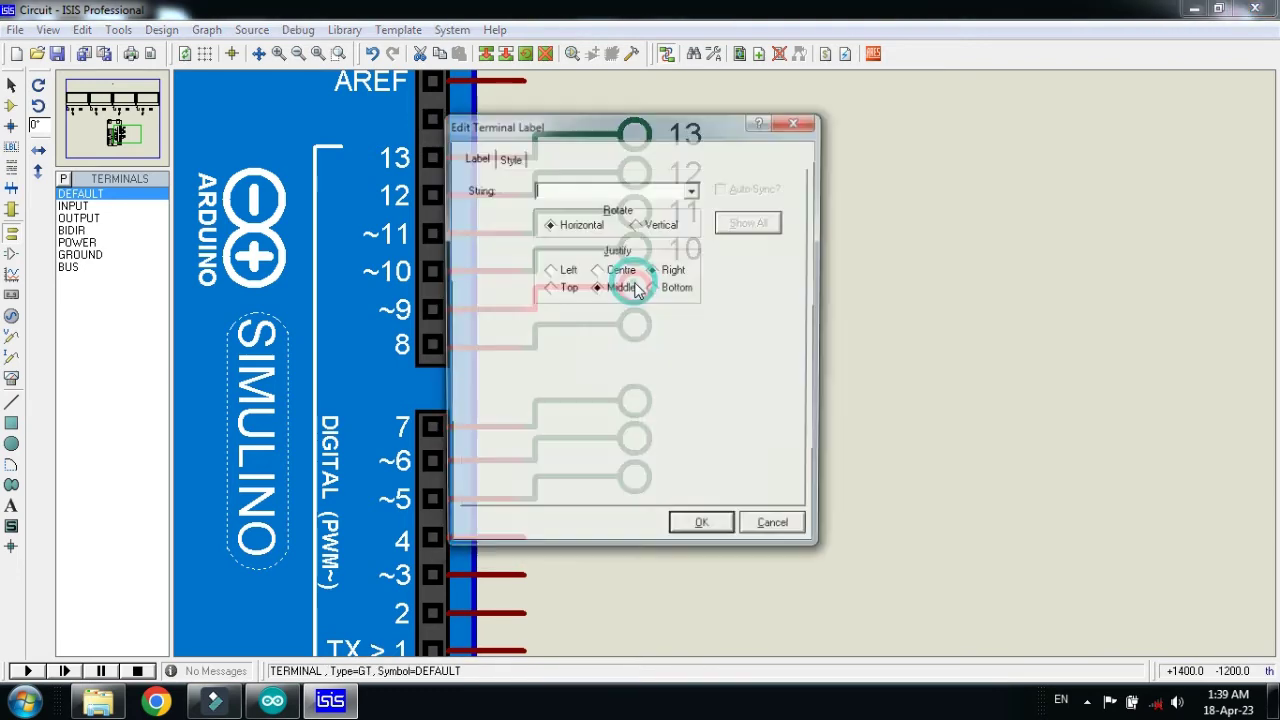
pyautogui.write('1')
pyautogui.press('Return')
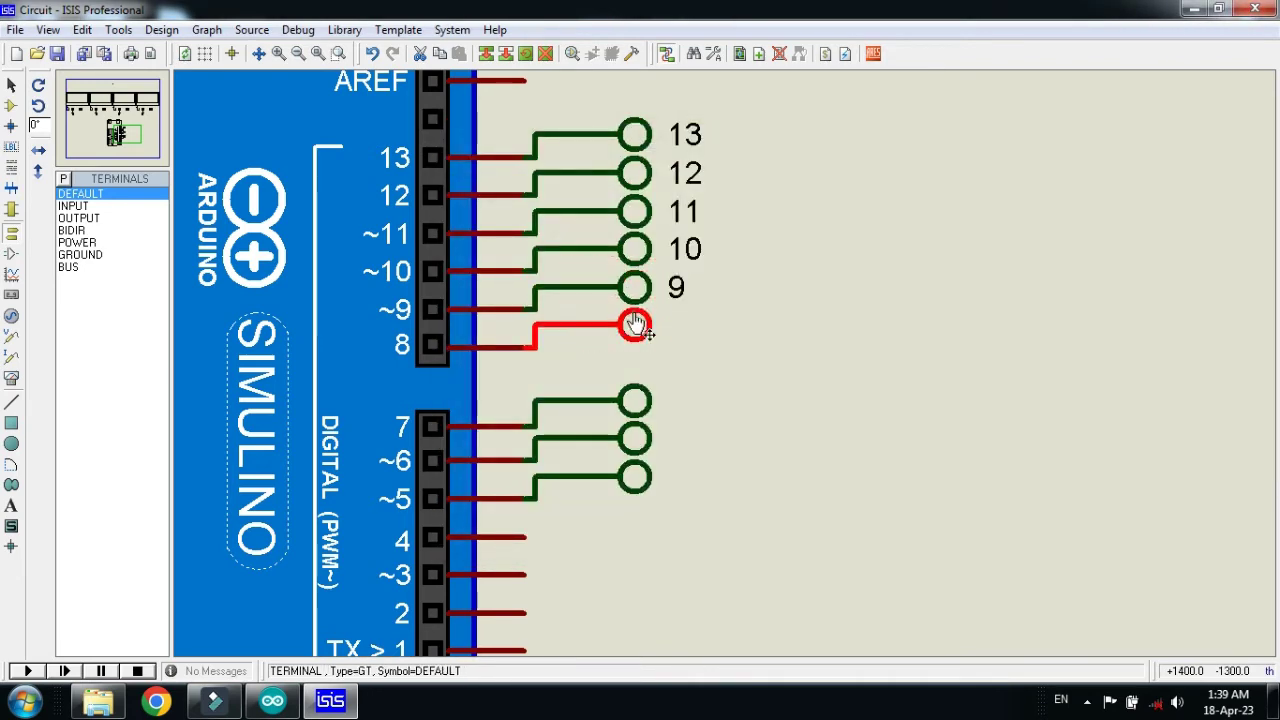
# Label the remaining terminals 8, 7, 6 and 5.
pyautogui.doubleClick(636, 332)
pyautogui.write('8')
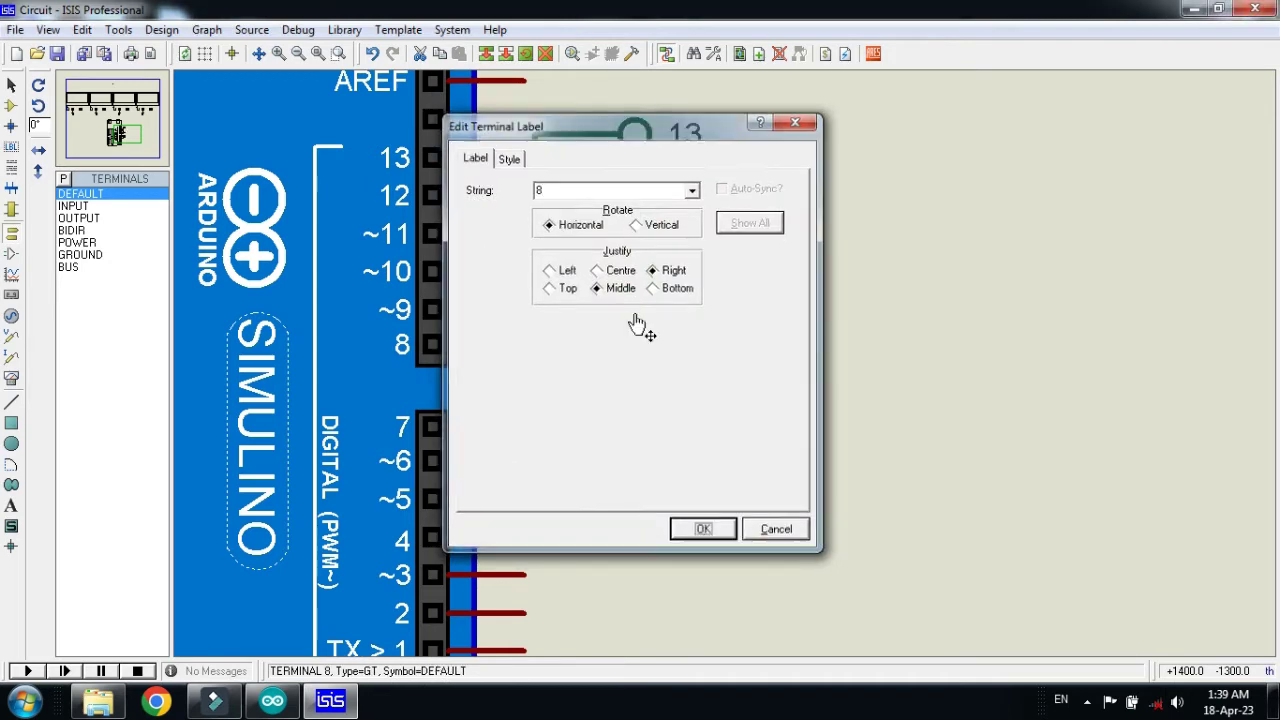
pyautogui.press('Return')
pyautogui.doubleClick(645, 406)
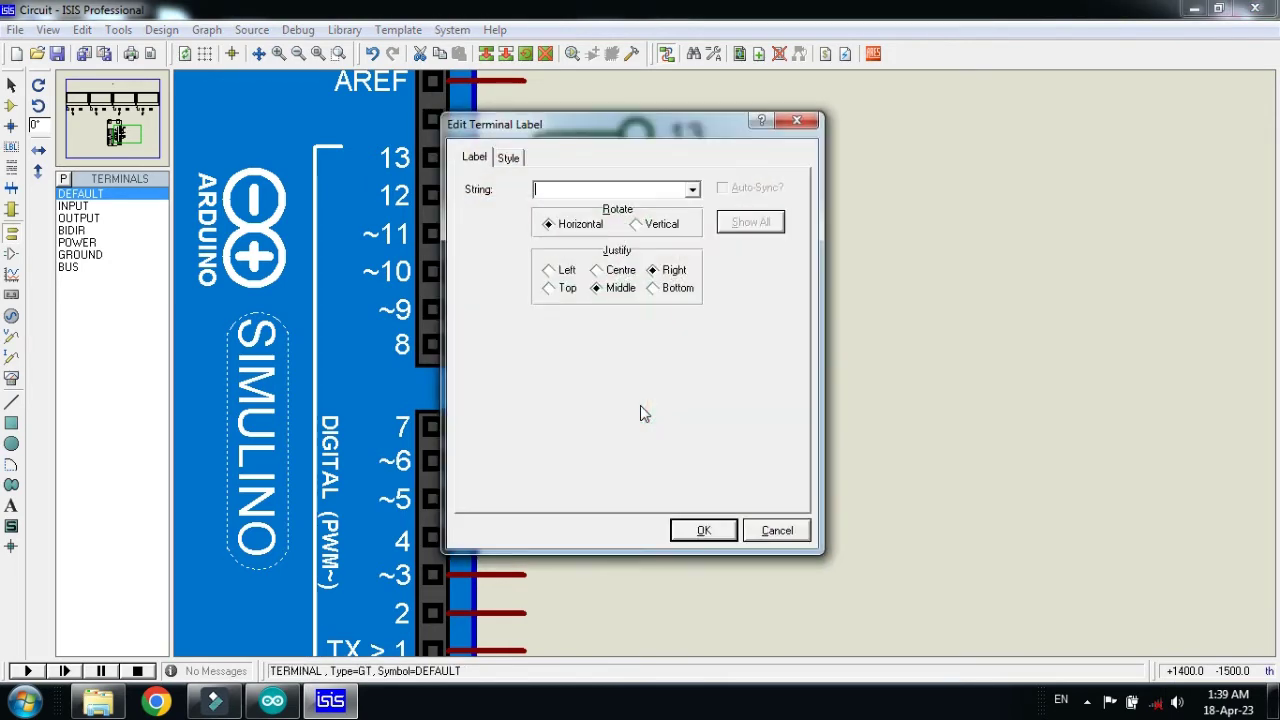
pyautogui.write('7')
pyautogui.click(703, 529)
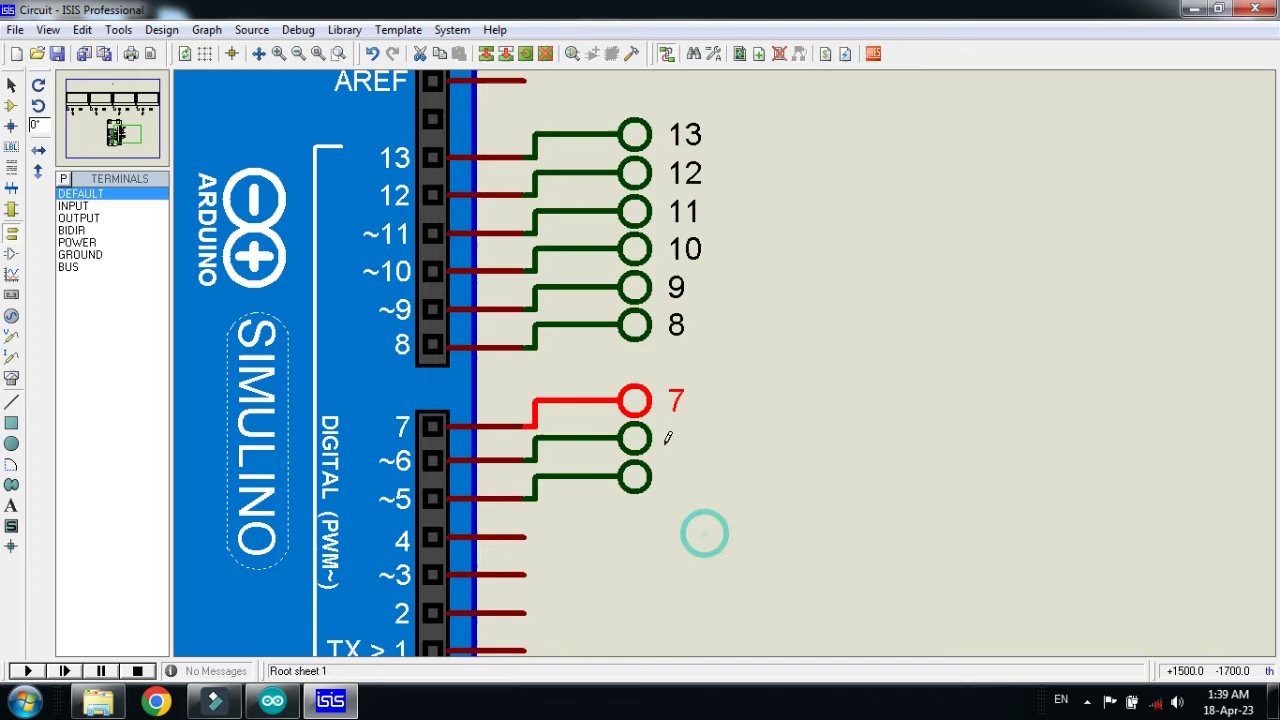
pyautogui.doubleClick(634, 437)
pyautogui.write('6')
pyautogui.click(692, 534)
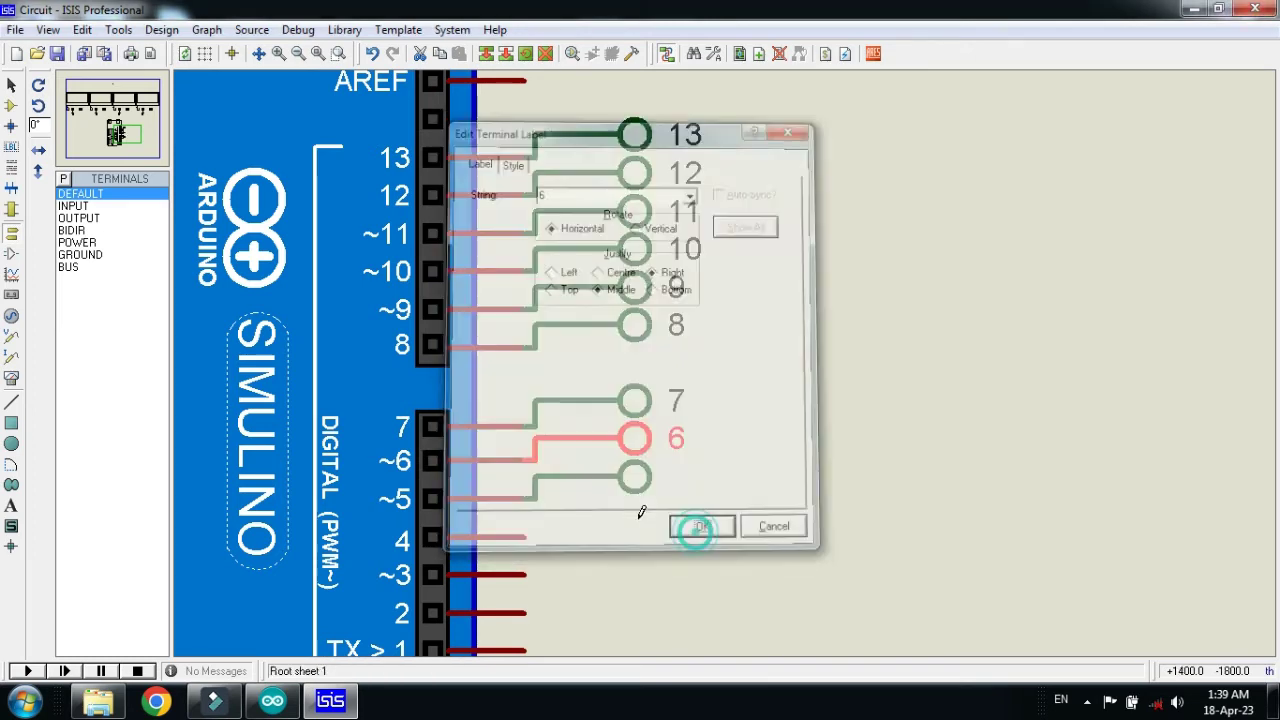
pyautogui.doubleClick(630, 480)
pyautogui.write('5')
pyautogui.click(702, 531)
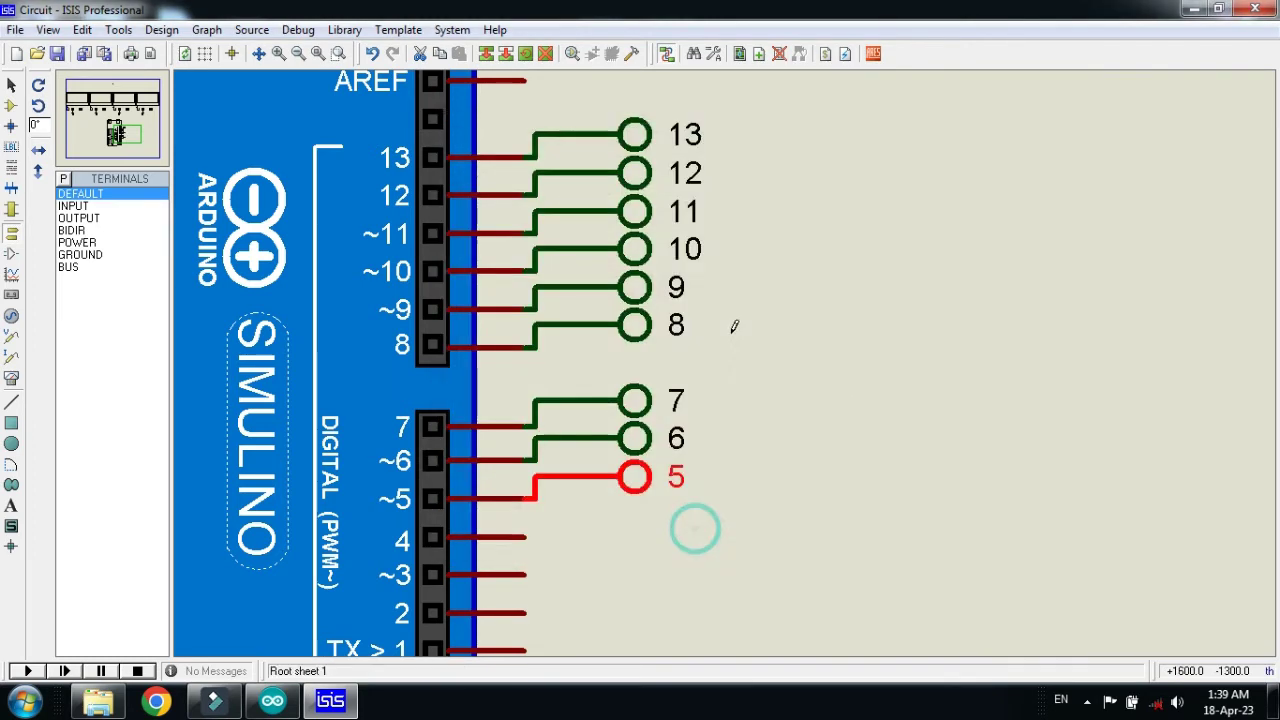
pyautogui.click(737, 334)
pyautogui.scroll(-2, 737, 334)
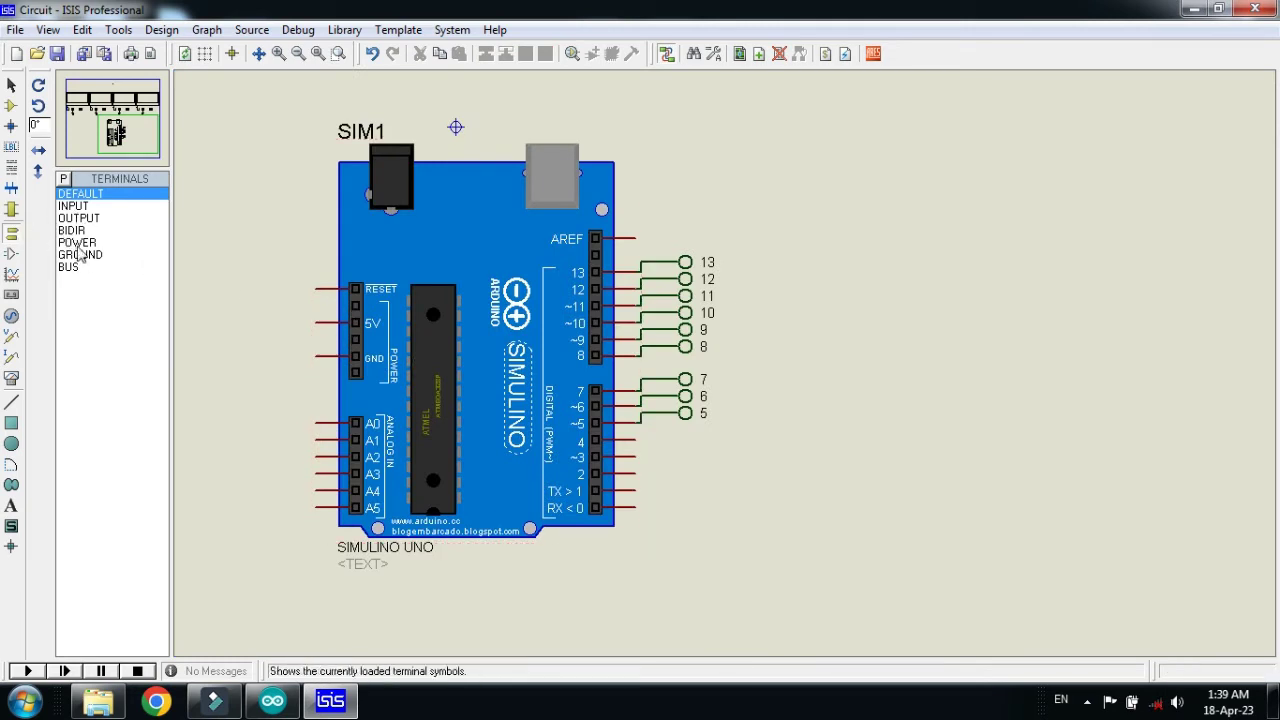
# Place a power terminal left of RESET and wire it to the 5V pin.
pyautogui.click(78, 242)
pyautogui.scroll(1, 229, 314)
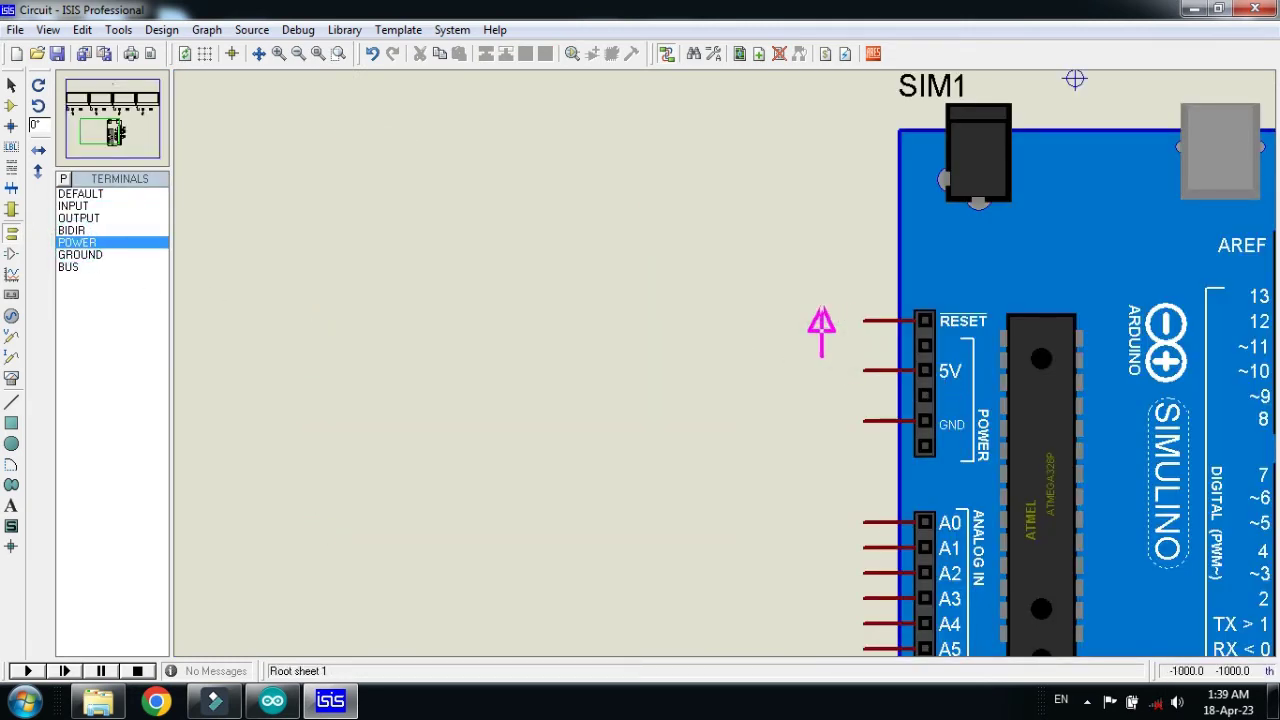
pyautogui.click(822, 330)
pyautogui.click(822, 358)
pyautogui.click(864, 371)
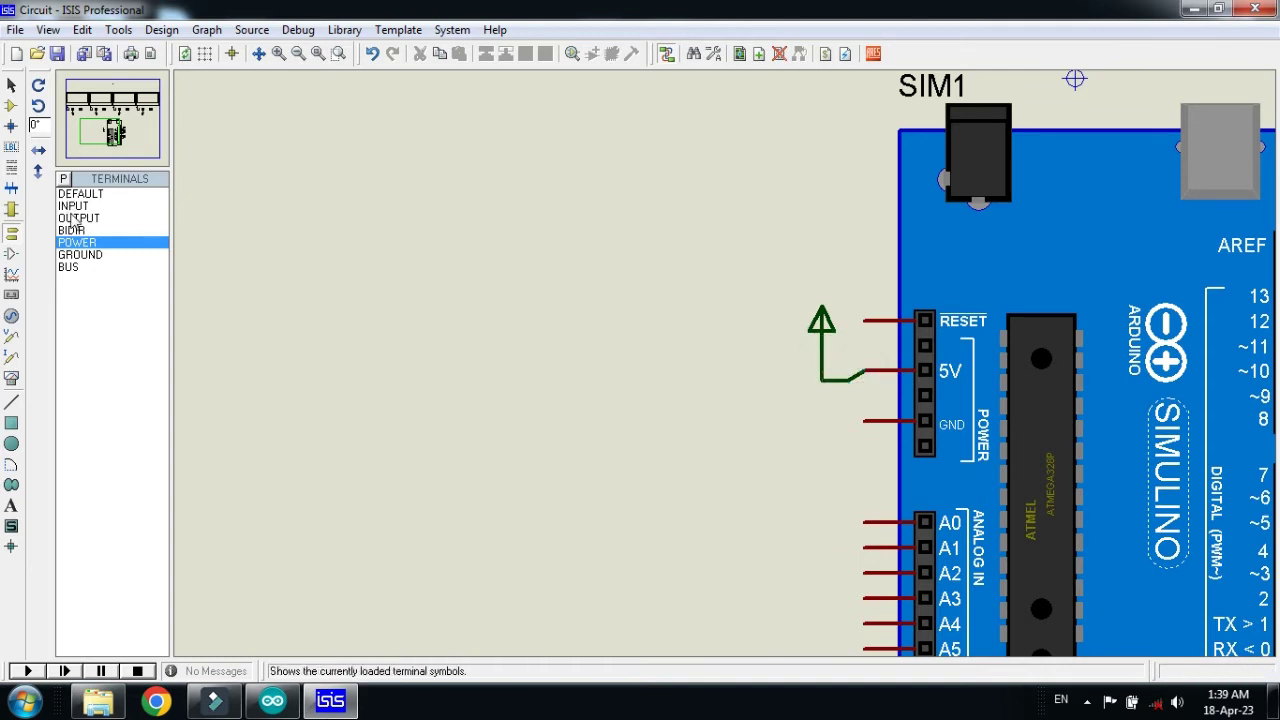
# Place the push button left of the Arduino and wire its right pin to A0.
pyautogui.click(11, 105)
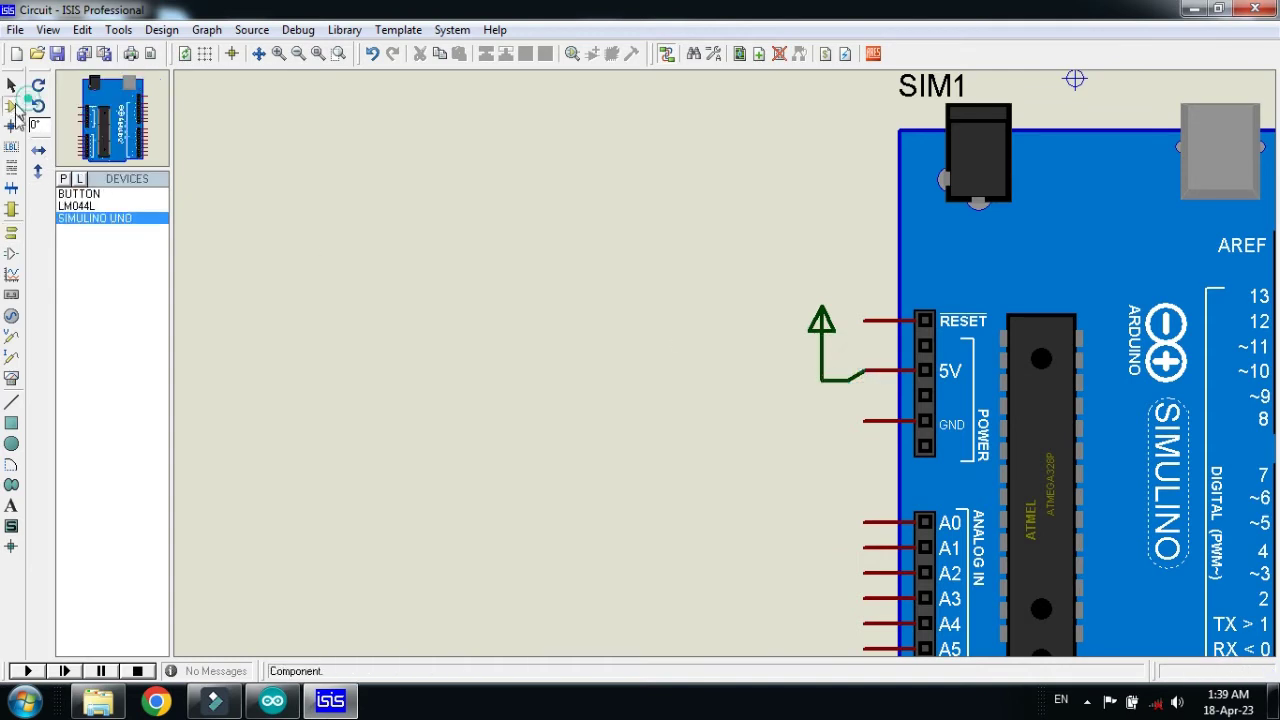
pyautogui.click(76, 194)
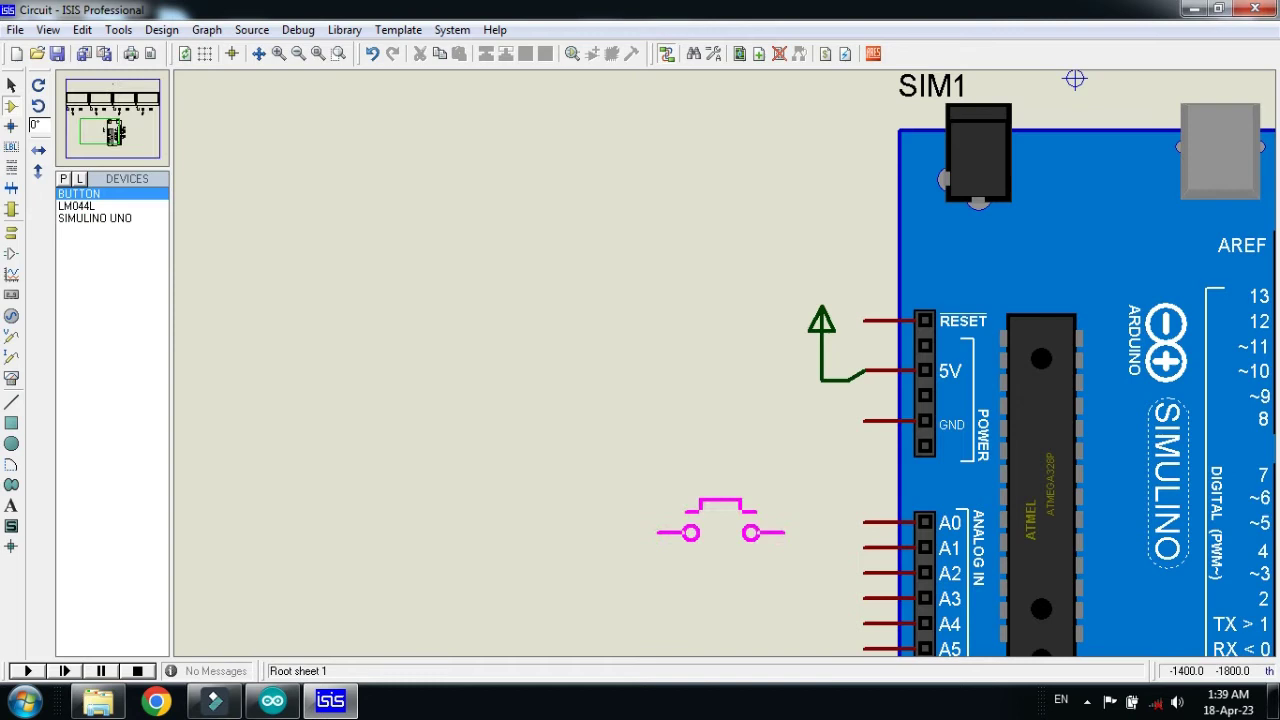
pyautogui.click(697, 520)
pyautogui.click(767, 532)
pyautogui.click(862, 522)
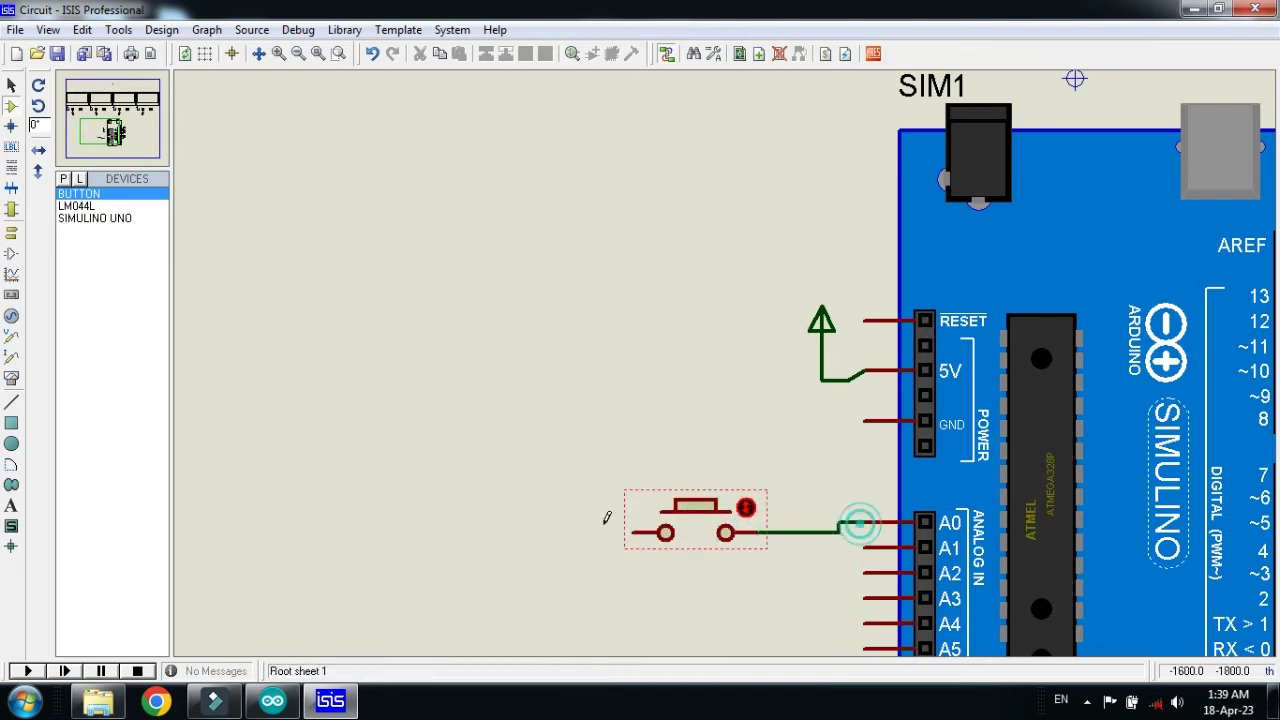
# Ground the button's left pin and place a second ground terminal near GND.
pyautogui.click(11, 233)
pyautogui.click(80, 255)
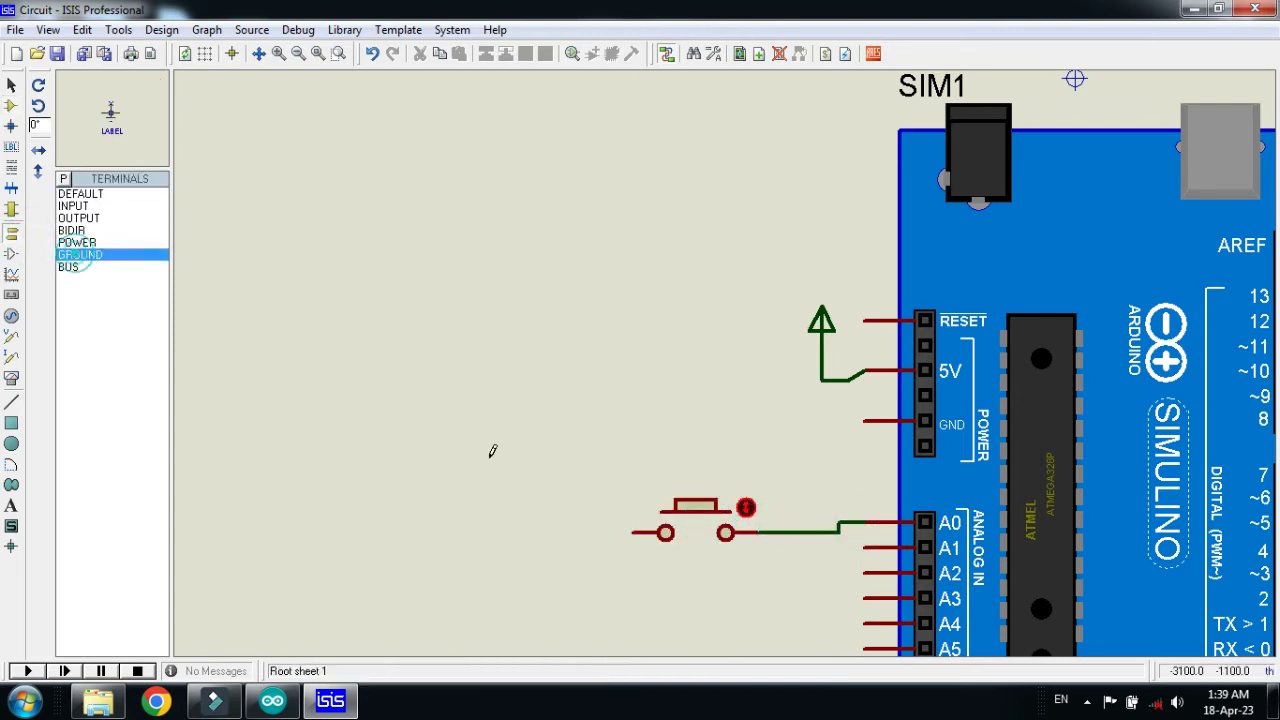
pyautogui.click(592, 556)
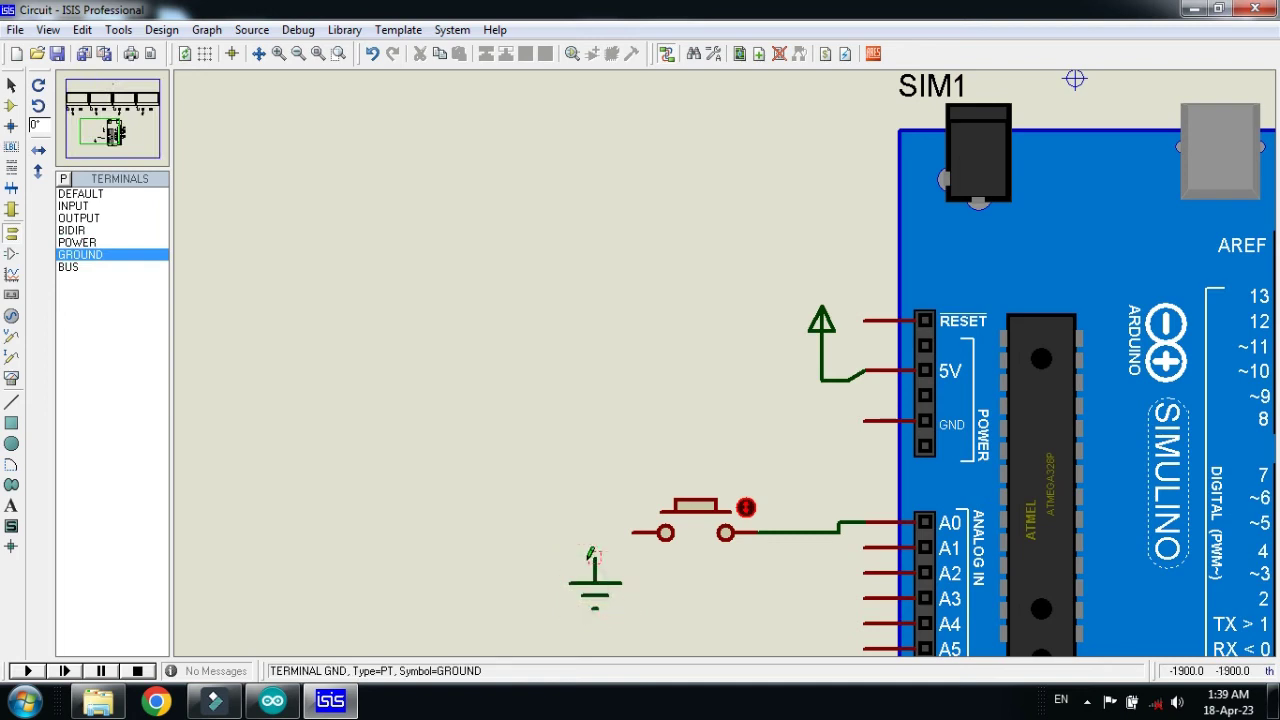
pyautogui.click(592, 556)
pyautogui.click(633, 532)
pyautogui.click(840, 455)
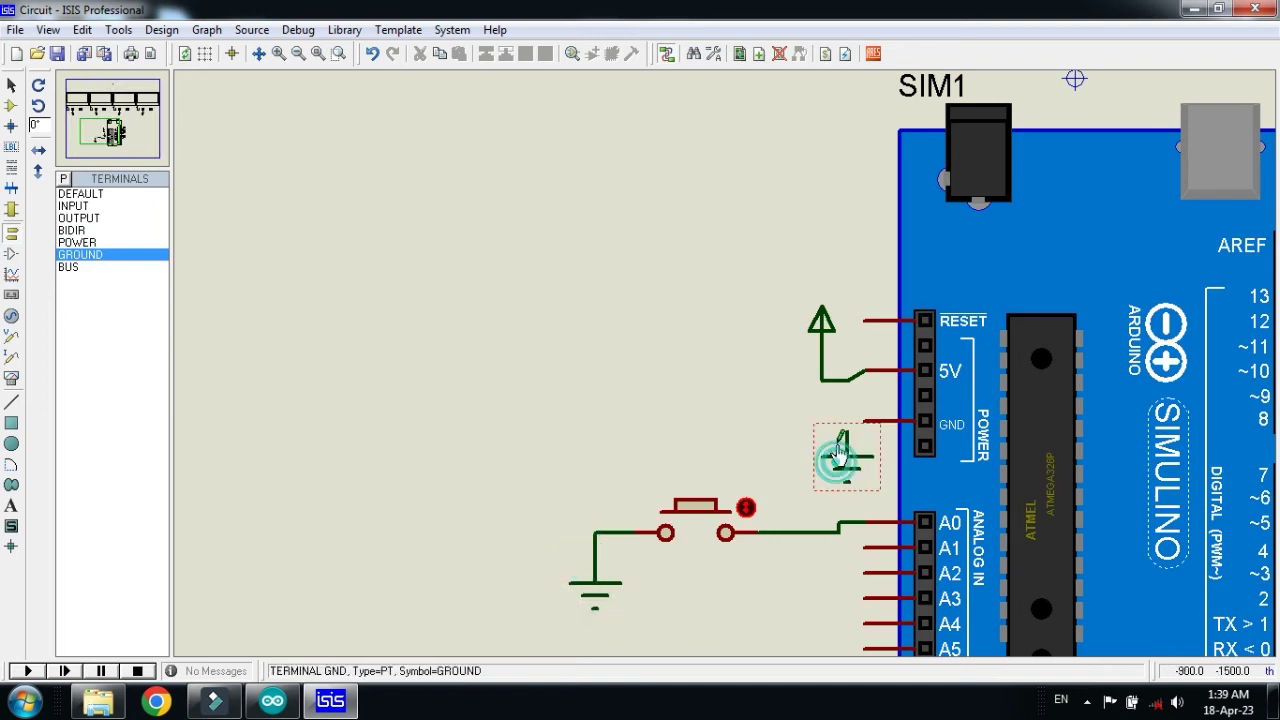
# Move the whole Arduino circuit up beneath the four LCDs.
pyautogui.scroll(-2, 930, 450)
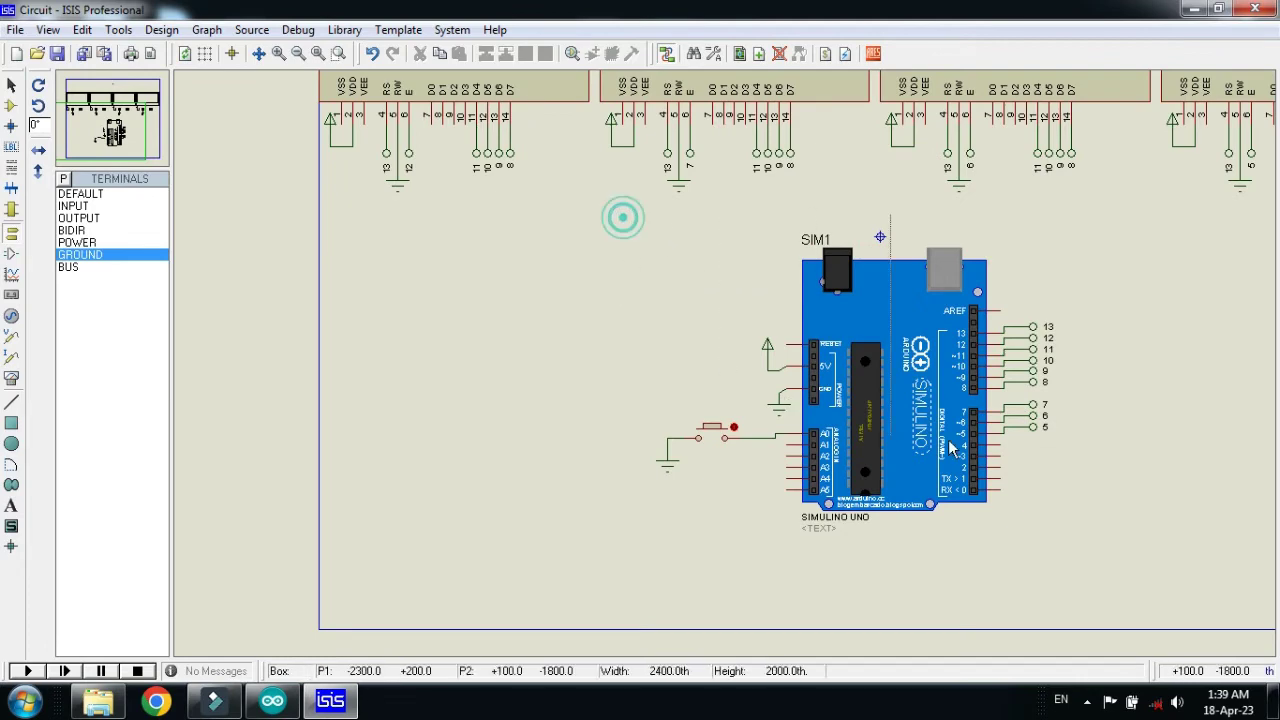
pyautogui.moveTo(620, 214); pyautogui.dragTo(1137, 606)
pyautogui.moveTo(1049, 534); pyautogui.dragTo(1049, 505)
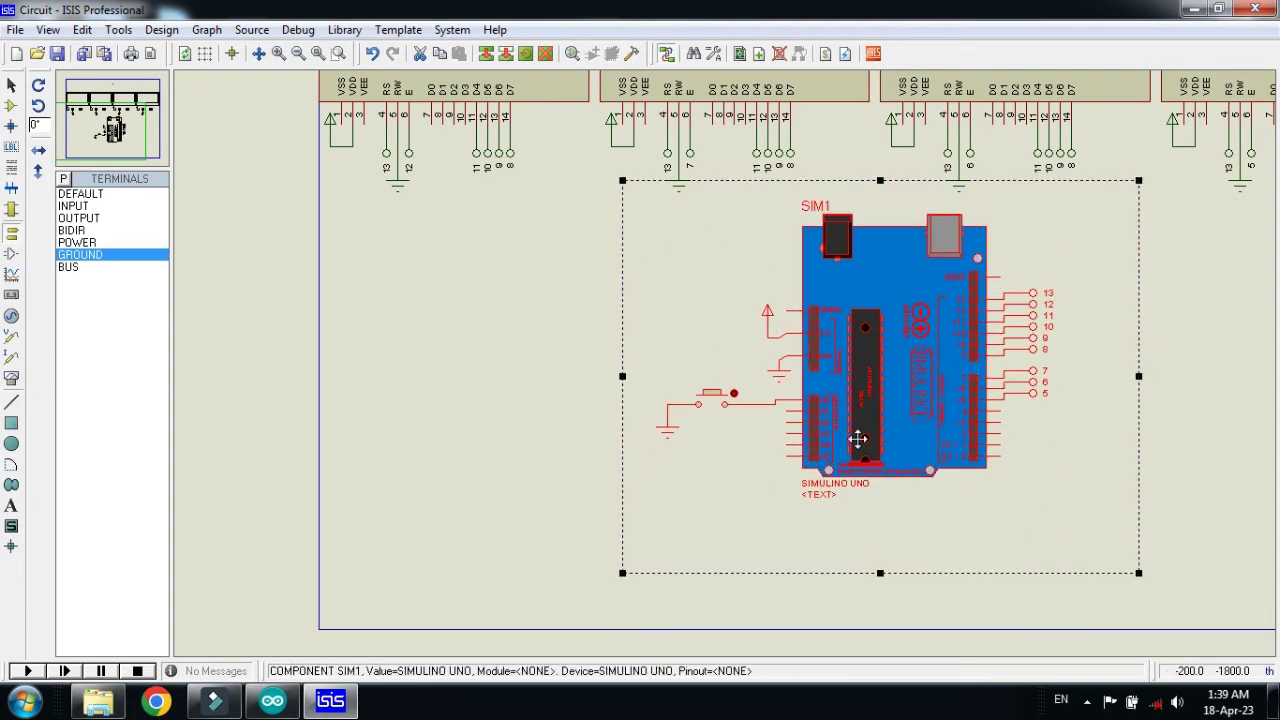
pyautogui.moveTo(851, 444); pyautogui.dragTo(851, 455)
pyautogui.click(510, 428)
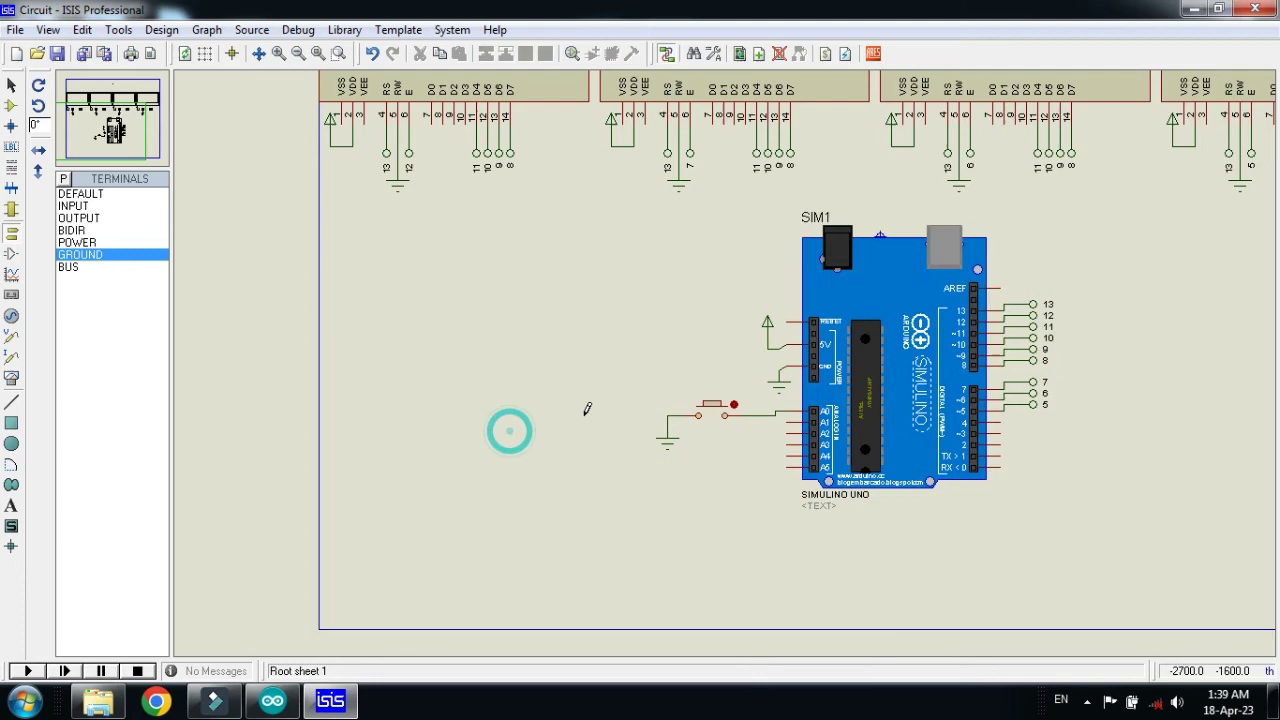
# Zoom in to inspect LCD1's pins and the wiring around the LCDs.
pyautogui.scroll(-1, 722, 380)
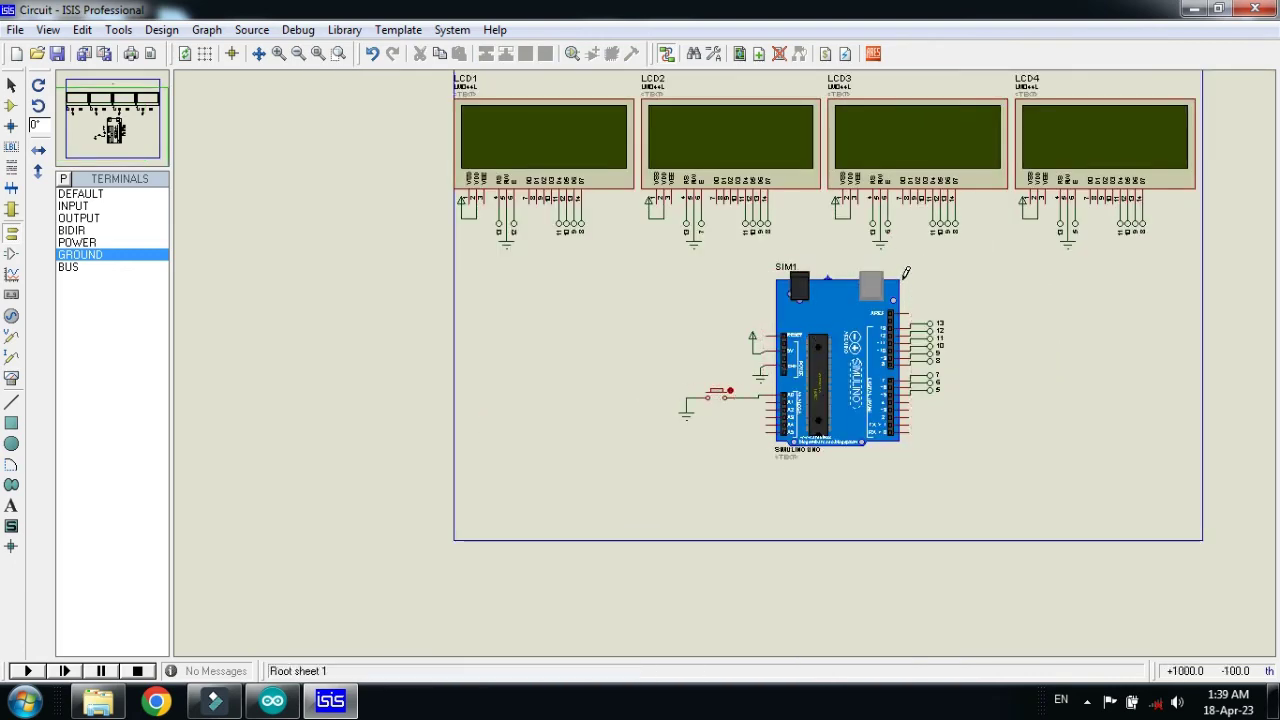
pyautogui.scroll(-1, 860, 290)
pyautogui.click(338, 53)
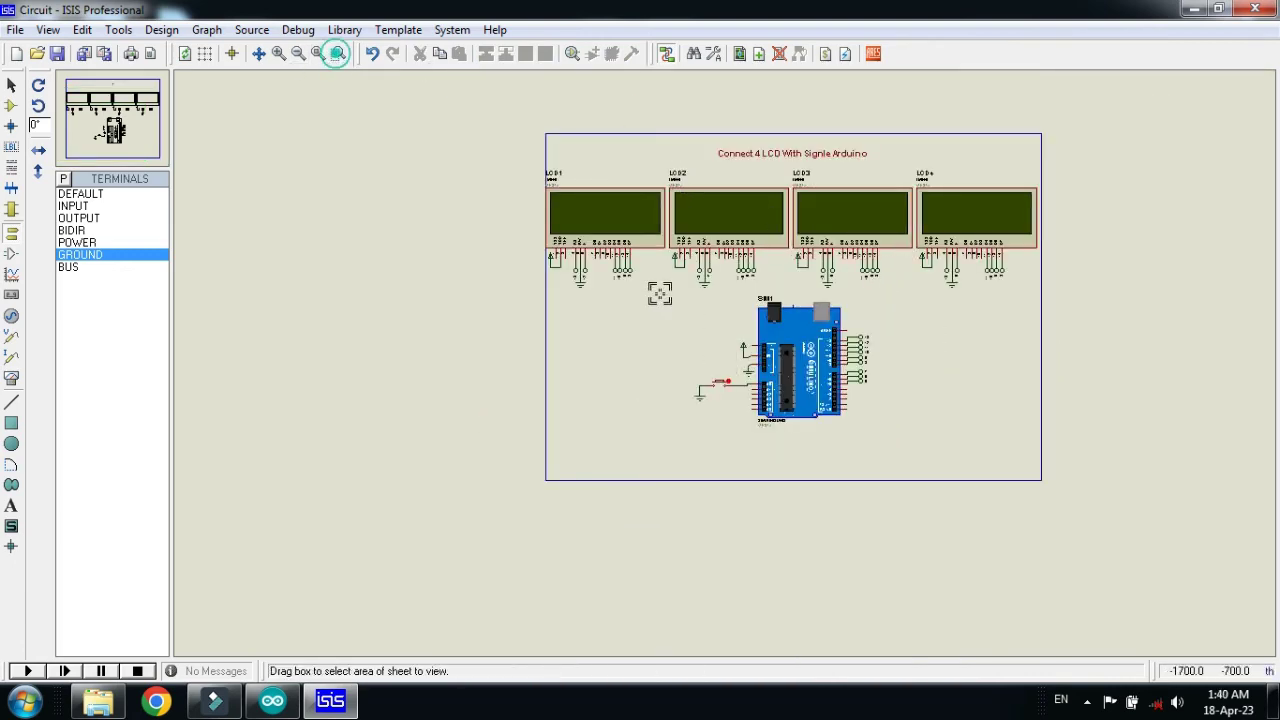
pyautogui.moveTo(490, 210); pyautogui.dragTo(690, 315)
pyautogui.scroll(-1, 567, 188)
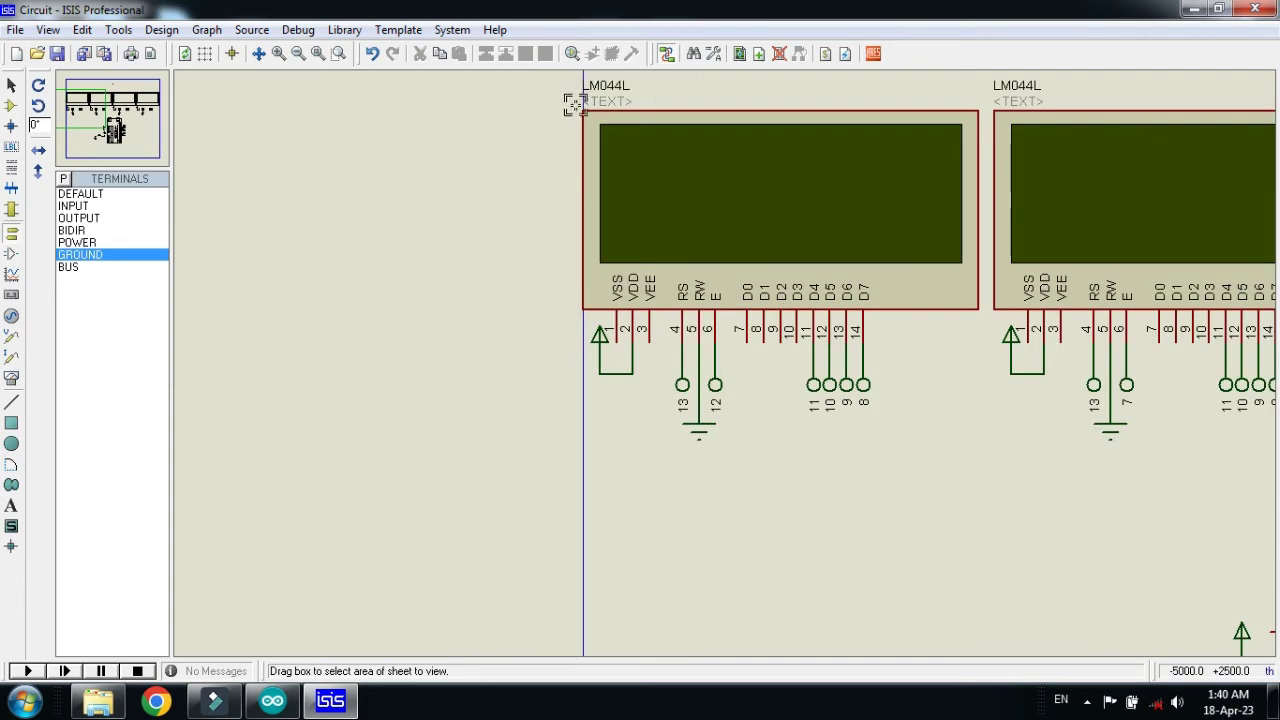
pyautogui.moveTo(578, 110); pyautogui.dragTo(928, 545)
pyautogui.scroll(-1, 1262, 640)
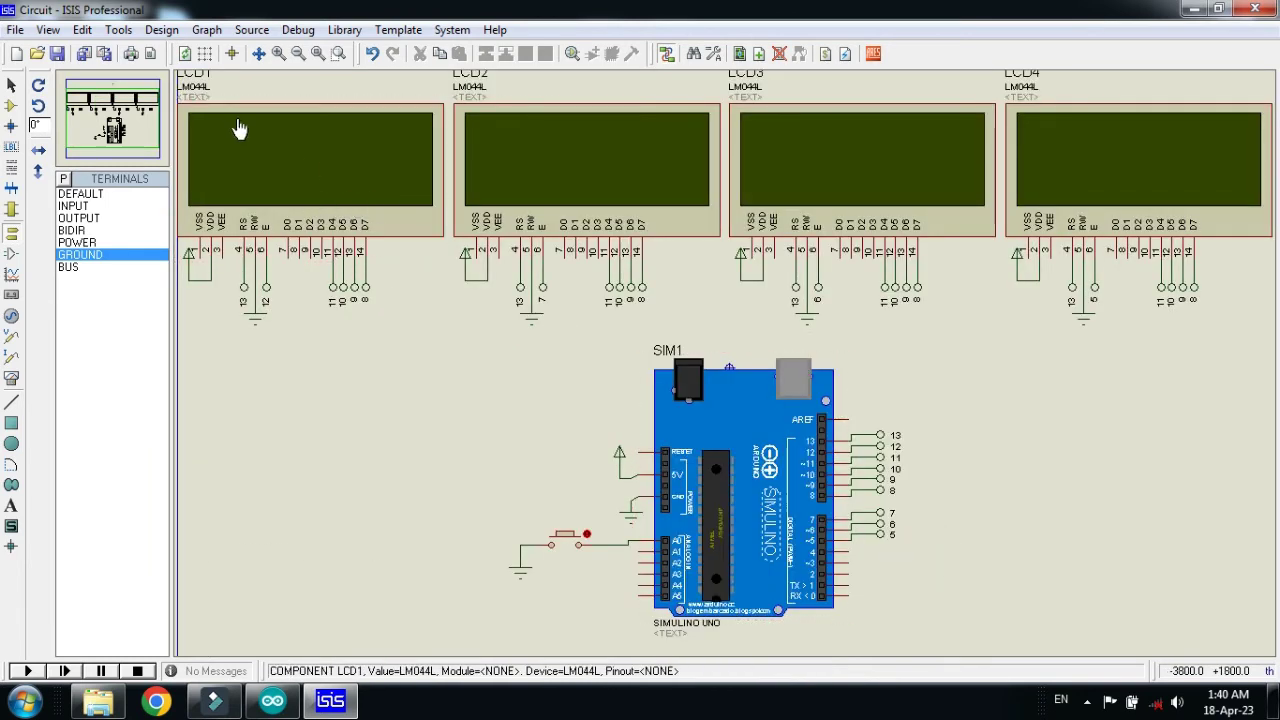
# Save the design as Circuit.DSN, compile the sketch, and select the Code.ino.hex path.
pyautogui.click(57, 53)
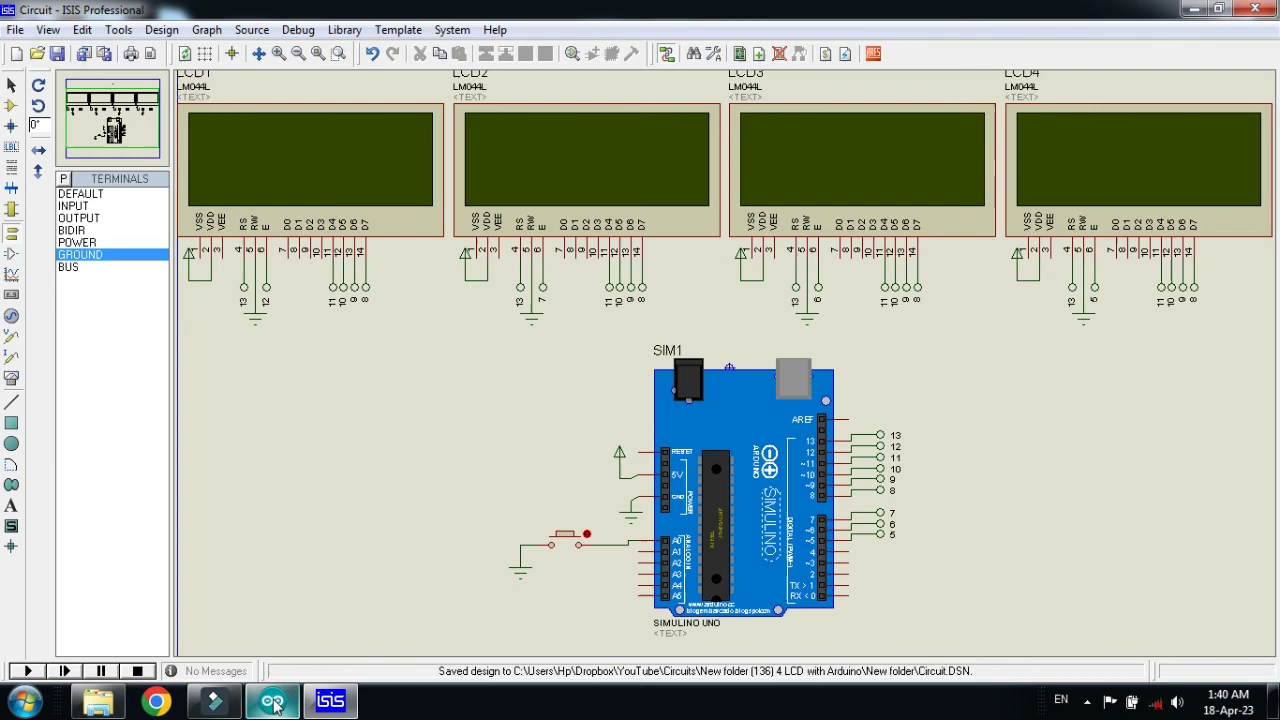
pyautogui.click(272, 703)
pyautogui.hotkey('ctrl', 'r')
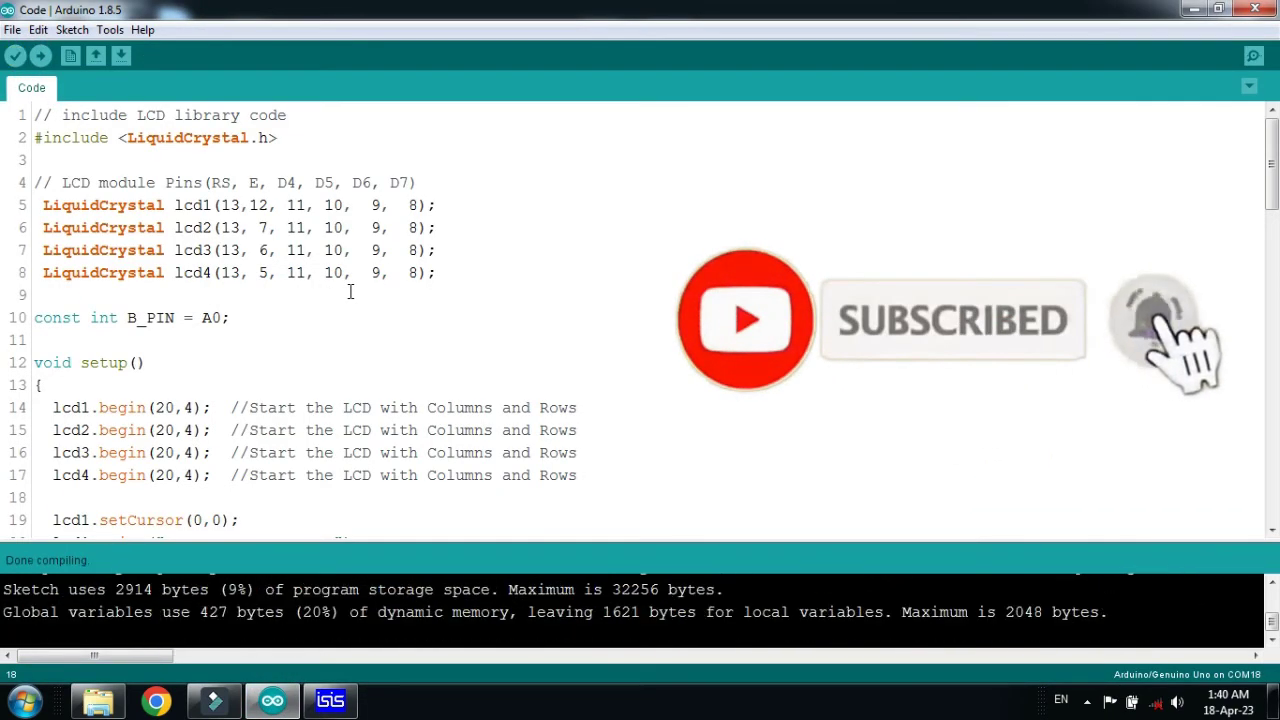
pyautogui.click(354, 494)
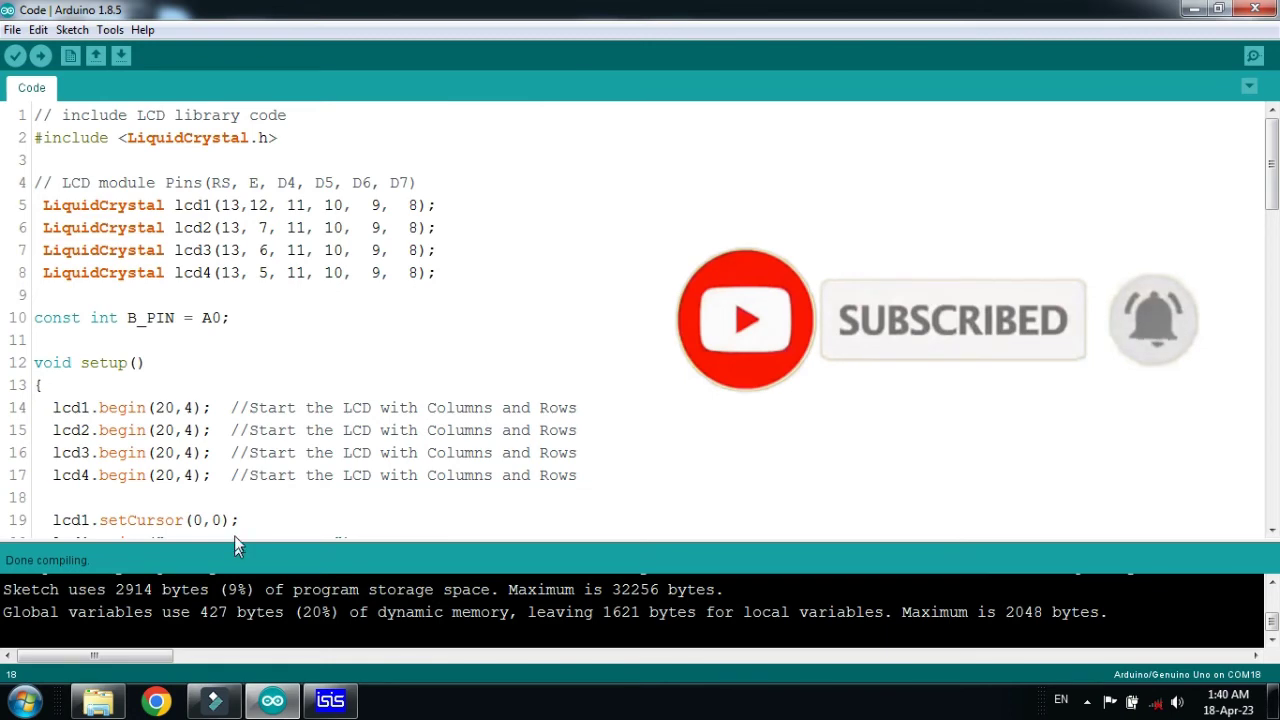
pyautogui.moveTo(234, 543); pyautogui.dragTo(234, 352)
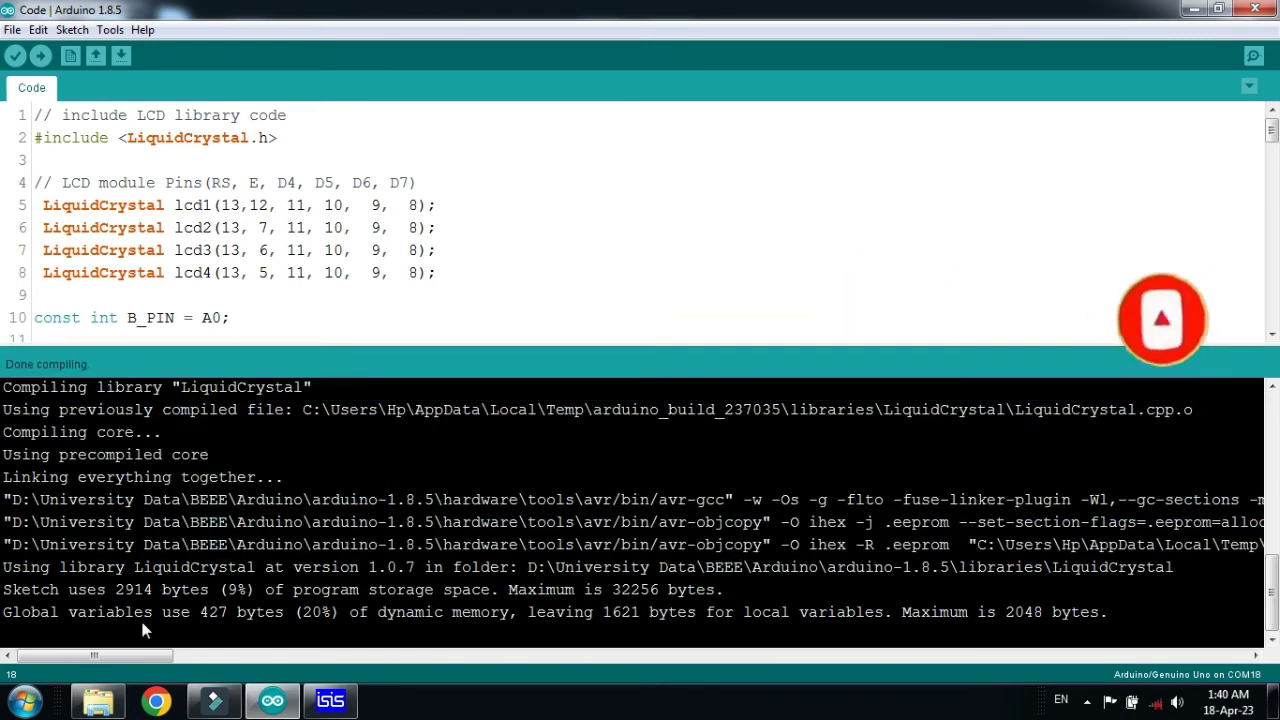
pyautogui.moveTo(152, 654); pyautogui.dragTo(316, 645)
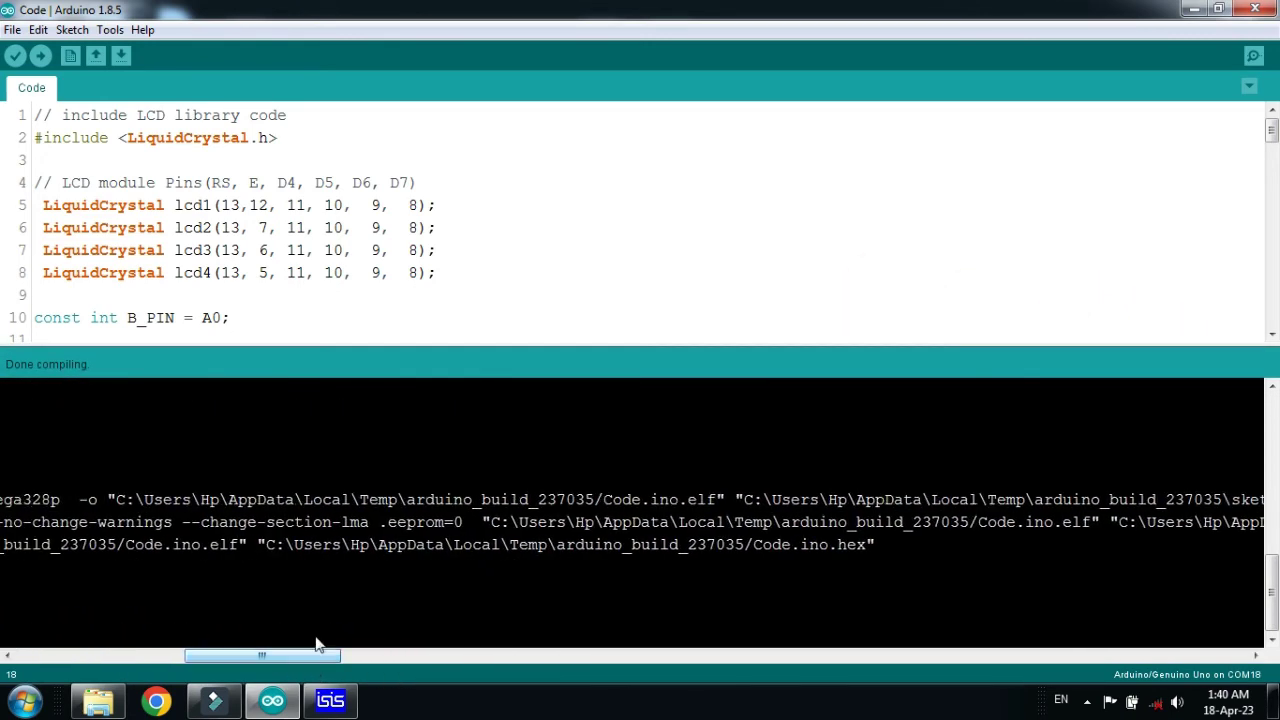
pyautogui.moveTo(268, 547); pyautogui.dragTo(850, 550)
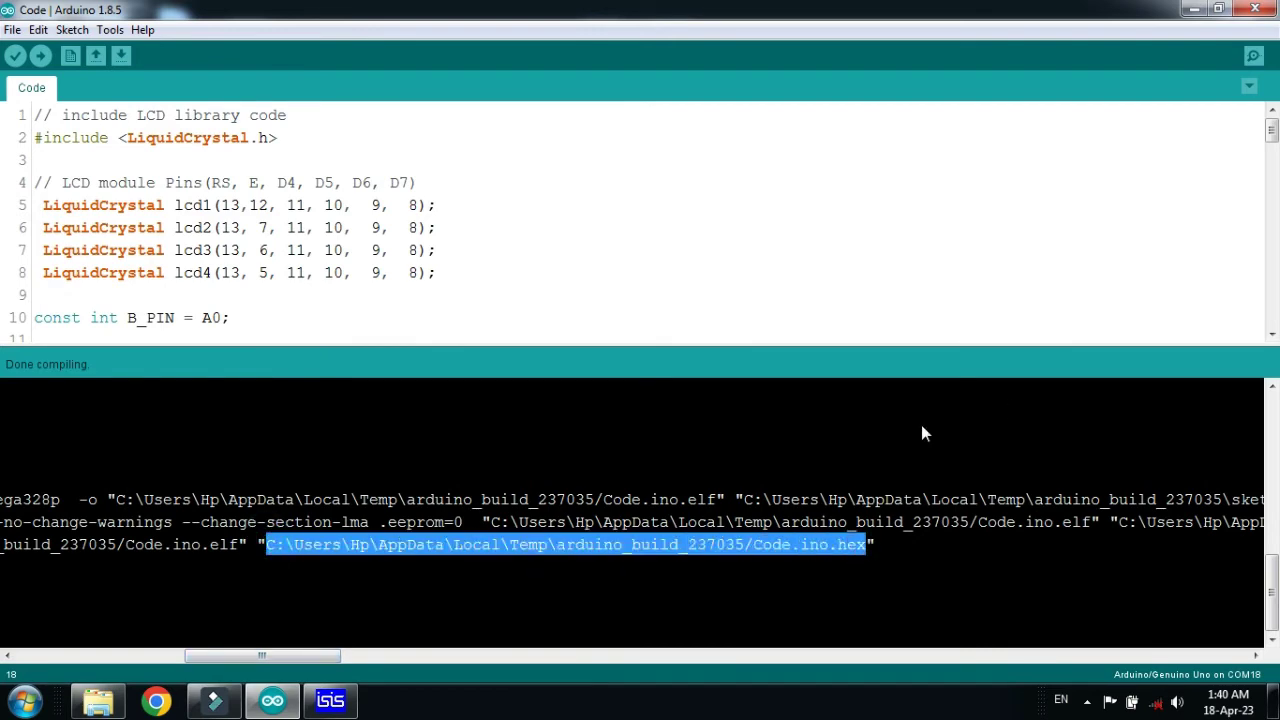
# Paste the hex path into the Simulino's Program File property and confirm.
pyautogui.click(330, 700)
pyautogui.rightClick(774, 198)
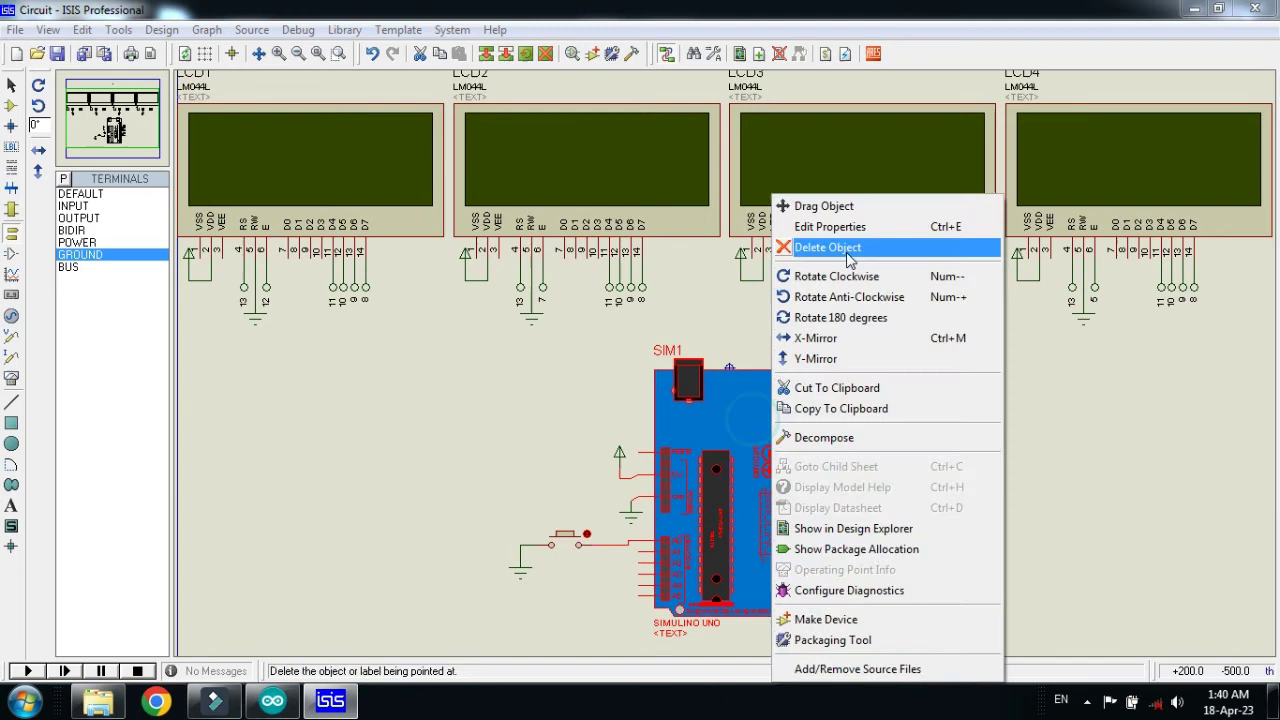
pyautogui.click(845, 230)
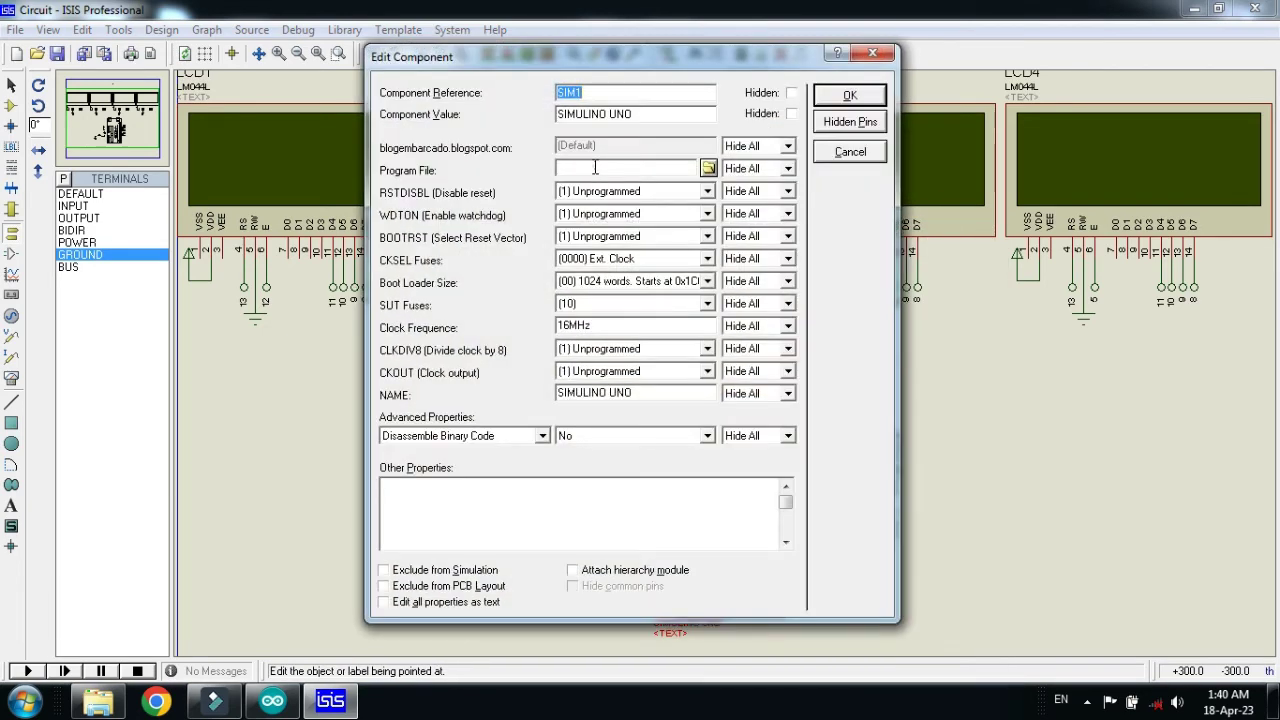
pyautogui.rightClick(595, 168)
pyautogui.click(651, 251)
pyautogui.click(830, 97)
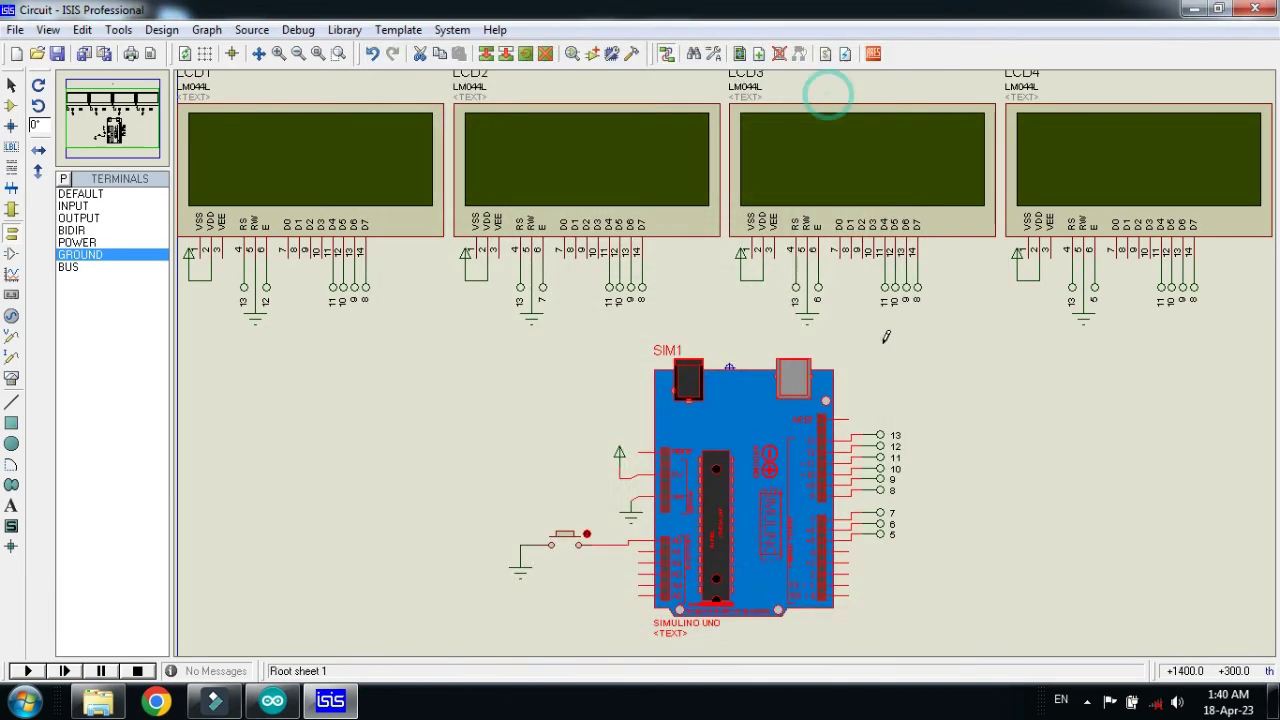
pyautogui.click(885, 337)
pyautogui.click(12, 86)
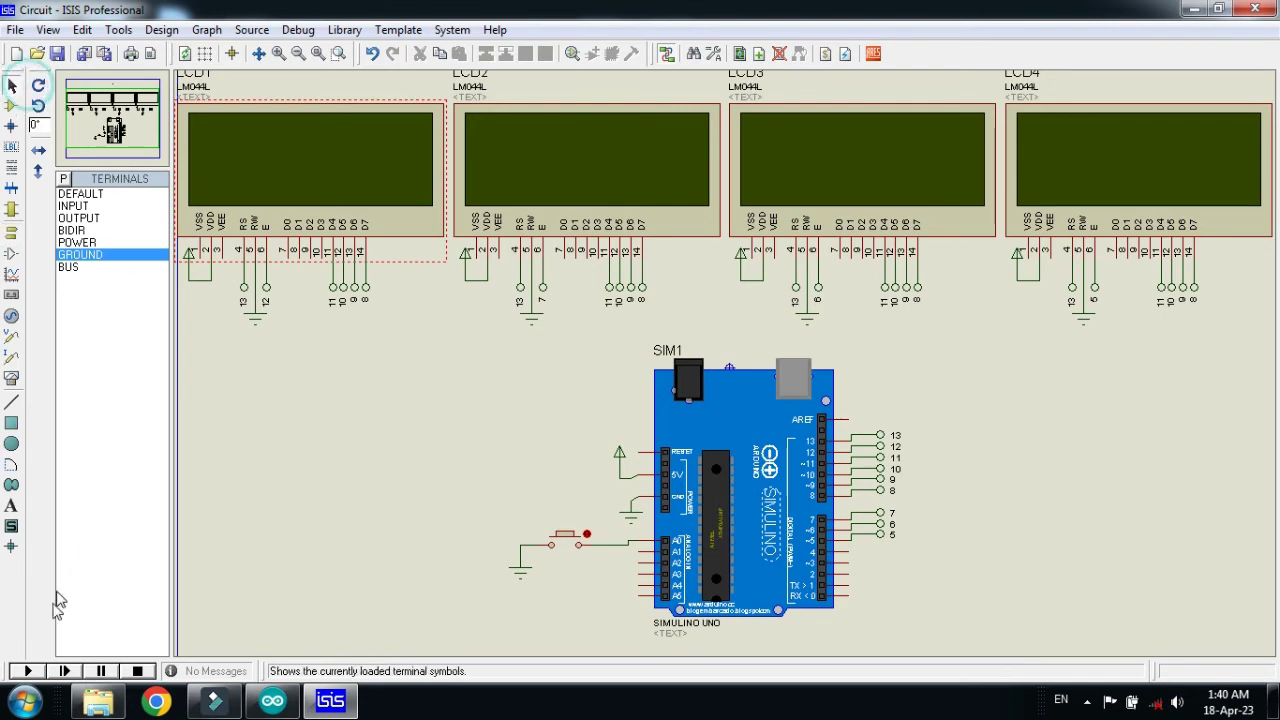
# Start the simulation so the LCDs show 220V, 4A, 0.88KW and 33Kwh.
pyautogui.click(28, 671)
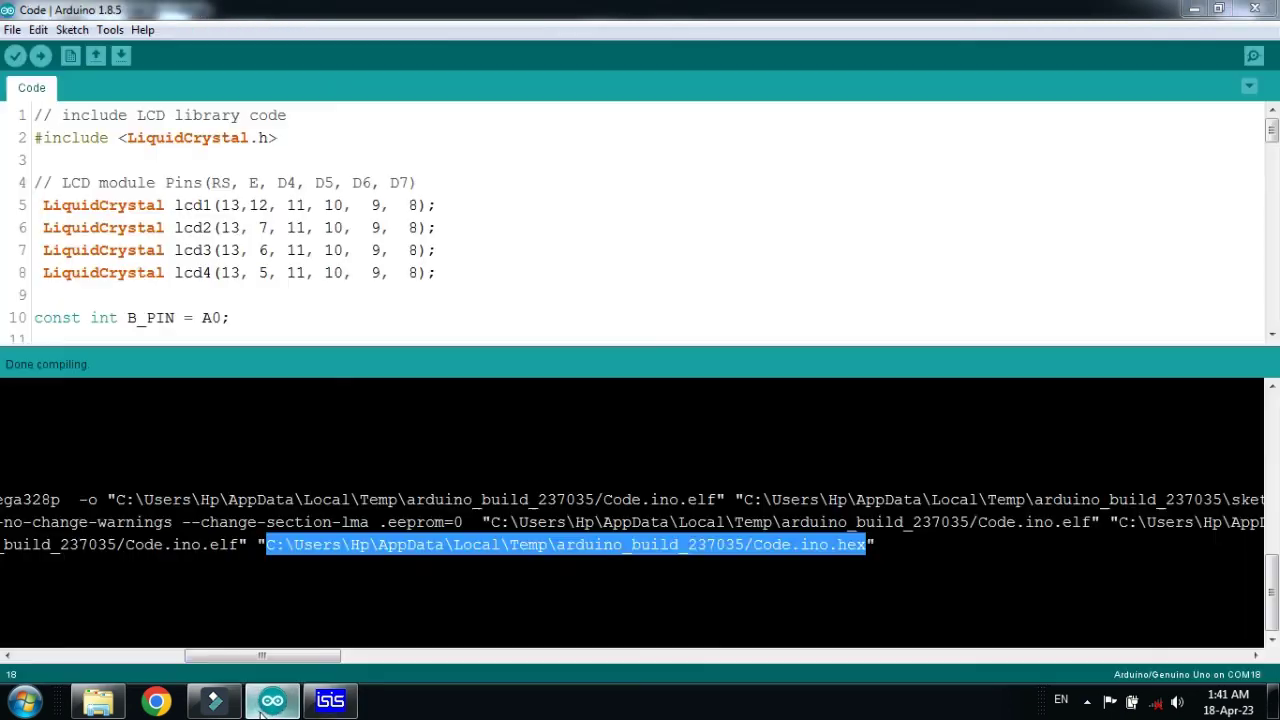
# Enlarge the code view and look over the LiquidCrystal pin numbers on line 5.
pyautogui.click(272, 700)
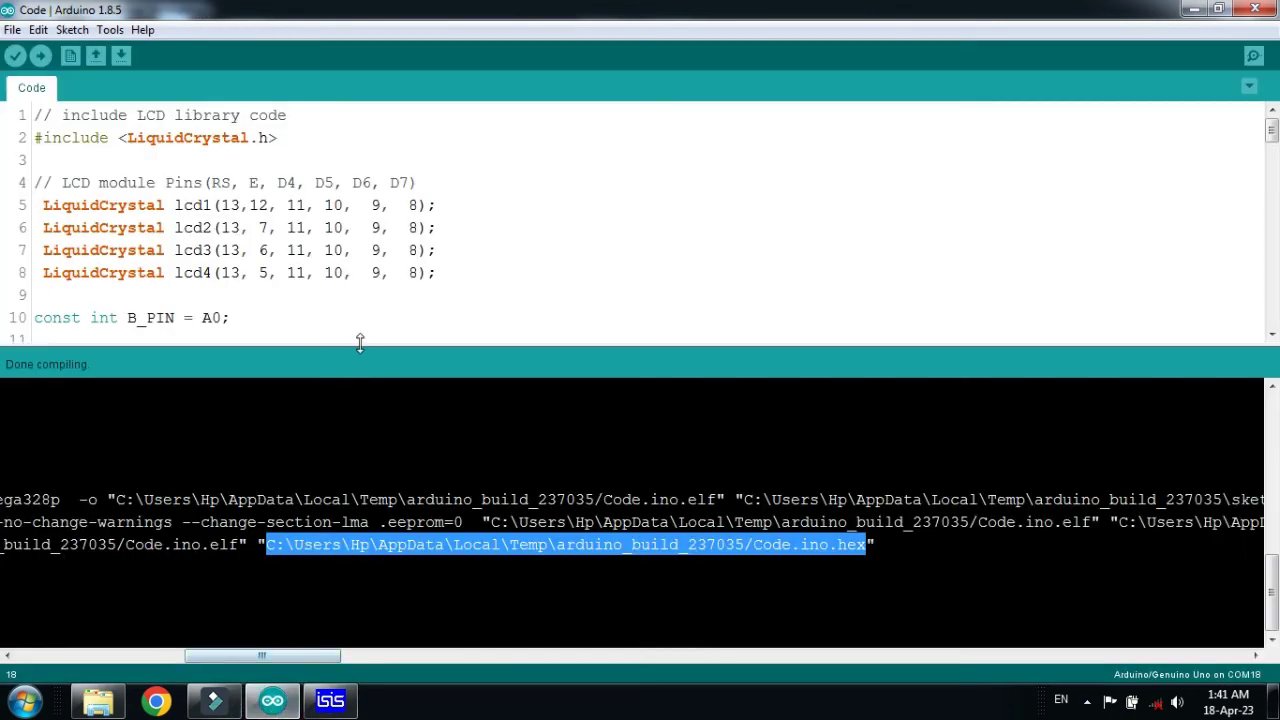
pyautogui.moveTo(360, 343); pyautogui.dragTo(386, 600)
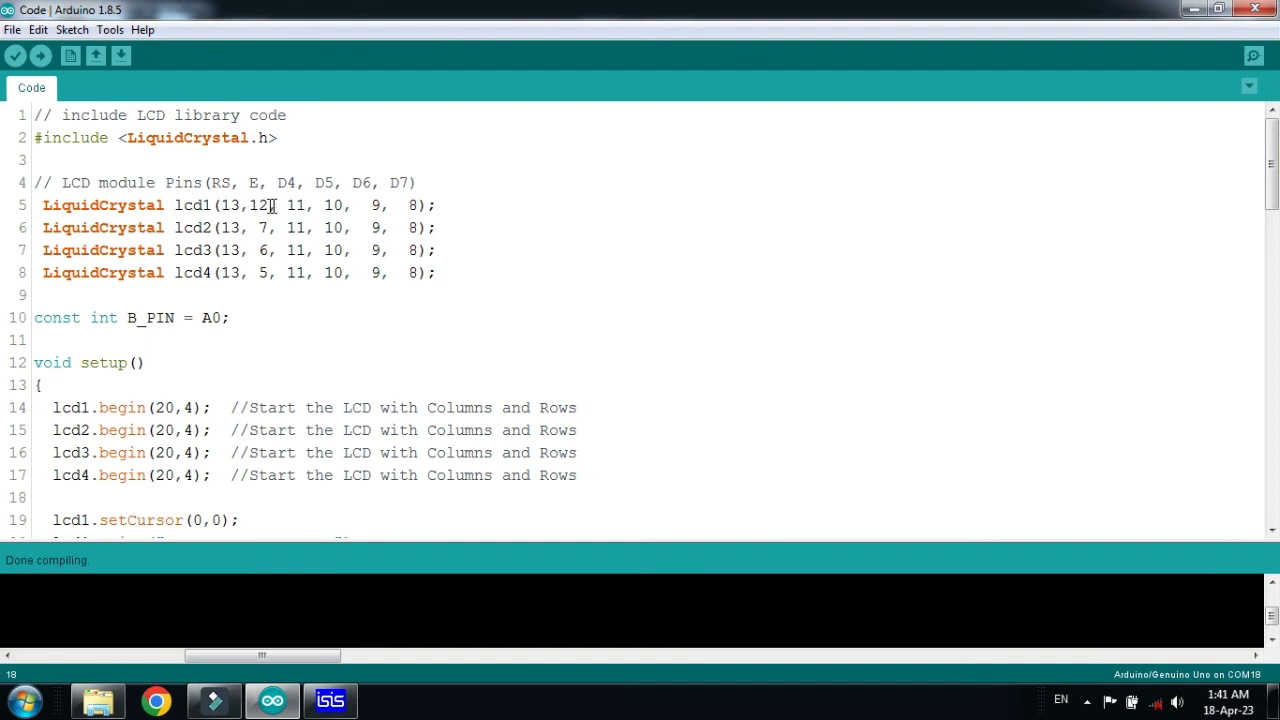
pyautogui.moveTo(269, 205); pyautogui.dragTo(402, 205)
pyautogui.click(418, 205)
pyautogui.click(258, 292)
# Return to the running simulation and press the push button to show the subscribe messages.
pyautogui.click(273, 702)
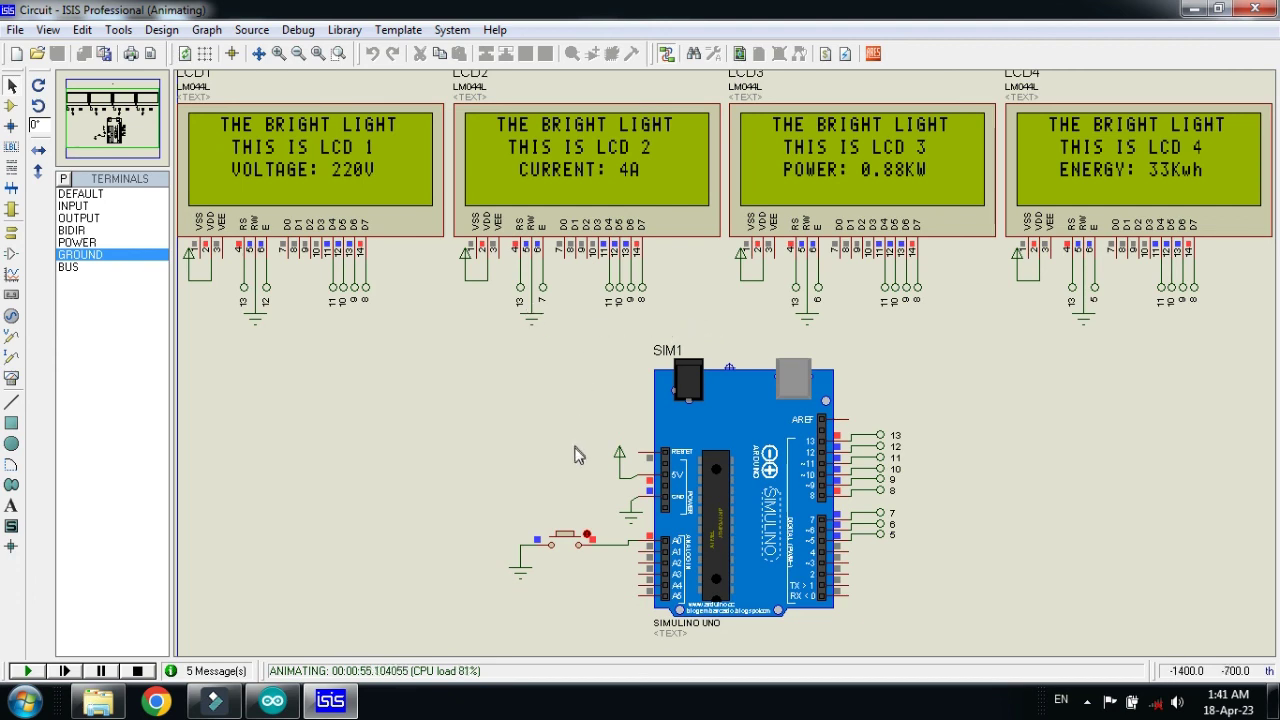
pyautogui.click(572, 546)
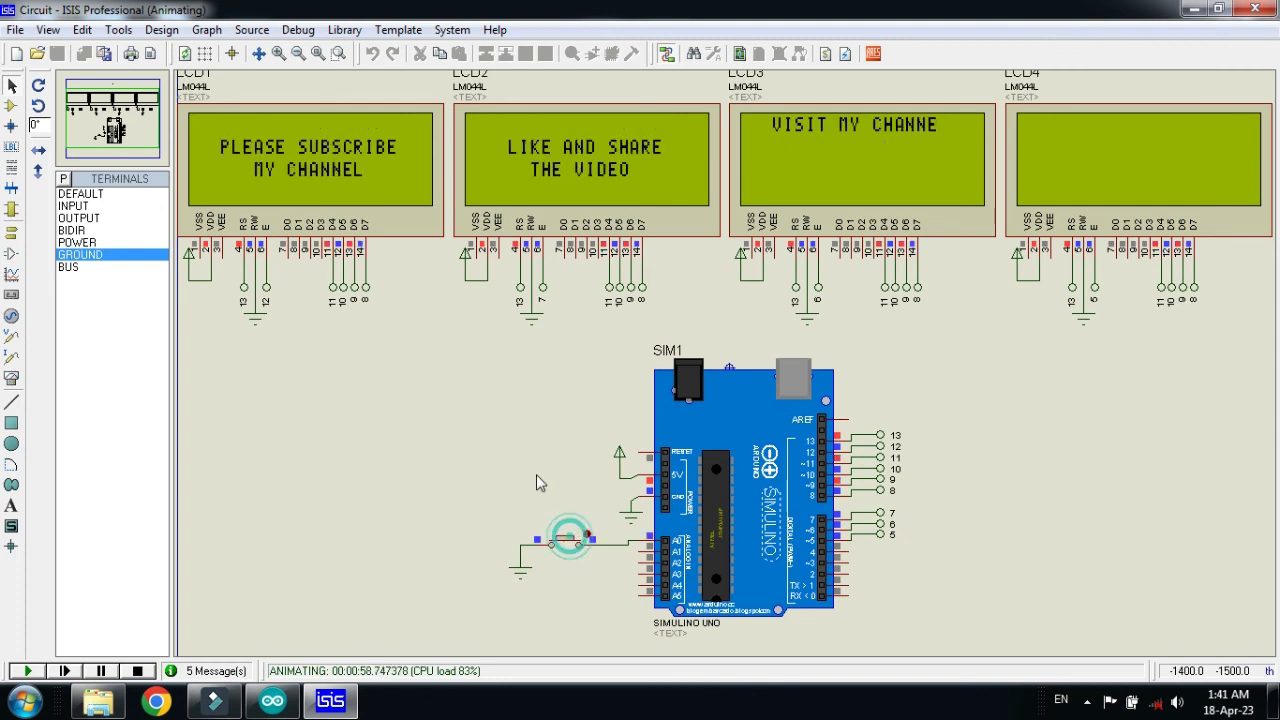